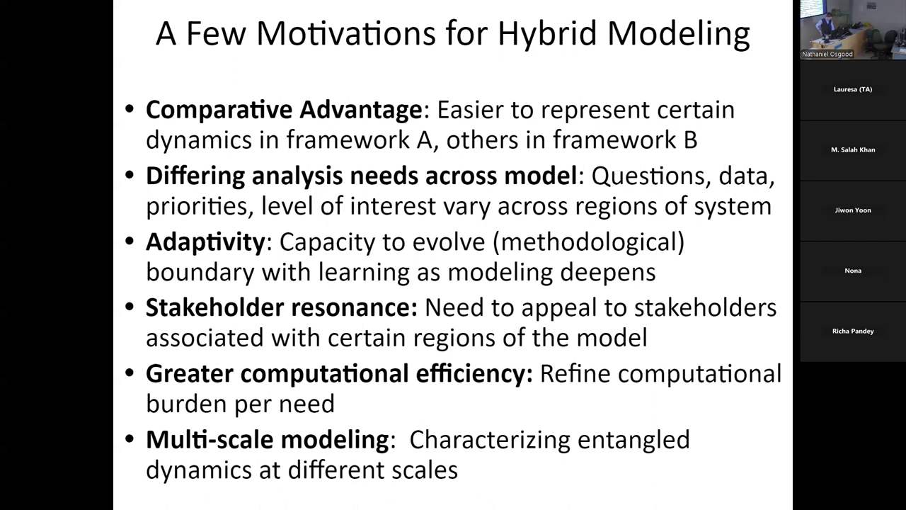
Advance to the 'Hands on Model Use Ahead' slide that names MultiClinicSISHybridSaturationEffectsAndLockinV3.alp
key("Right")
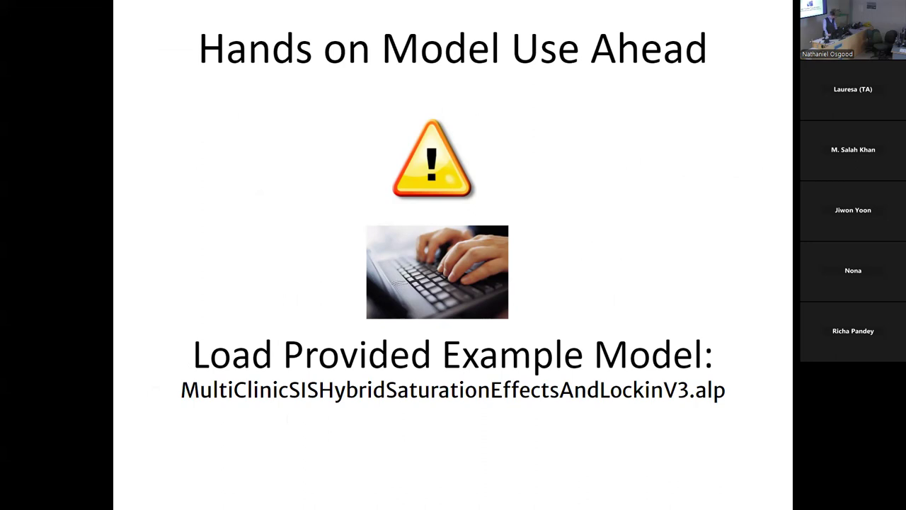
Check AnyLogic, then return to the slideshow and exit to the slide editor on slide 7
key("alt+Tab")
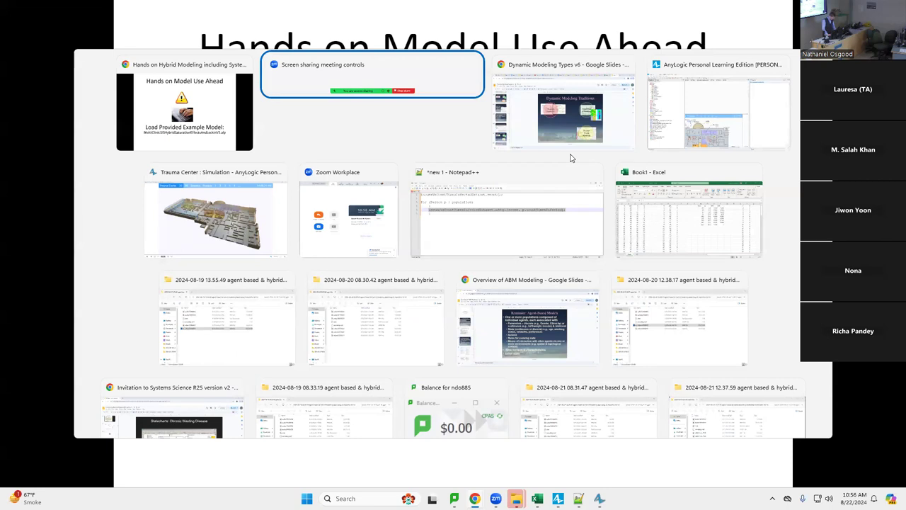
key("alt+Tab")
key("alt+Tab")
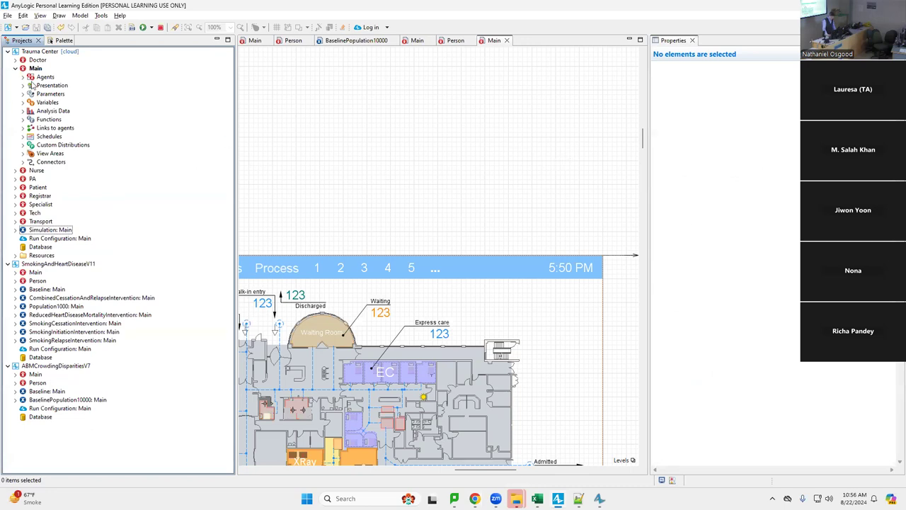
key("alt+Tab")
key("alt+Tab")
key("alt+Tab")
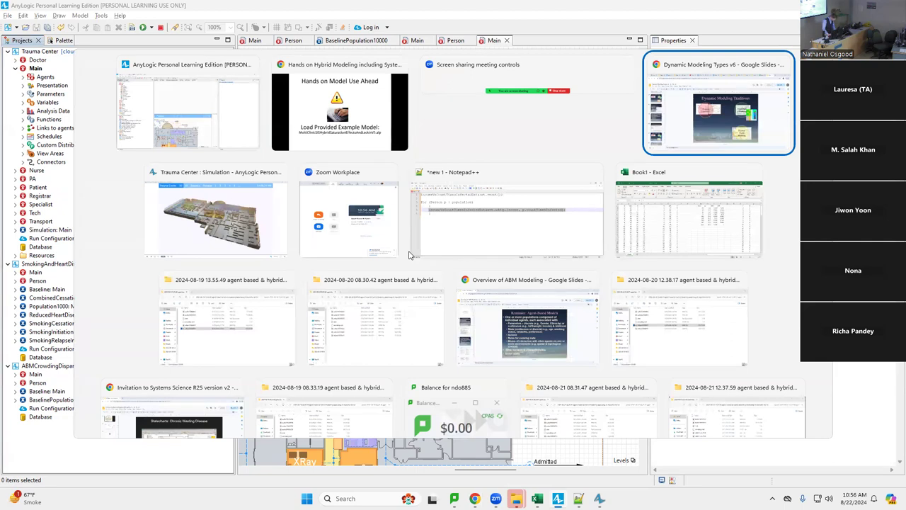
key("Escape")
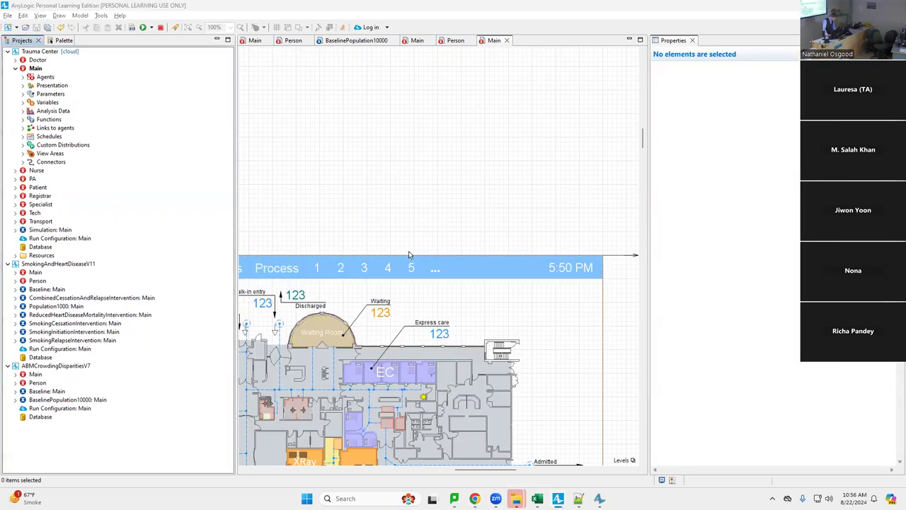
key("alt+Tab")
key("Escape")
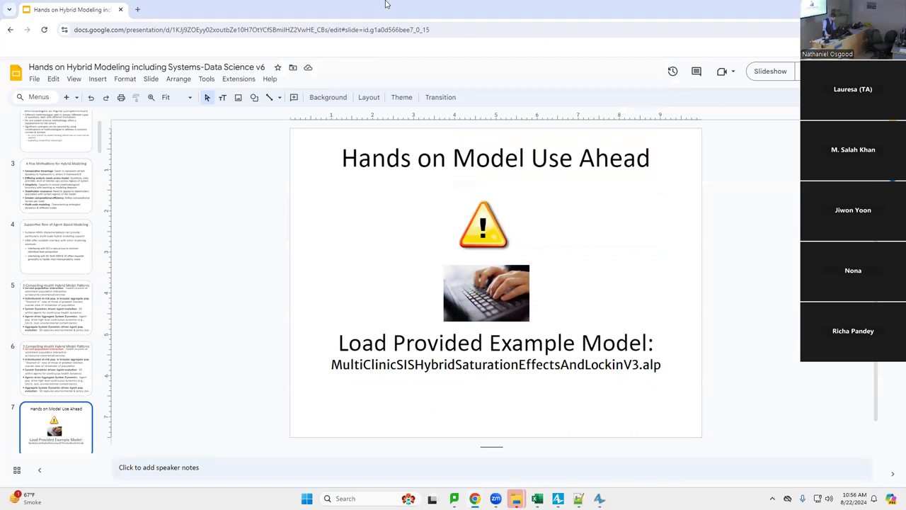
Load the Lecture Slides Drive link in a new tab and go up to Participant Resources
key("ctrl+t")
key("Return")
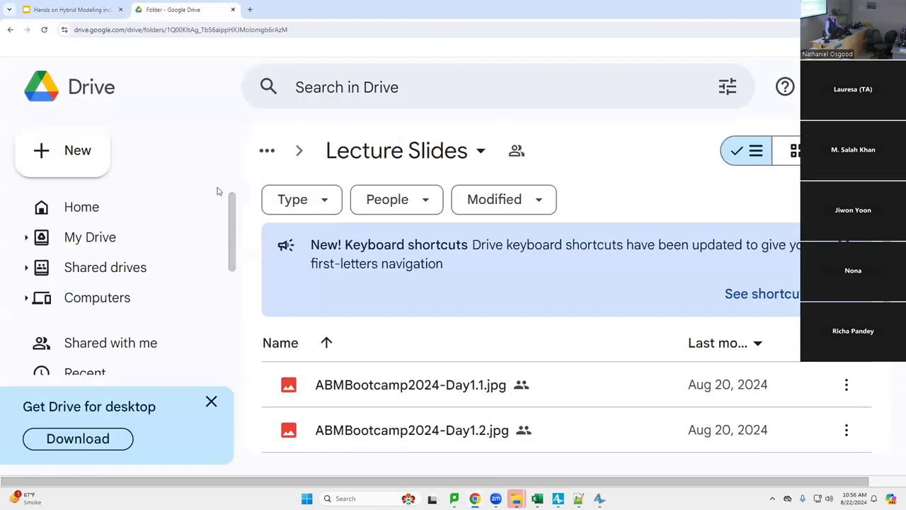
left_click(353, 161)
left_click(299, 152)
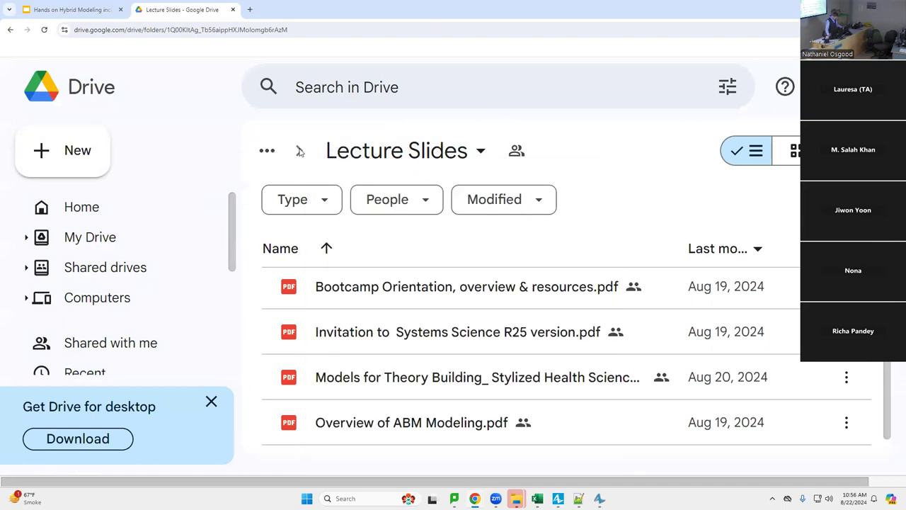
left_click(267, 150)
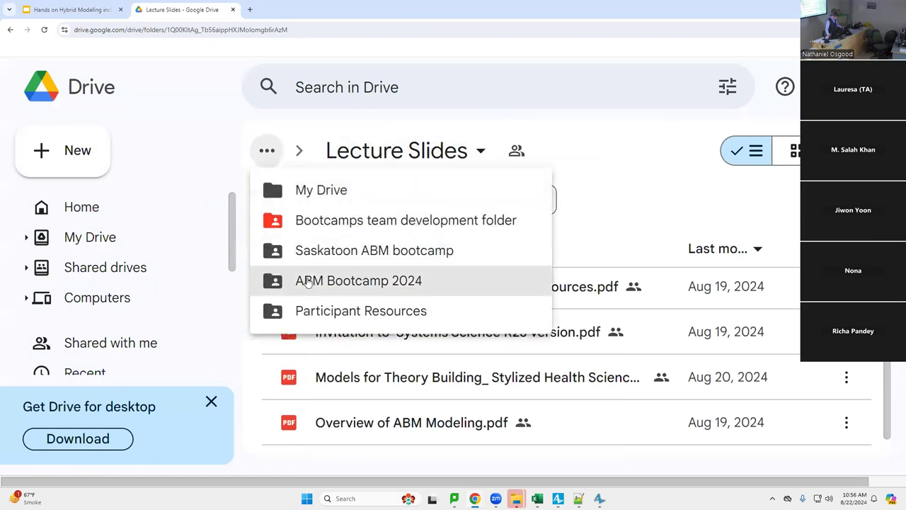
left_click(323, 307)
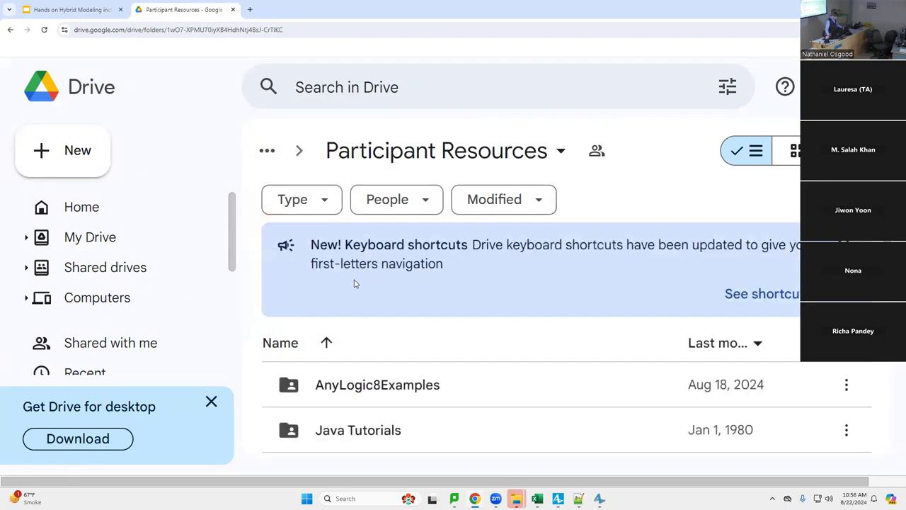
Open AnyLogic8Examples, then the HybridModels folder listing the MultiClinic model folders
double_click(382, 300)
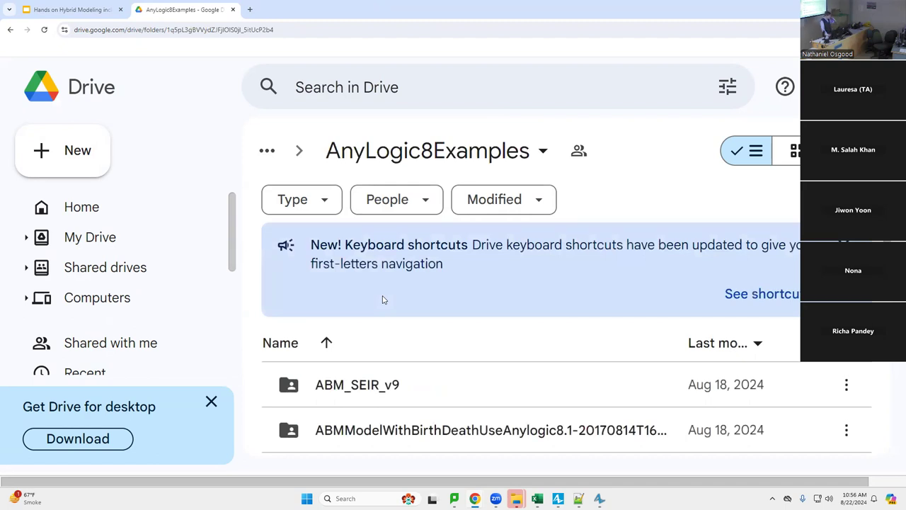
key("ctrl+minus")
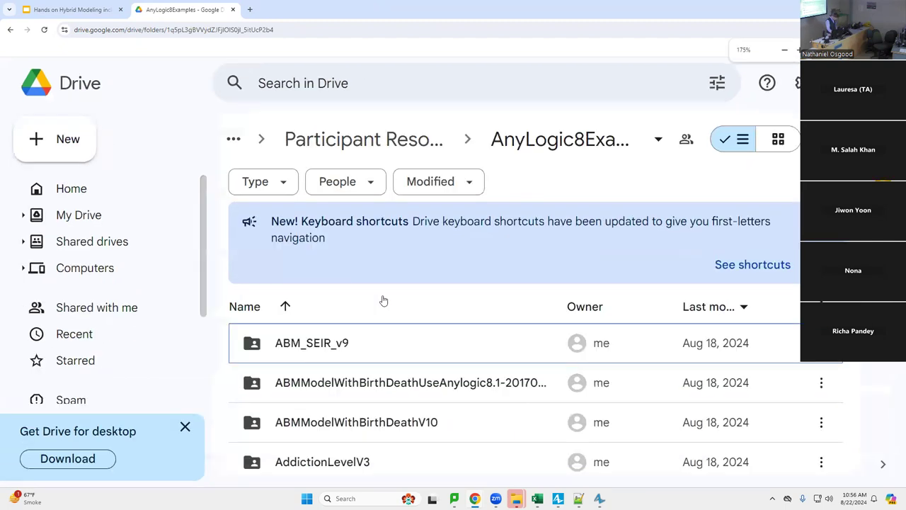
key("ctrl+minus")
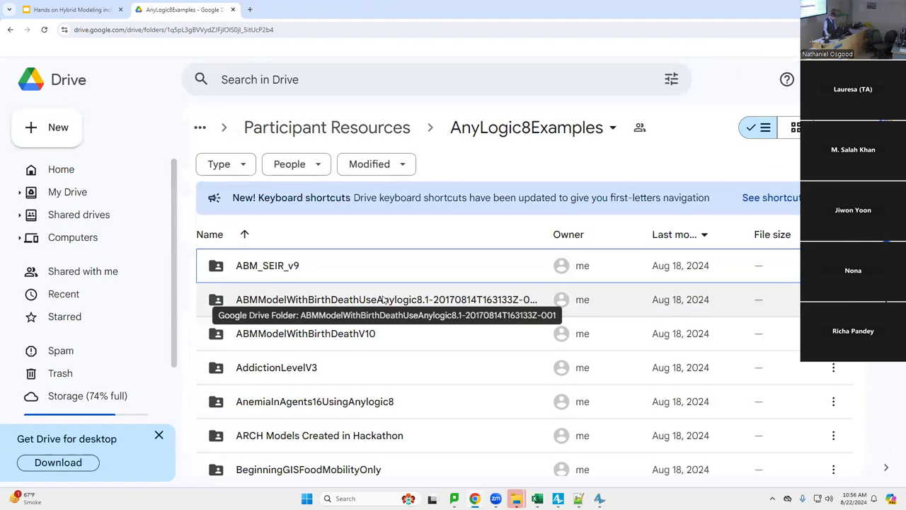
scroll(383, 301, "down", 10)
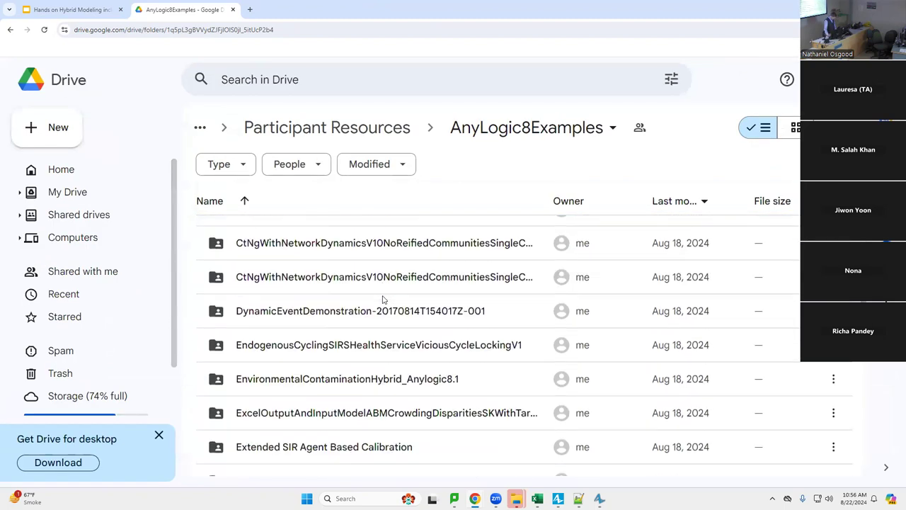
scroll(383, 300, "down", 4)
scroll(383, 299, "down", 2)
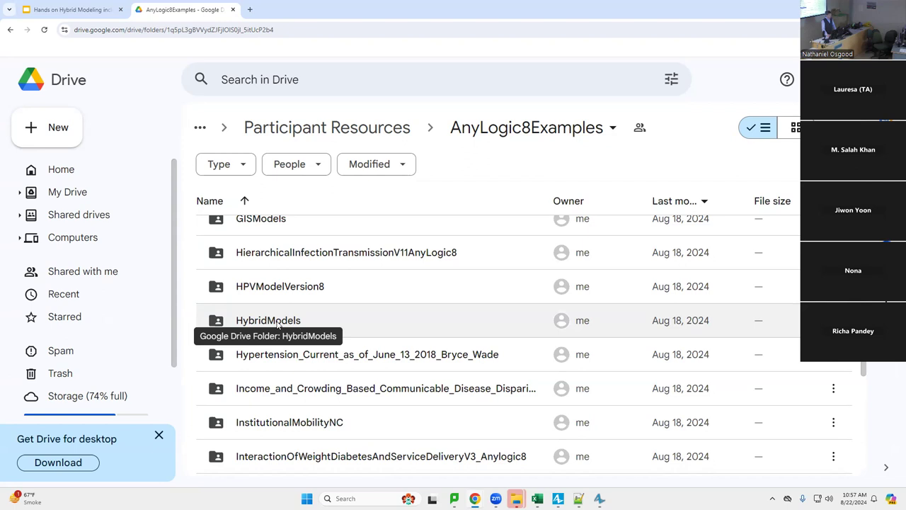
double_click(277, 322)
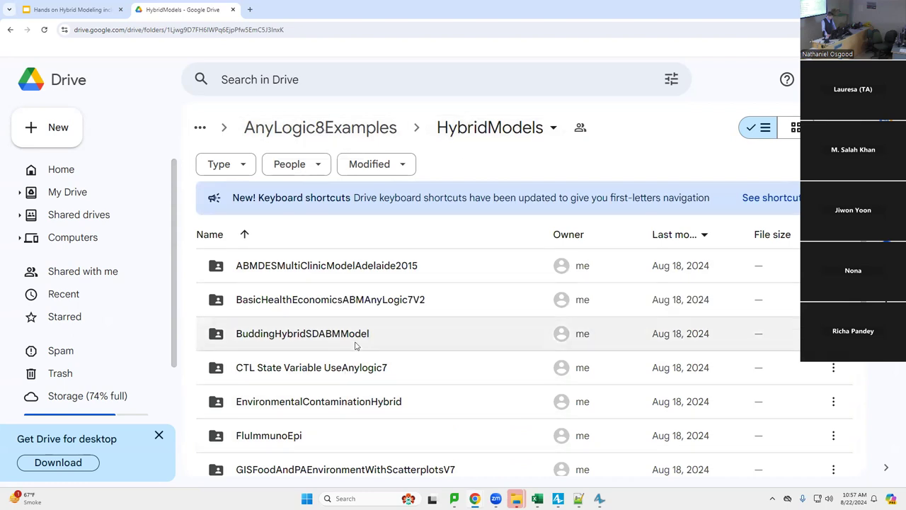
scroll(356, 346, "down", 1)
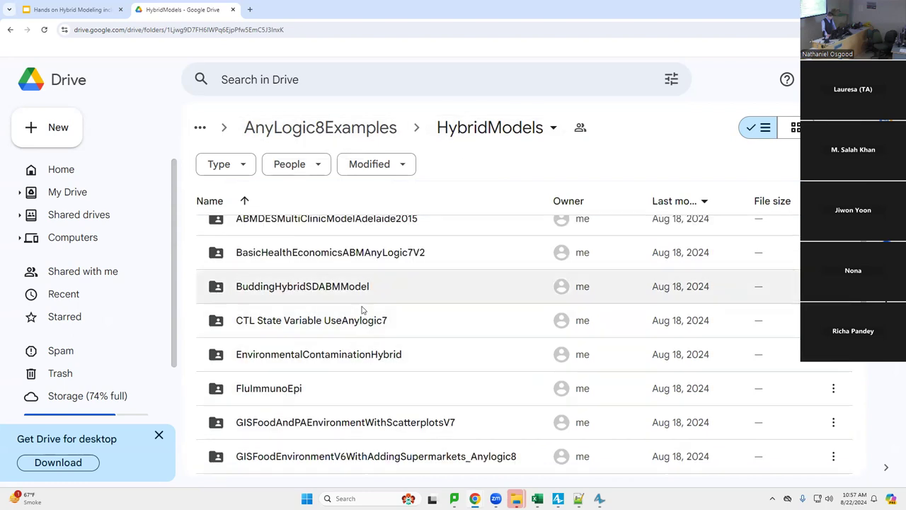
scroll(358, 289, "down", 3)
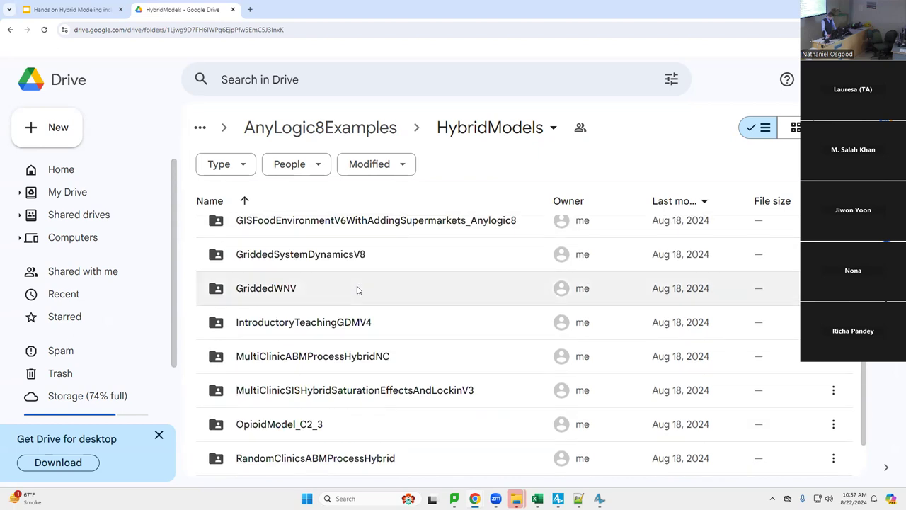
scroll(358, 290, "down", 1)
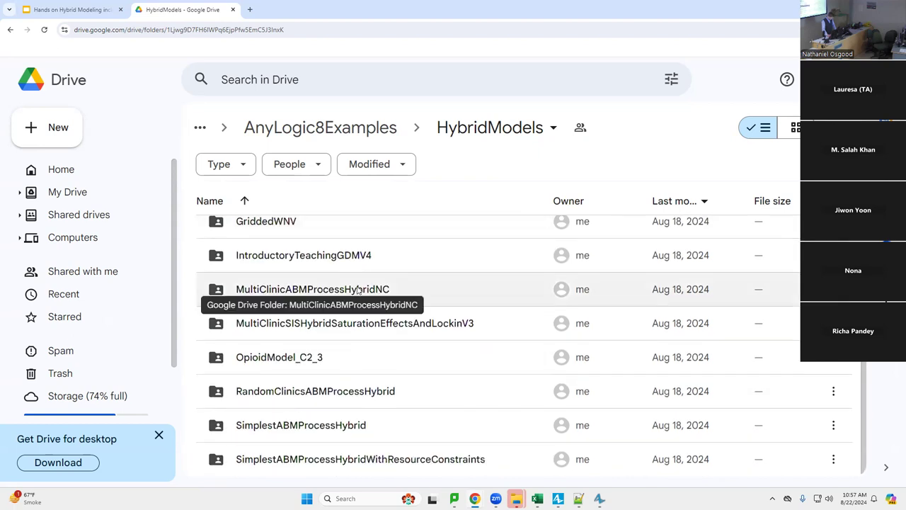
Select the MultiClinicSISHybridSaturationEffectsAndLockinV3 folder after briefly checking the presentation tab
left_click(345, 323)
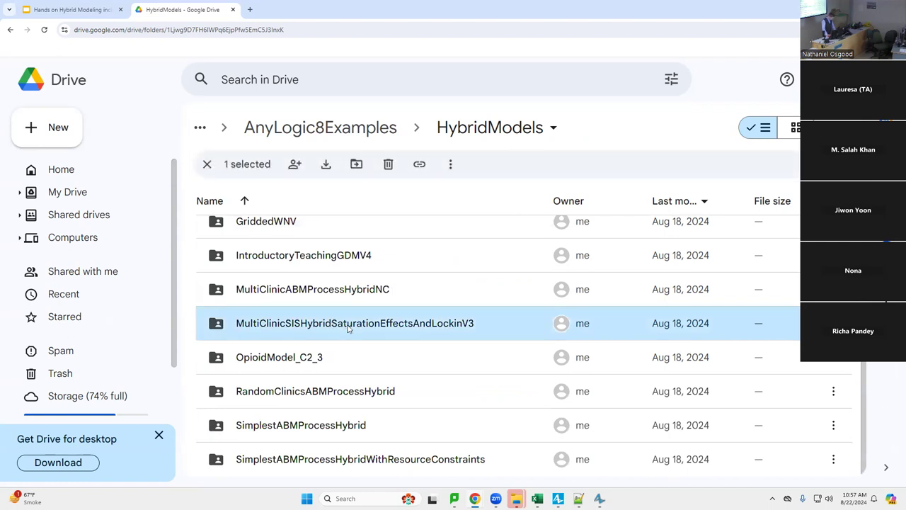
key("alt+Tab")
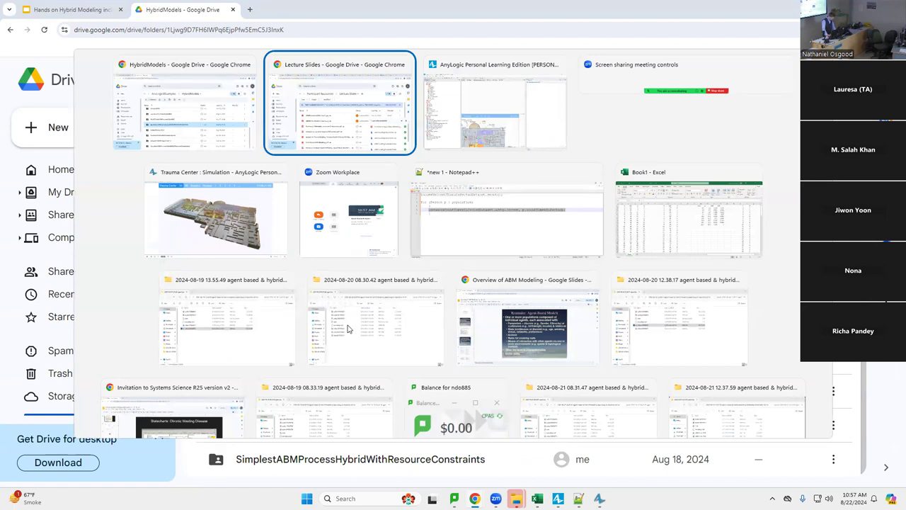
key("Escape")
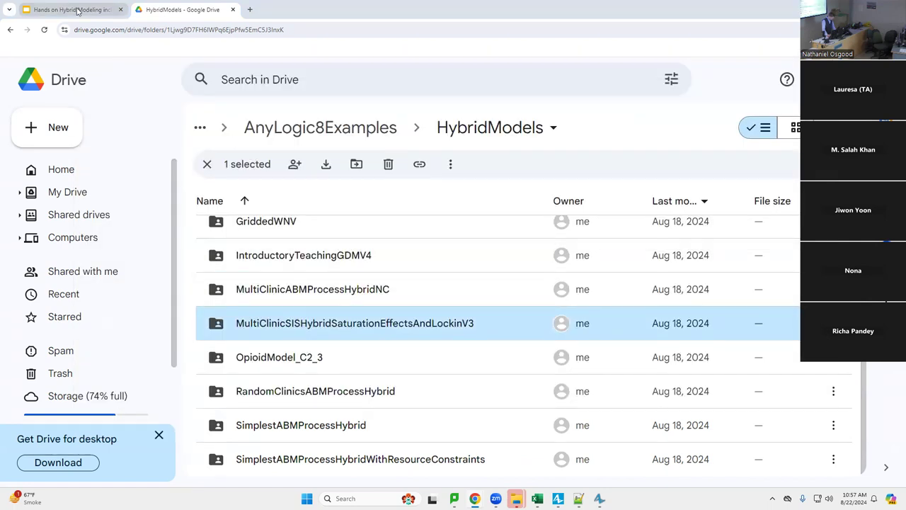
left_click(79, 10)
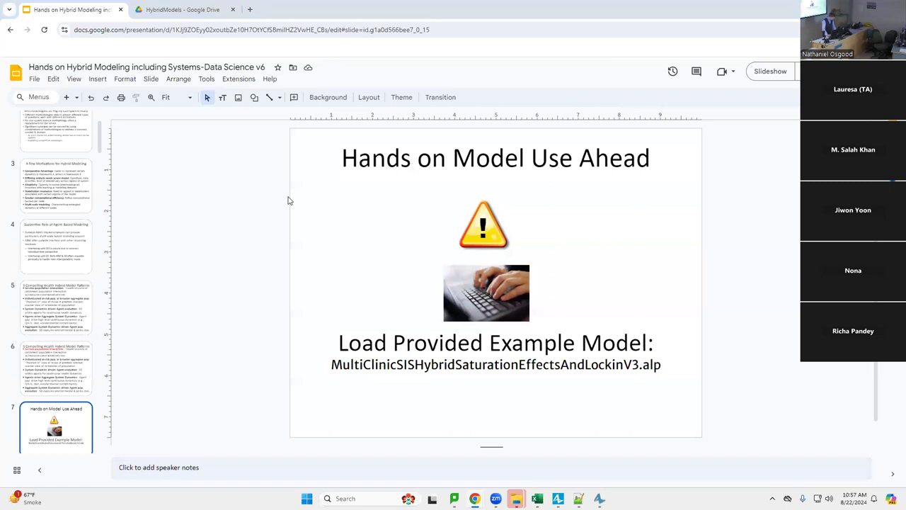
left_click(189, 11)
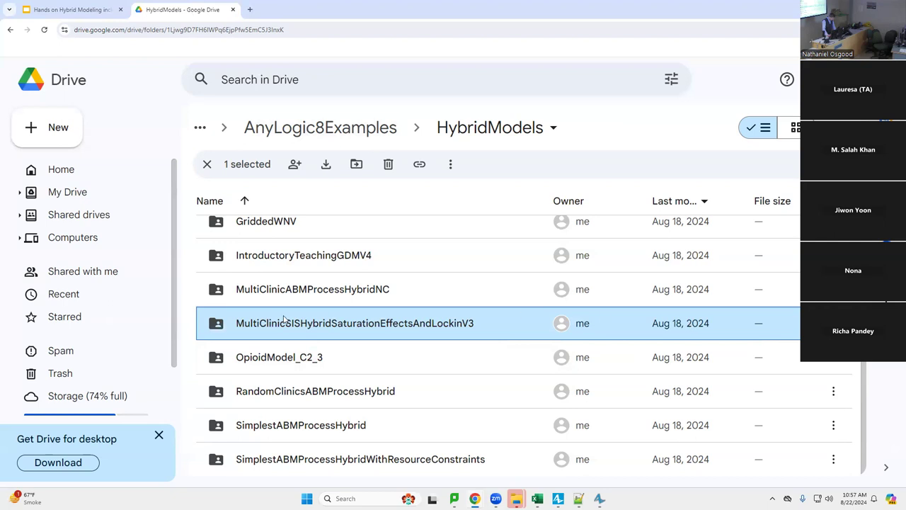
Download the MultiClinicSISHybridSaturationEffectsAndLockinV3 folder as a zip
right_click(297, 323)
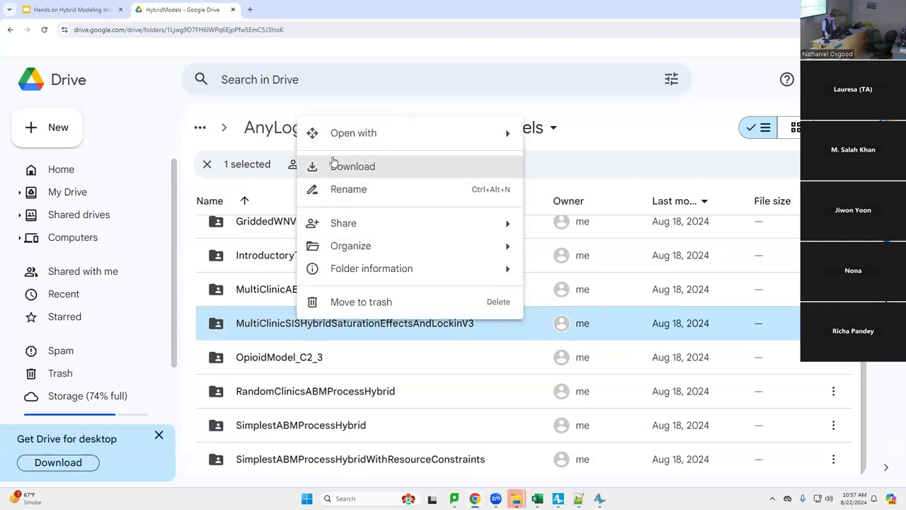
left_click(347, 166)
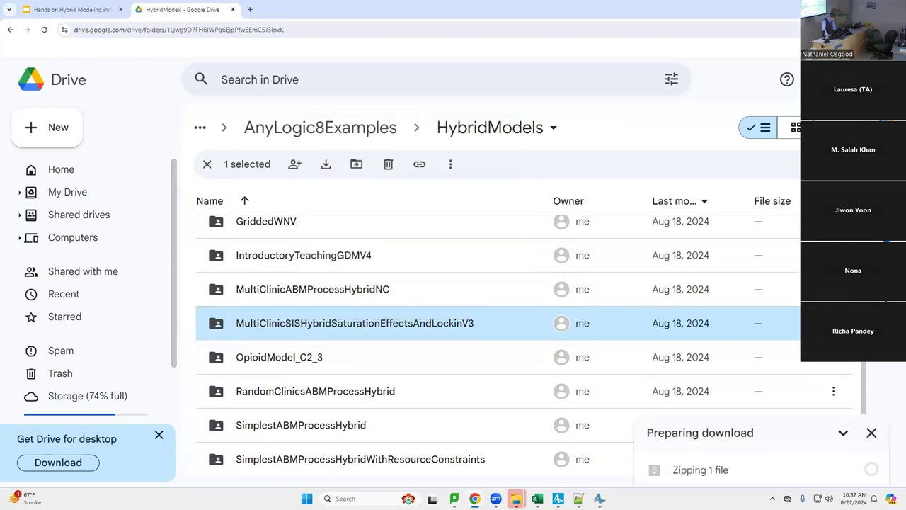
key("shift+F10")
left_click(555, 249)
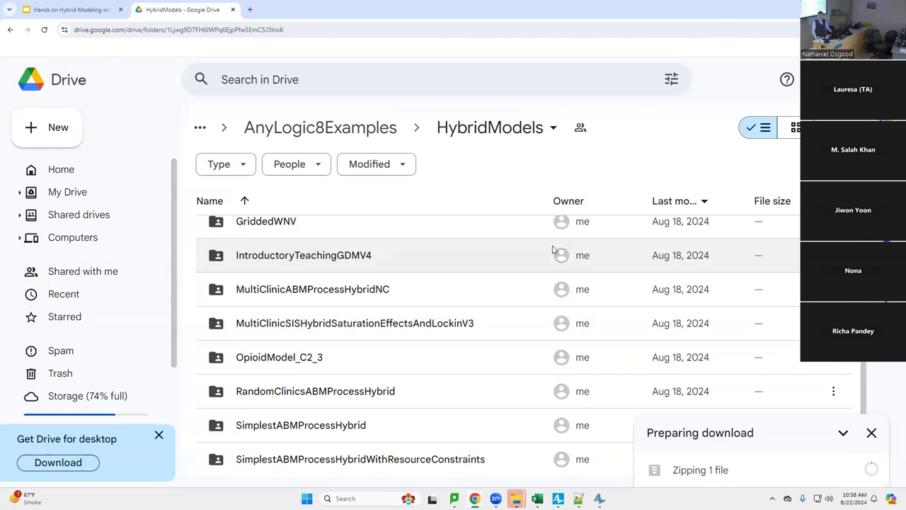
Switch to AnyLogic and bring up the Open model dialog
key("alt+Tab")
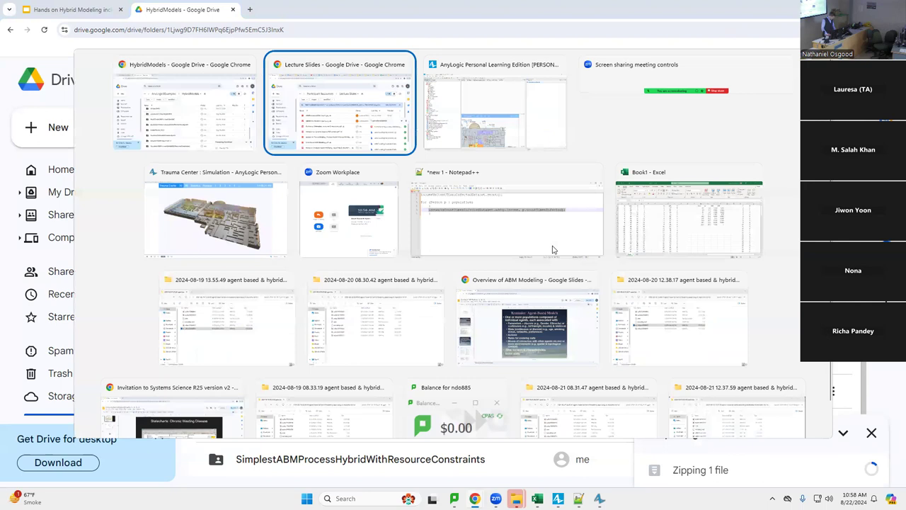
key("alt+Tab")
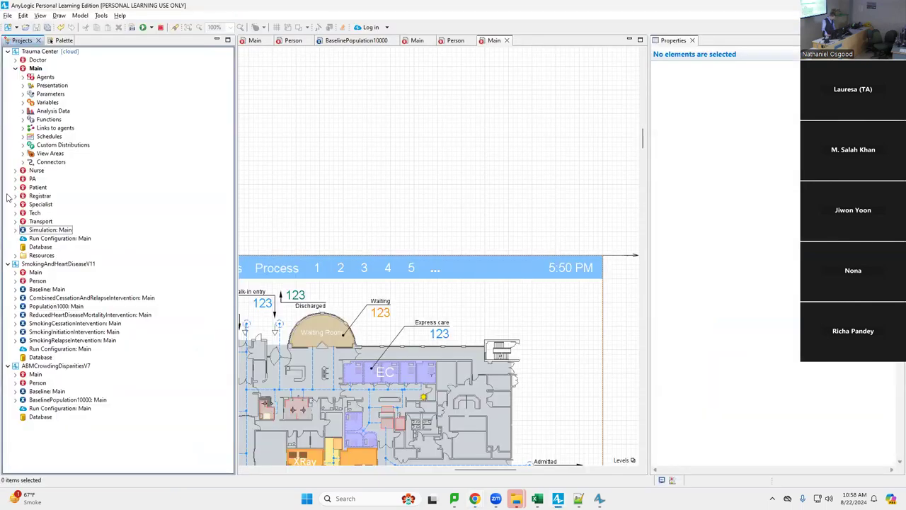
left_click(7, 15)
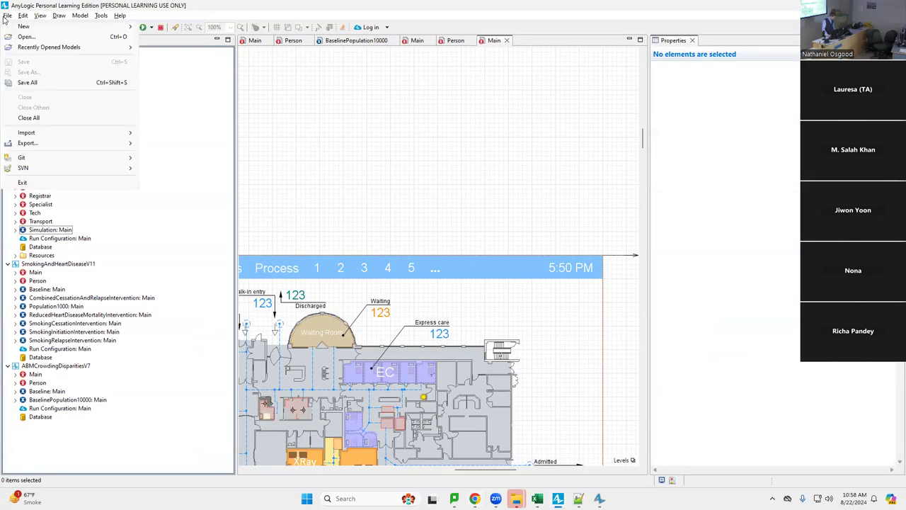
key("Escape")
key("ctrl+o")
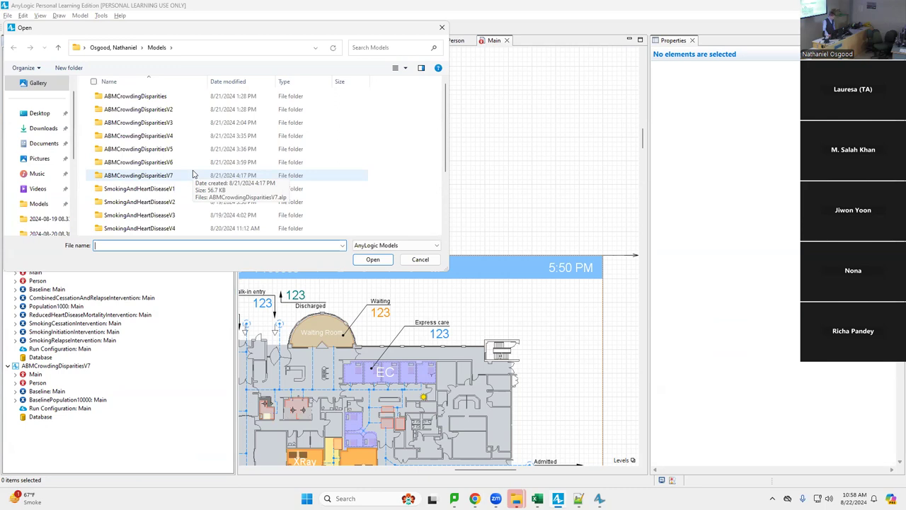
Browse the Downloads .alp files sorted newest-first by date, then cancel and return to Google Drive
scroll(179, 187, "down", 3)
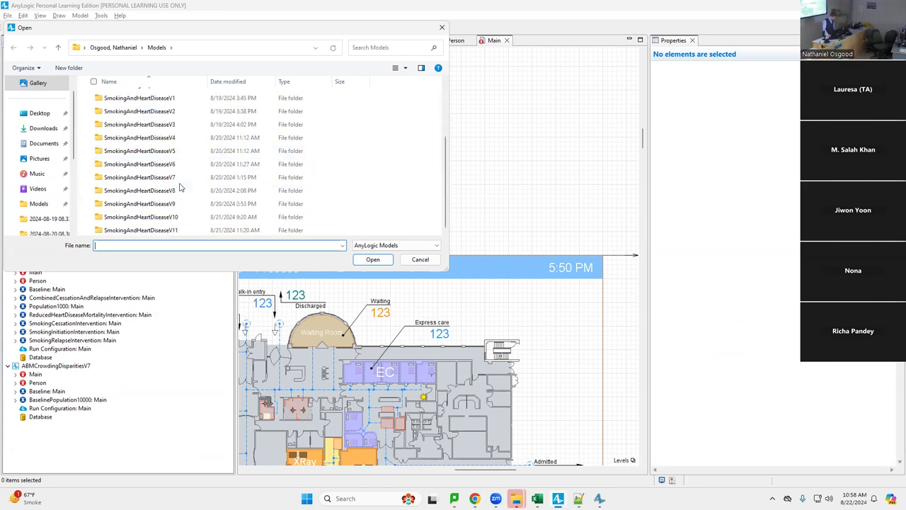
scroll(179, 186, "up", 3)
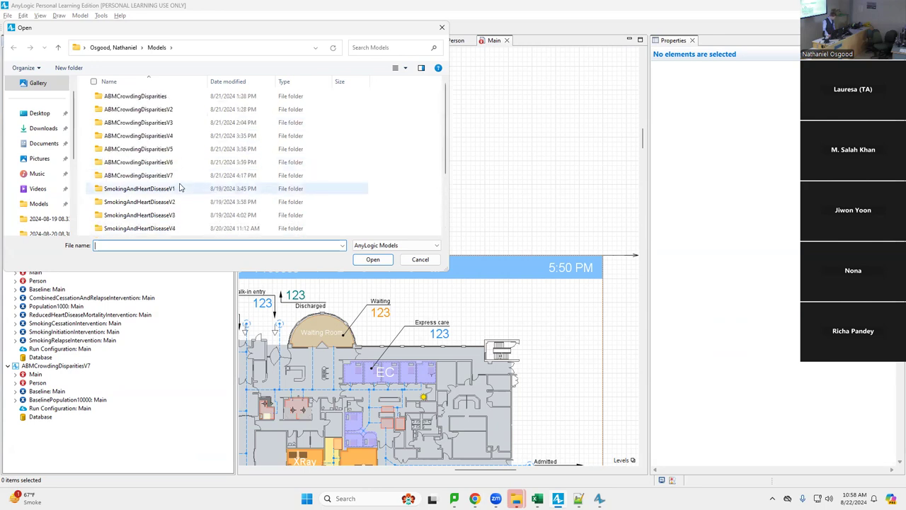
left_click(51, 128)
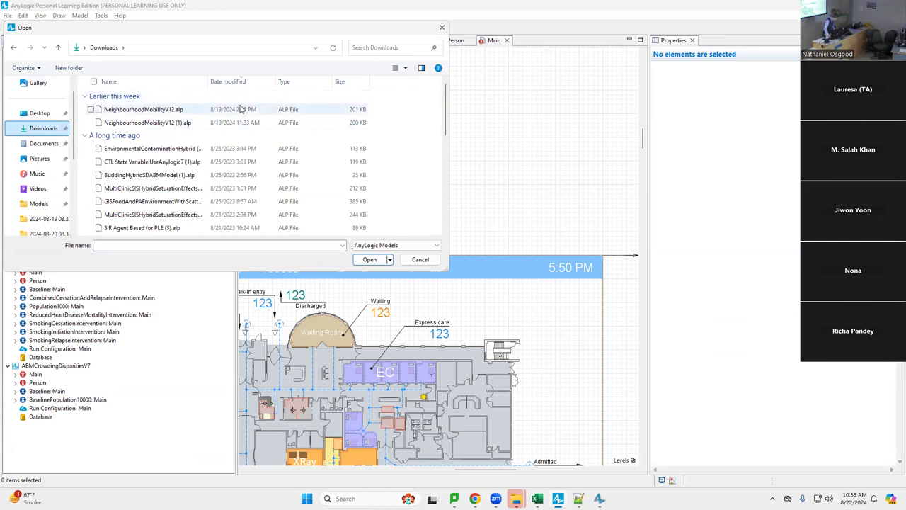
left_click(235, 82)
left_click(235, 82)
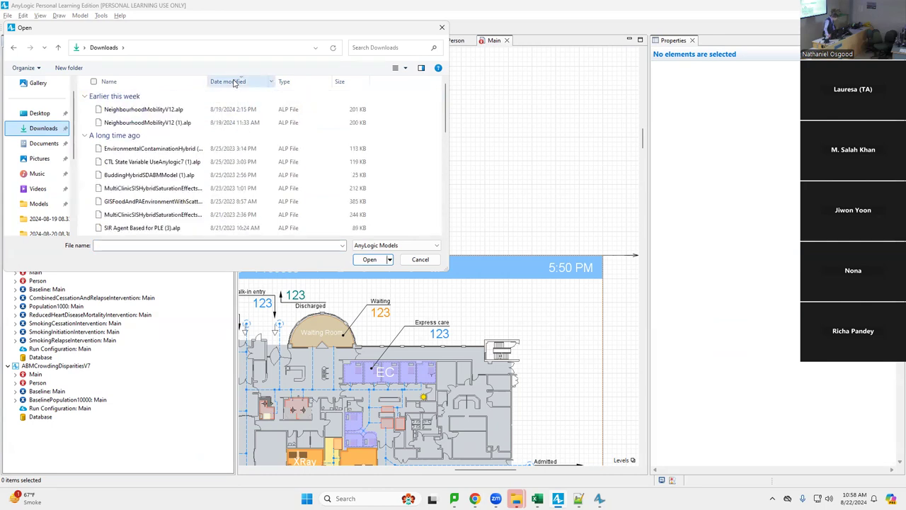
key("Escape")
key("alt+Tab")
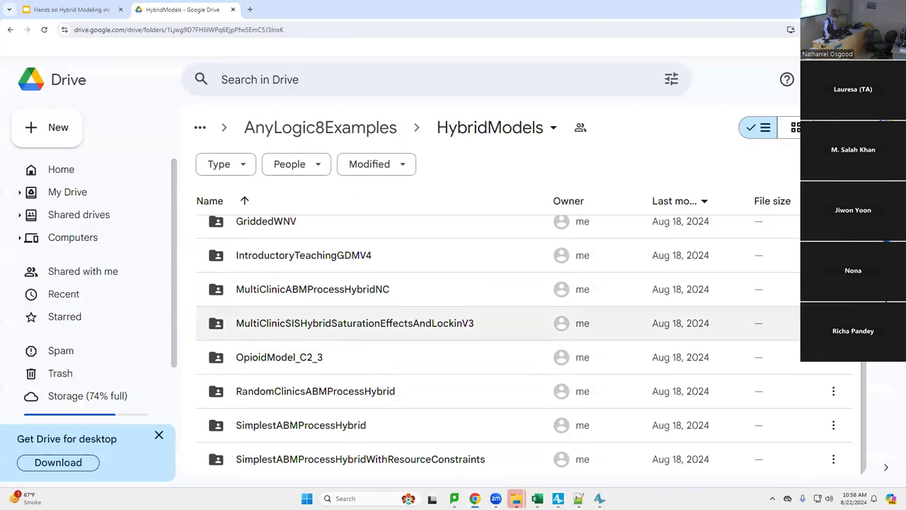
Download the MultiClinicSISHybridSaturationEffectsAndLockinV3 folder as a zip and its .alp model file
right_click(595, 330)
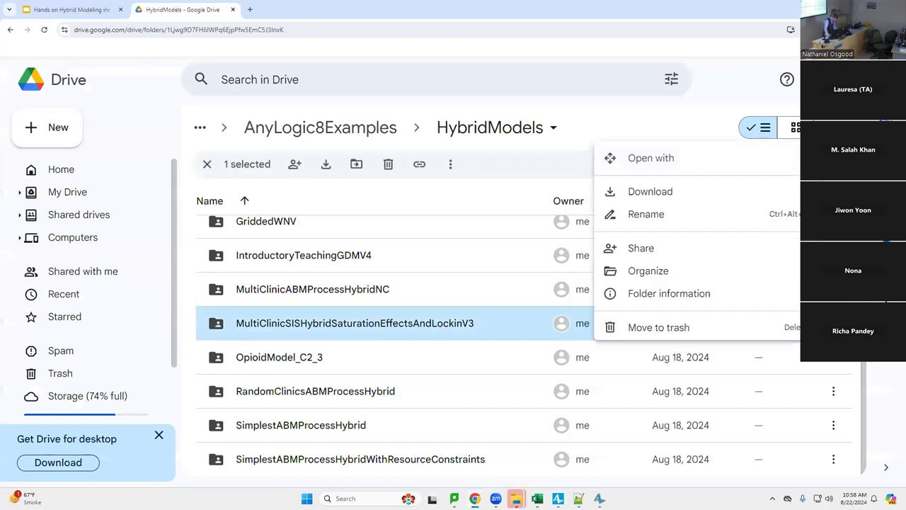
left_click(647, 182)
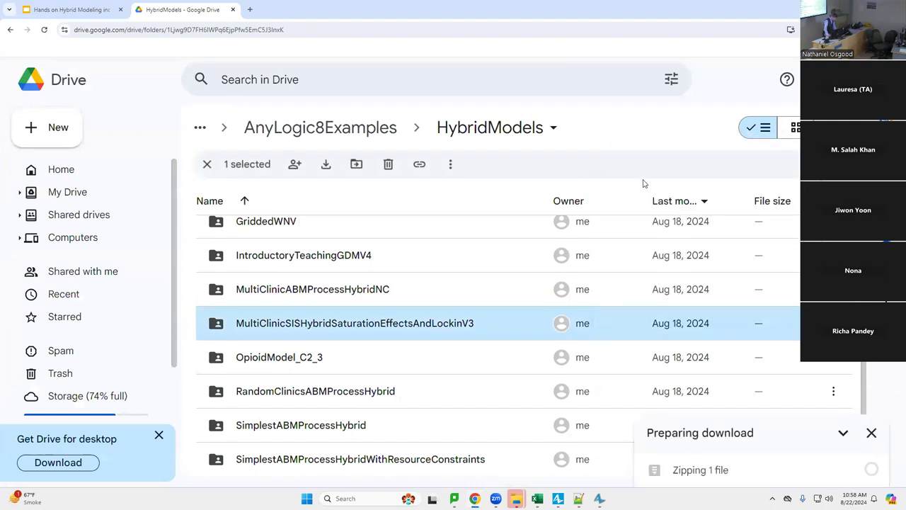
double_click(261, 336)
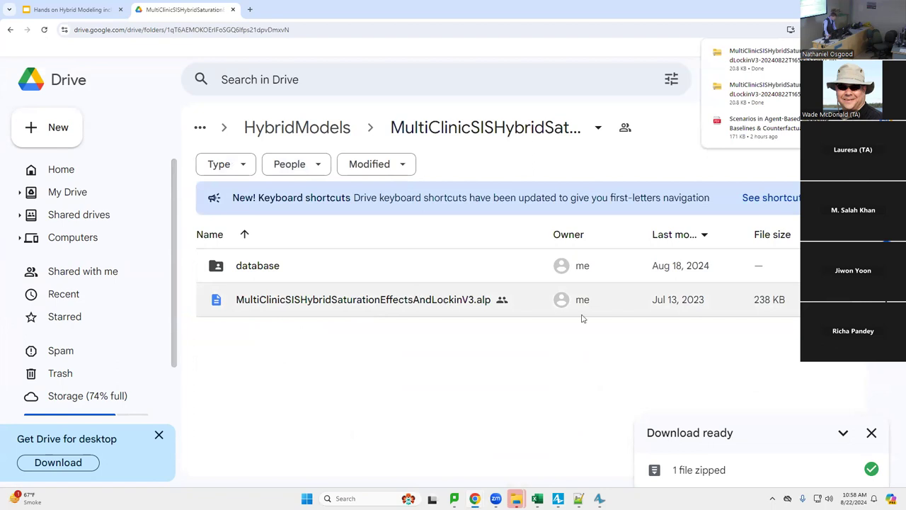
right_click(798, 300)
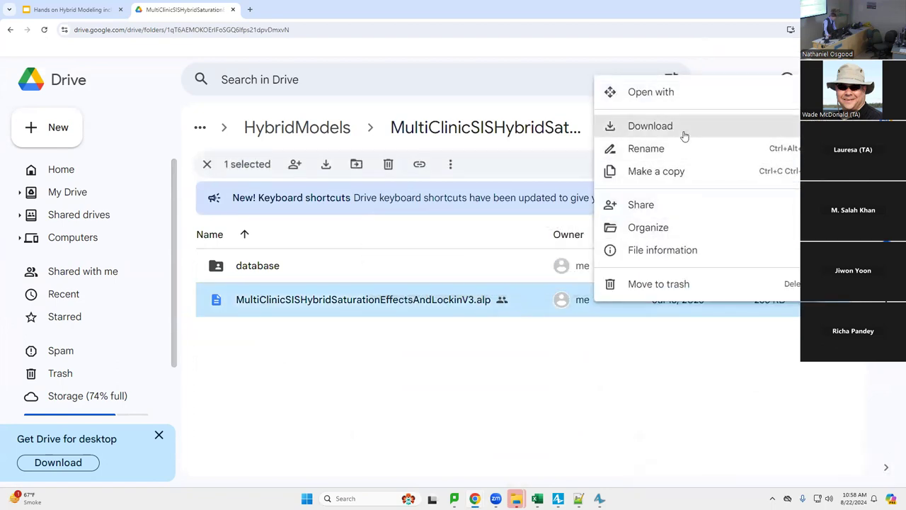
left_click(684, 135)
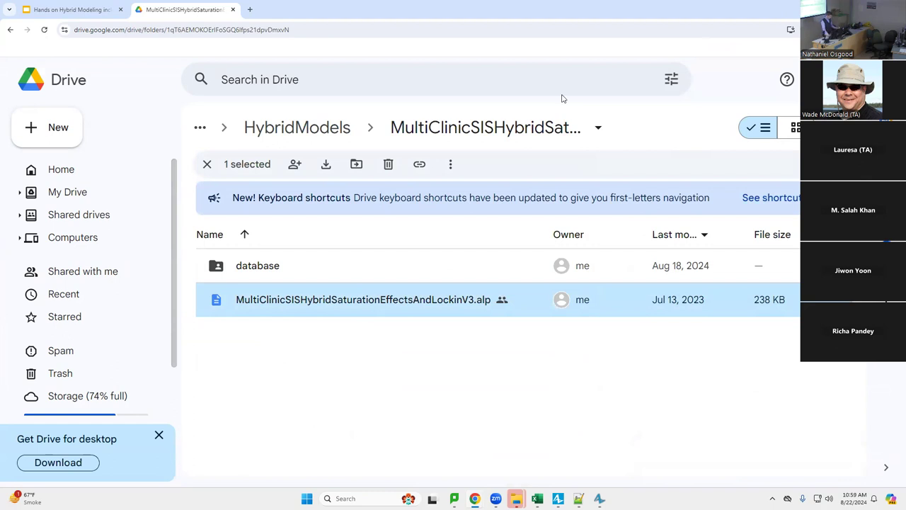
Reopen the model folder from HybridModels, showing its database folder and 238 KB .alp file
left_click(325, 127)
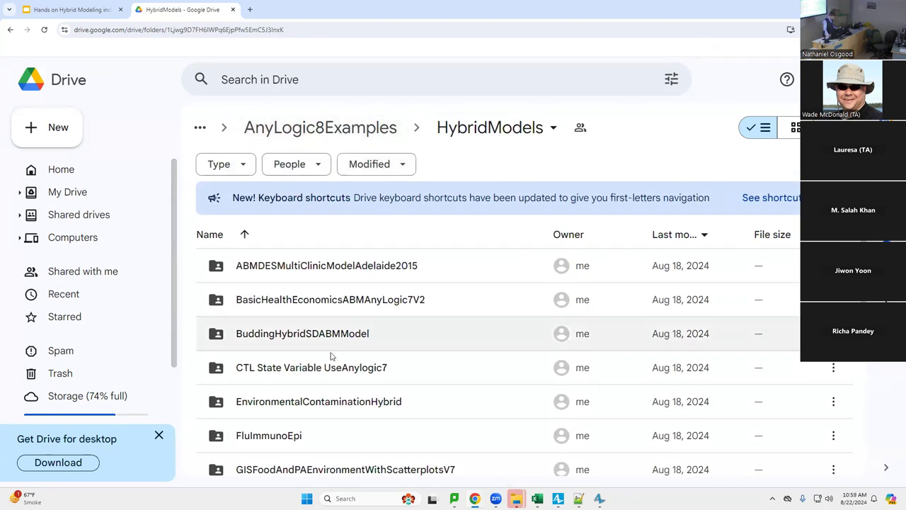
scroll(328, 364, "down", 3)
scroll(322, 360, "down", 2)
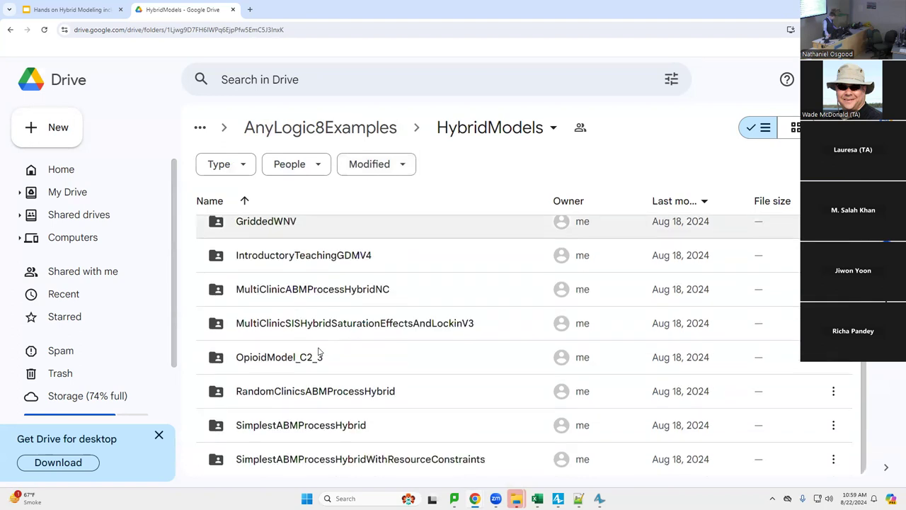
scroll(320, 352, "up", 3)
scroll(320, 352, "down", 2)
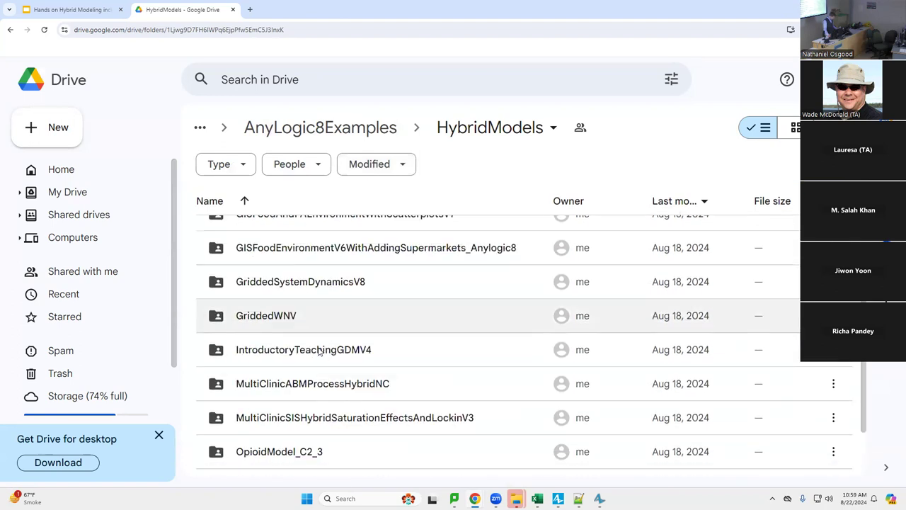
left_click(326, 415)
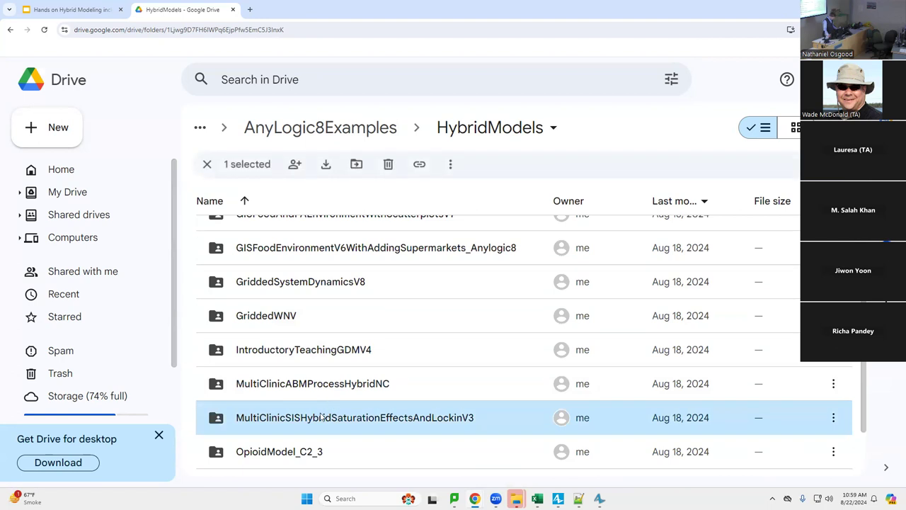
double_click(322, 417)
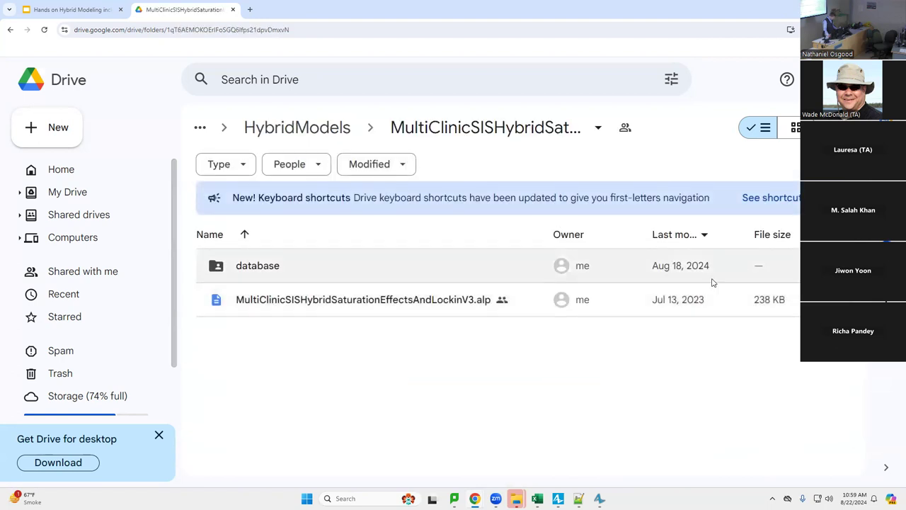
right_click(787, 311)
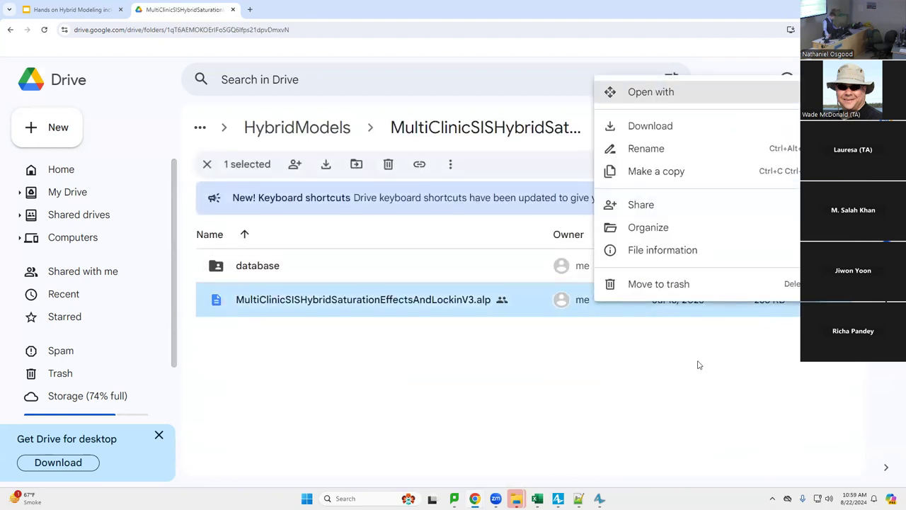
left_click(495, 324)
left_click(477, 297)
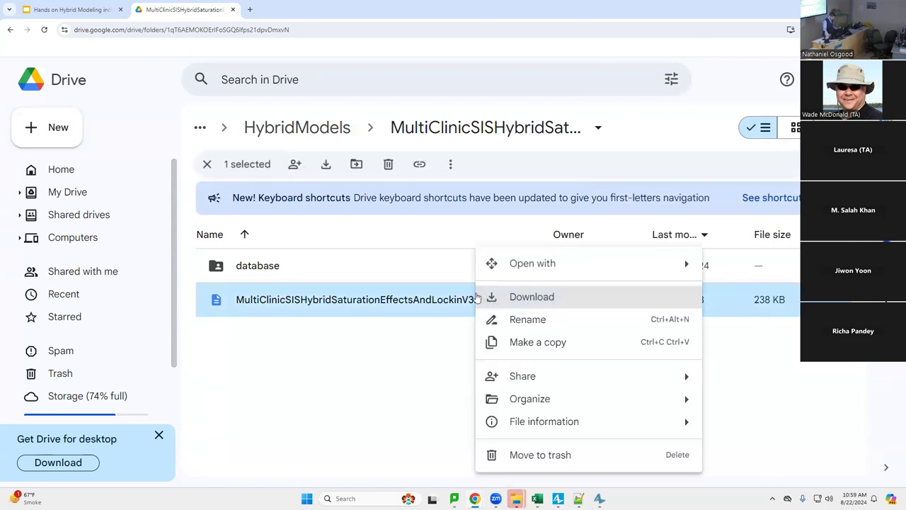
left_click(350, 343)
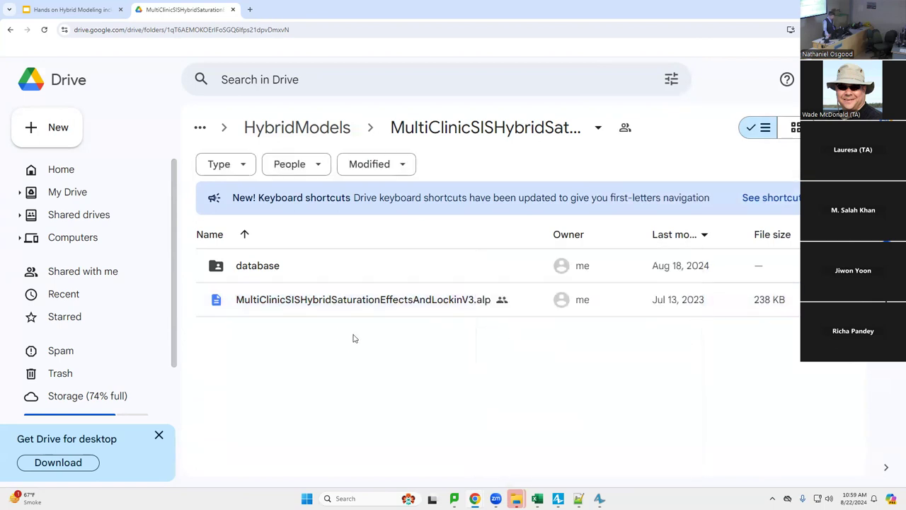
Open MultiClinicSISHybridSaturationEffectsAndLockinV3.alp from the Downloads folder in AnyLogic
key("alt+Tab")
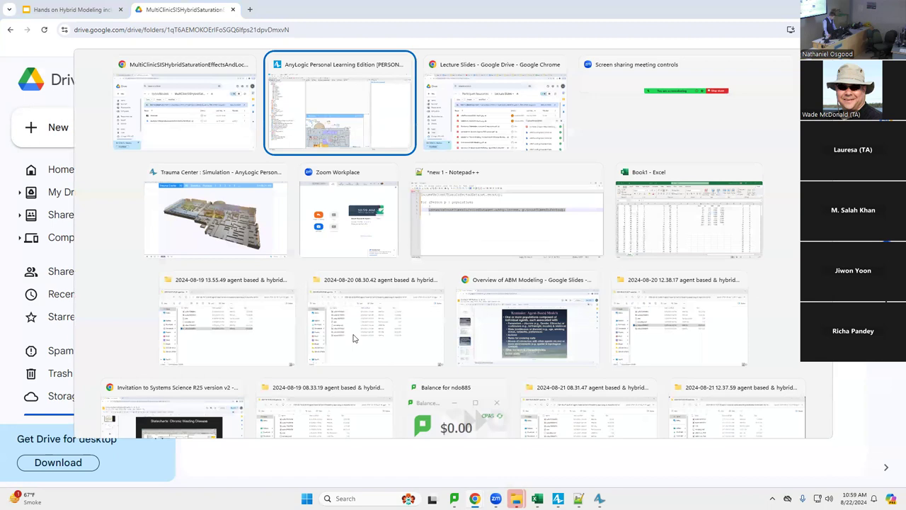
key("ctrl+o")
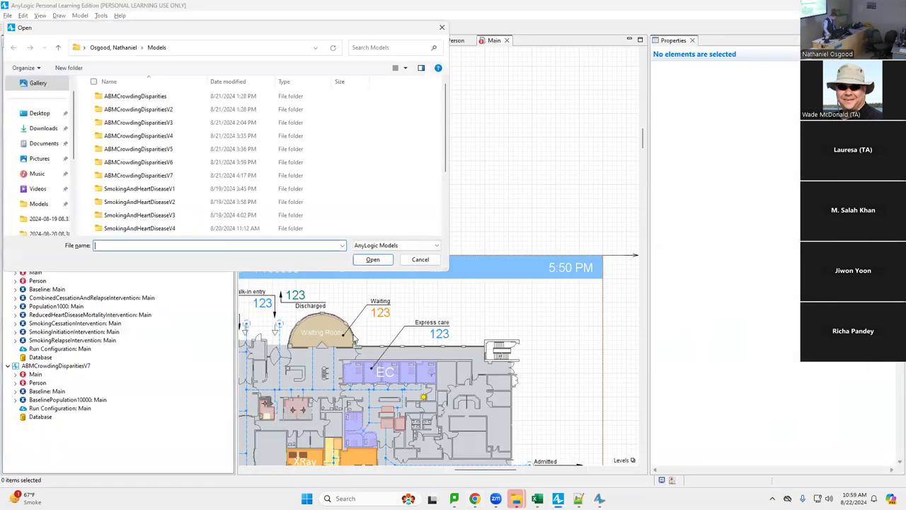
left_click(47, 146)
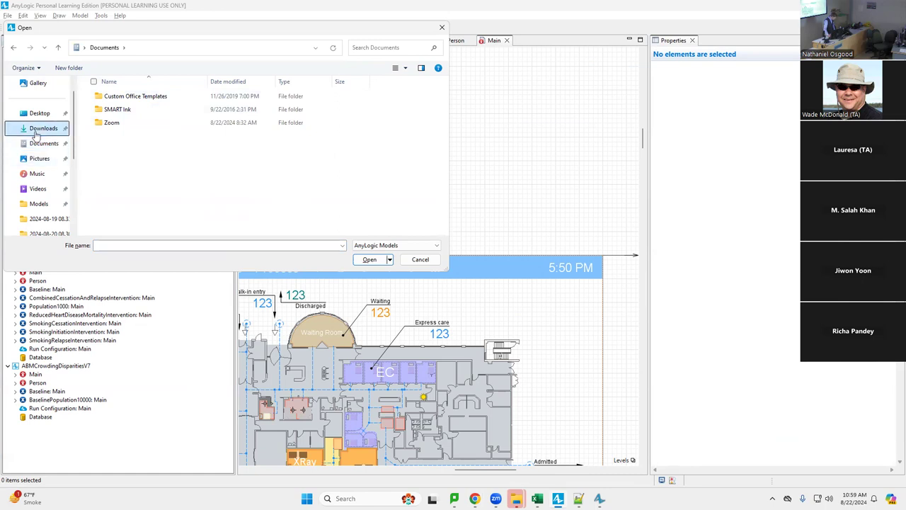
left_click(43, 128)
double_click(116, 109)
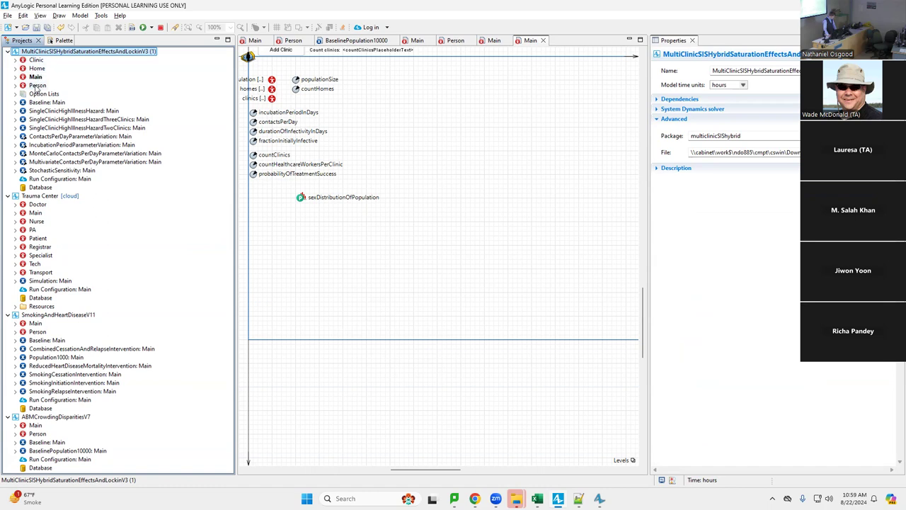
Open the Person agent's statecharts and select the waningOfImmunity2 transition to see its Cured-message trigger
double_click(36, 85)
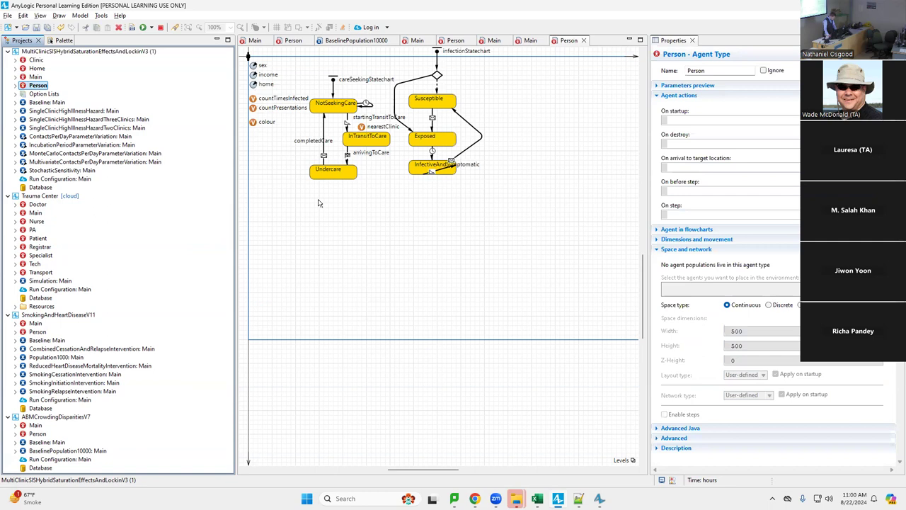
scroll(318, 203, "up", 3)
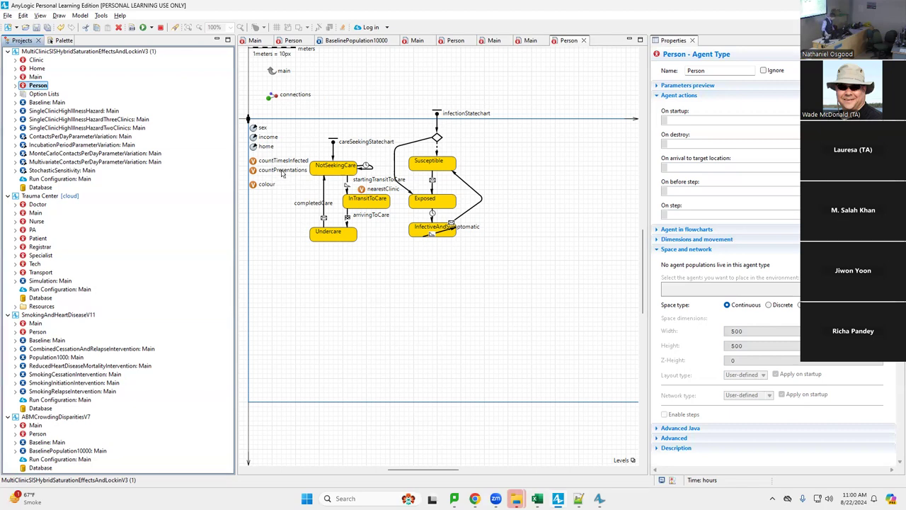
left_click(468, 186)
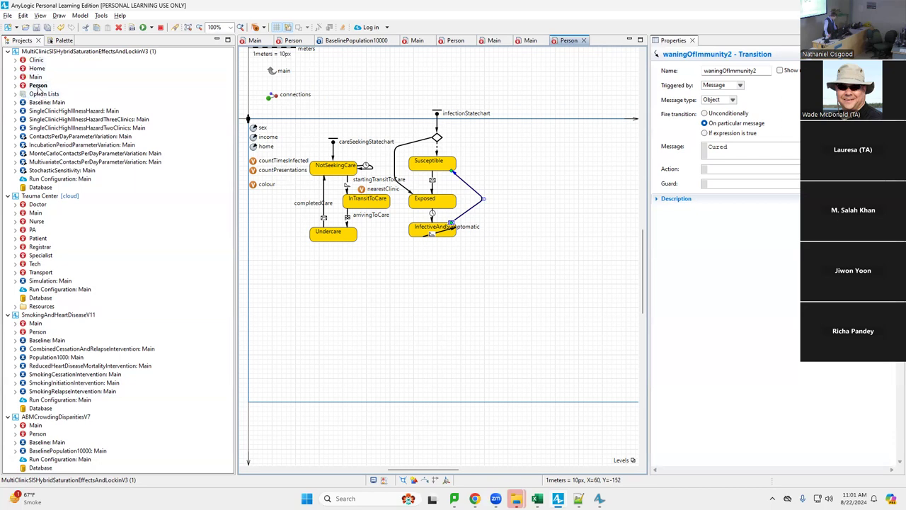
left_click(38, 86)
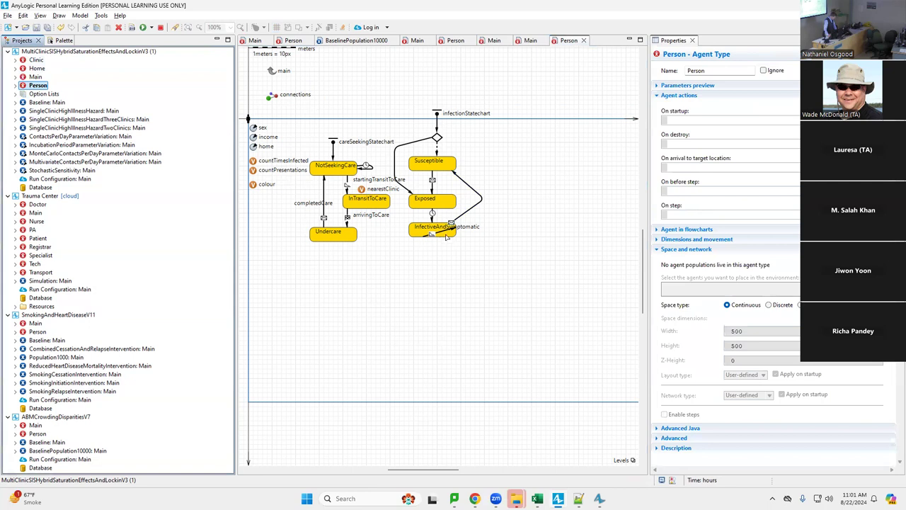
left_click(432, 234)
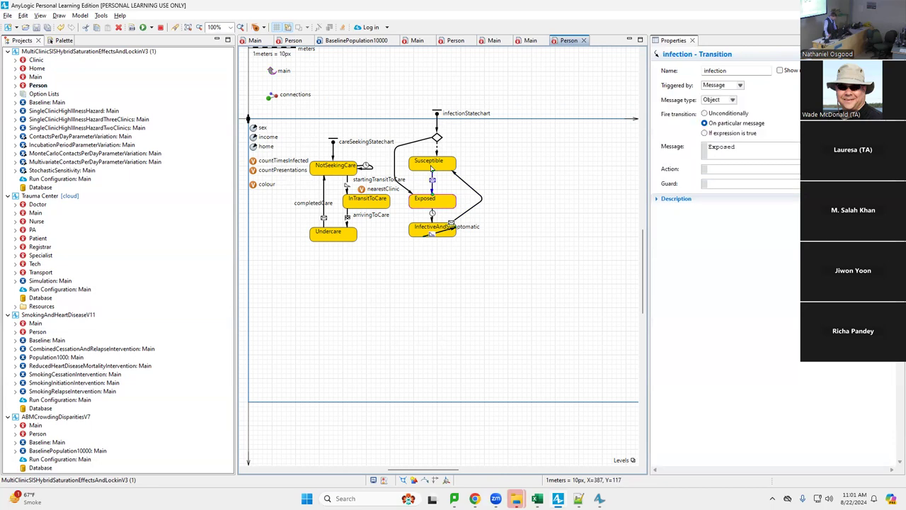
left_click(431, 186)
left_click(437, 166)
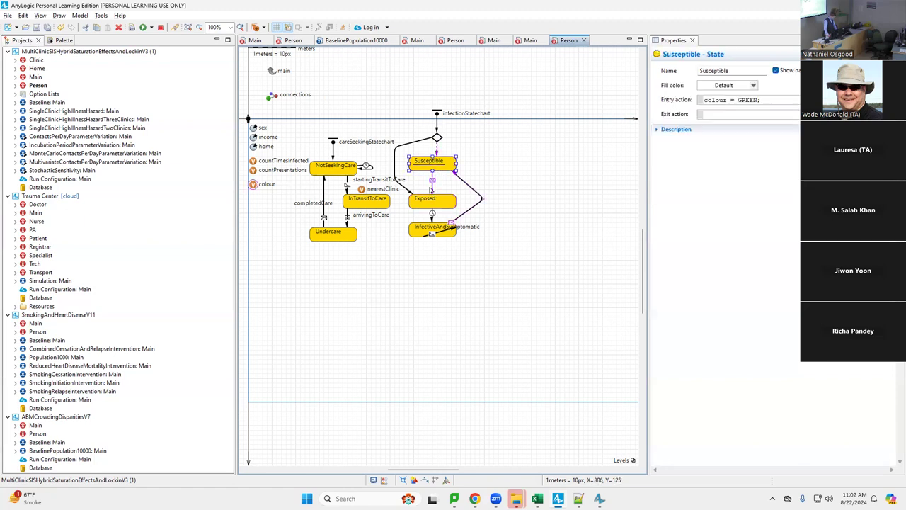
left_click(433, 182)
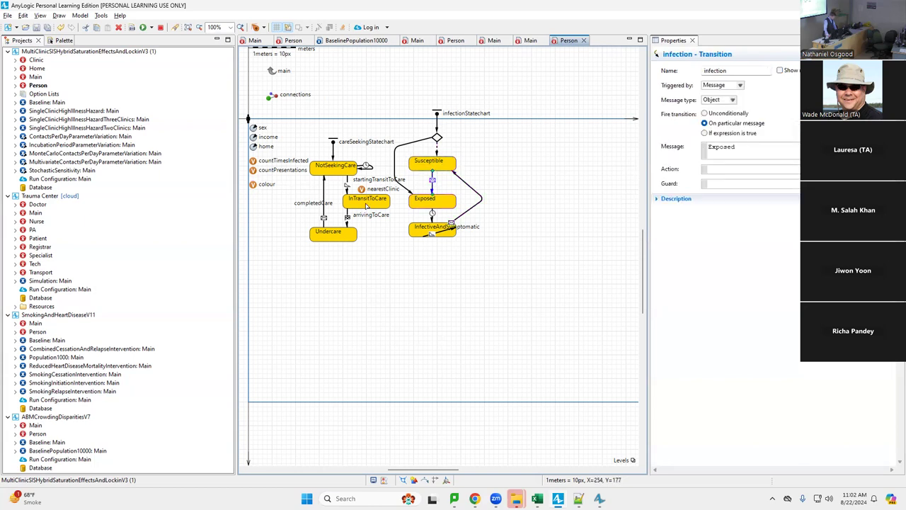
left_click(440, 200)
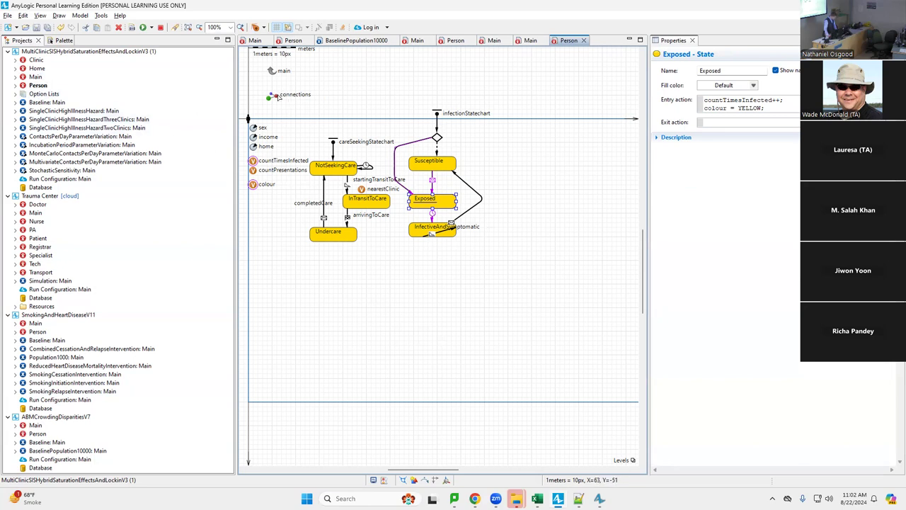
left_click(277, 96)
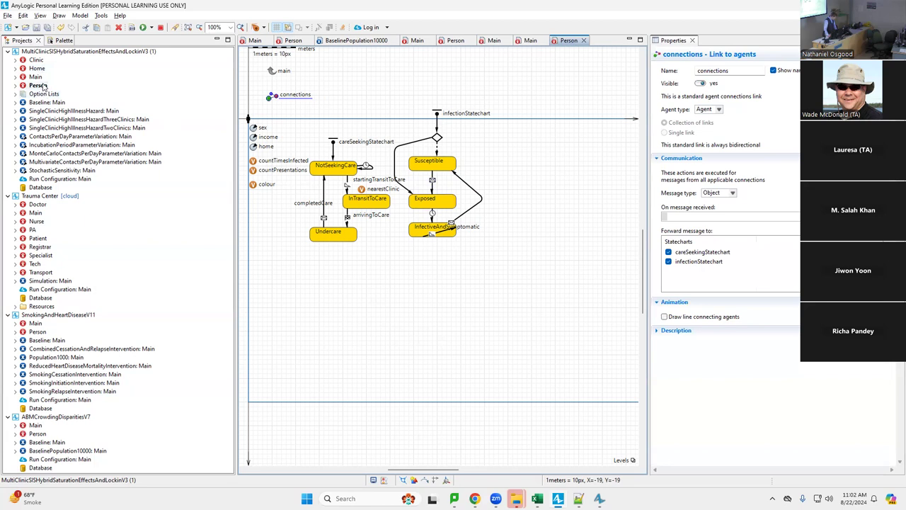
Open the Home agent type, then the Clinic flowchart with its healthcareWorkers resource pool
double_click(37, 69)
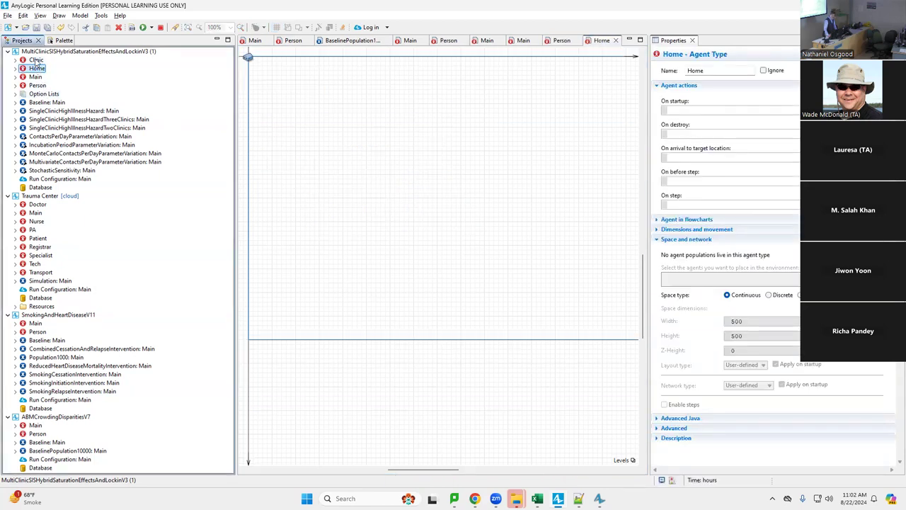
left_click(35, 60)
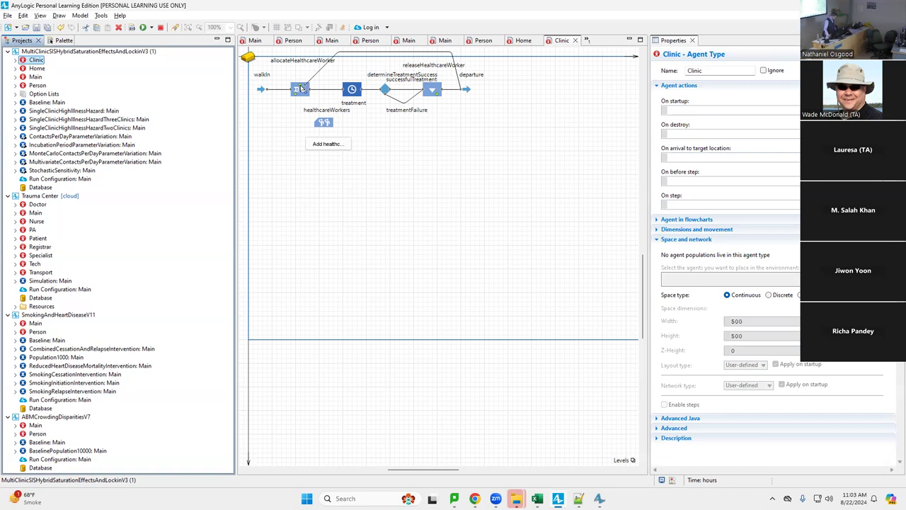
left_click(299, 88)
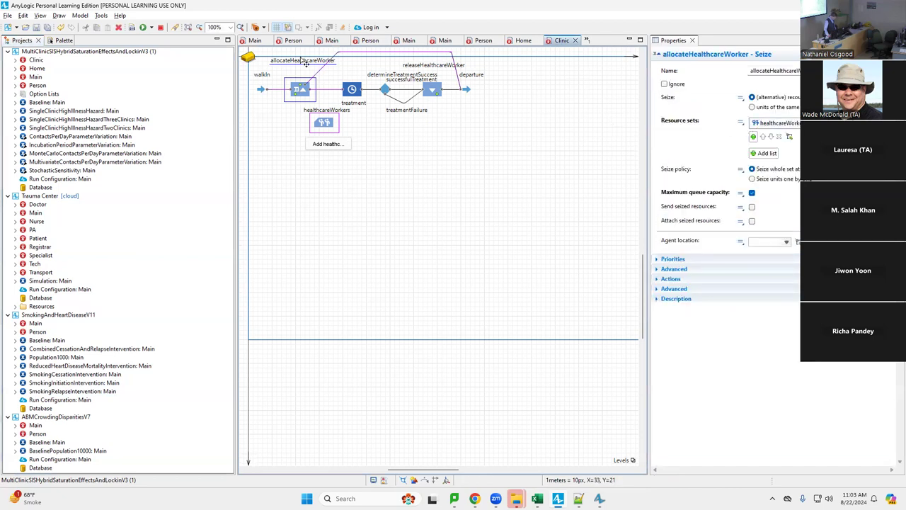
left_click(357, 92)
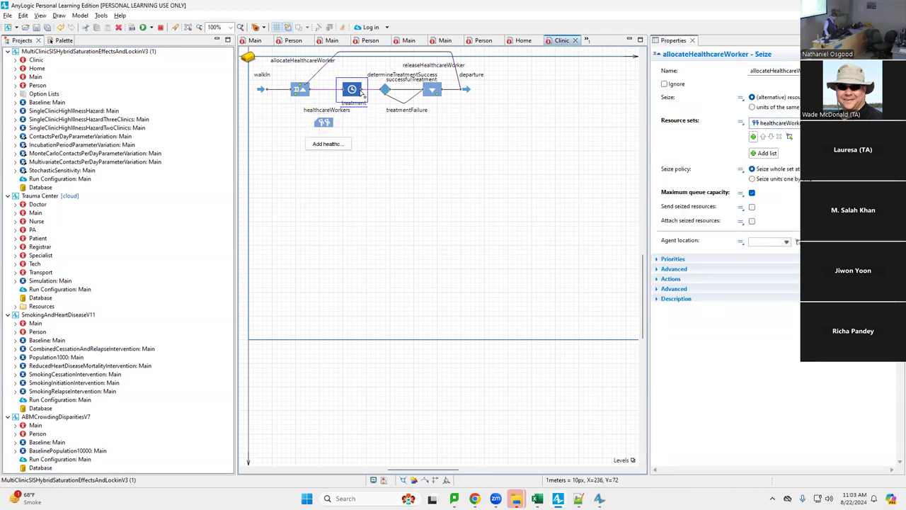
left_click(308, 108)
left_click(308, 92)
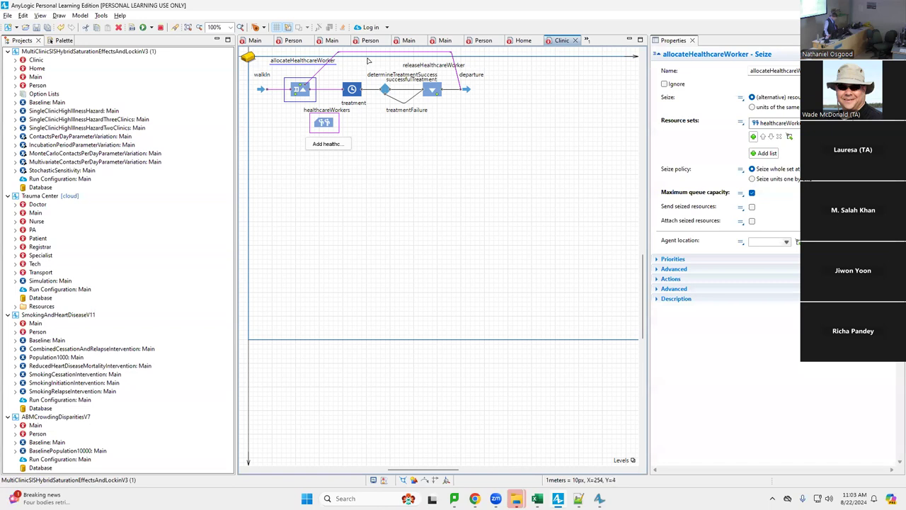
left_click(322, 69)
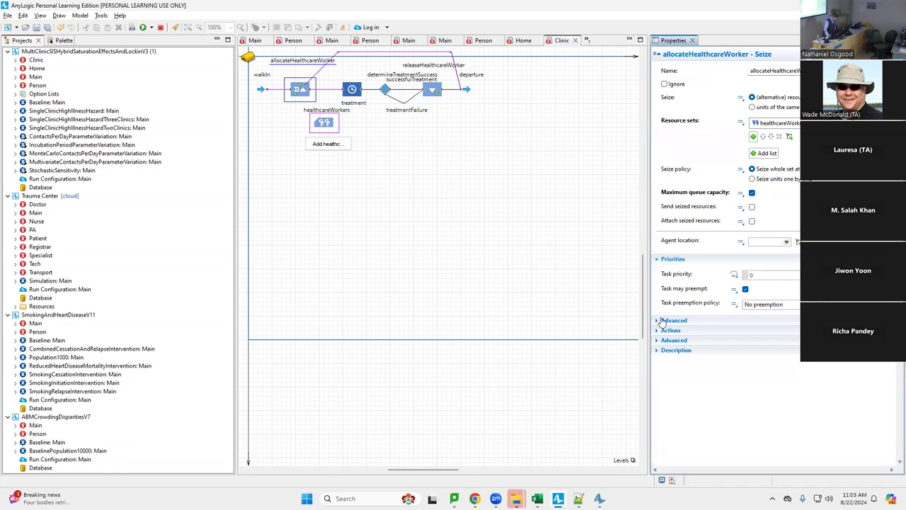
left_click(655, 323)
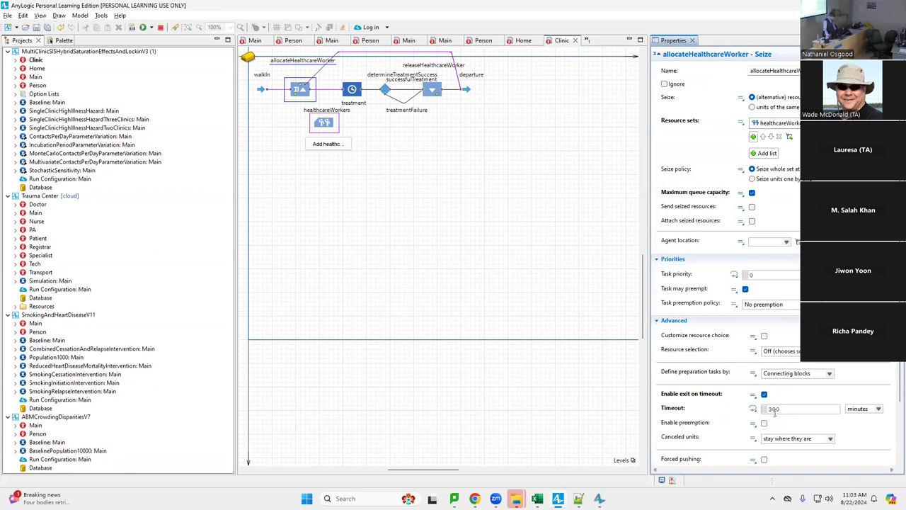
left_click_drag(792, 411, 752, 409)
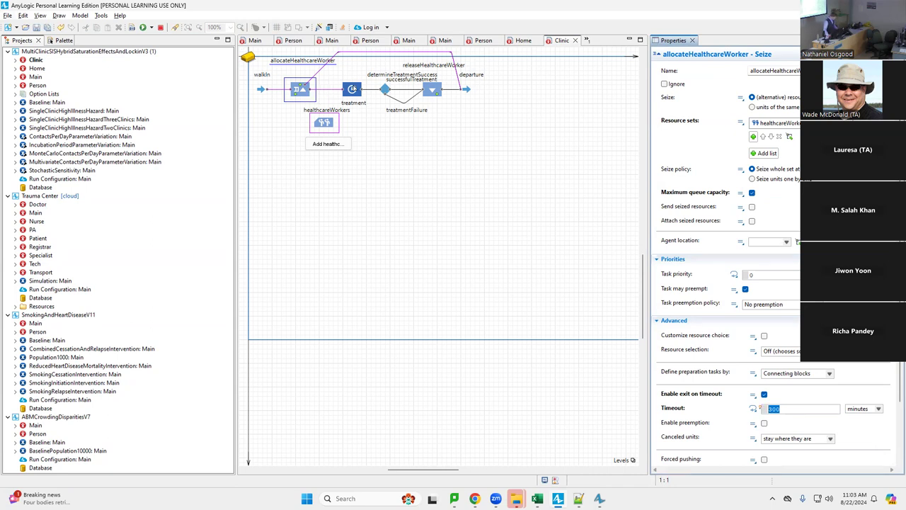
left_click(352, 90)
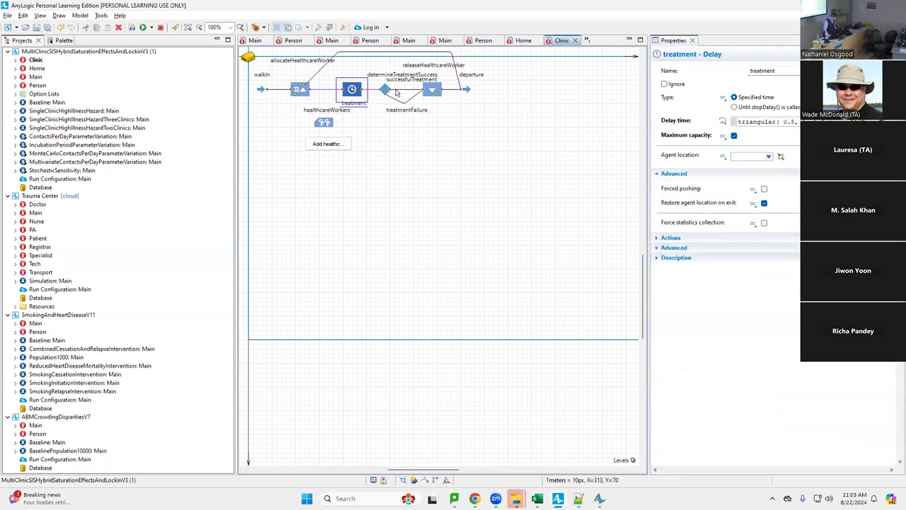
left_click(397, 93)
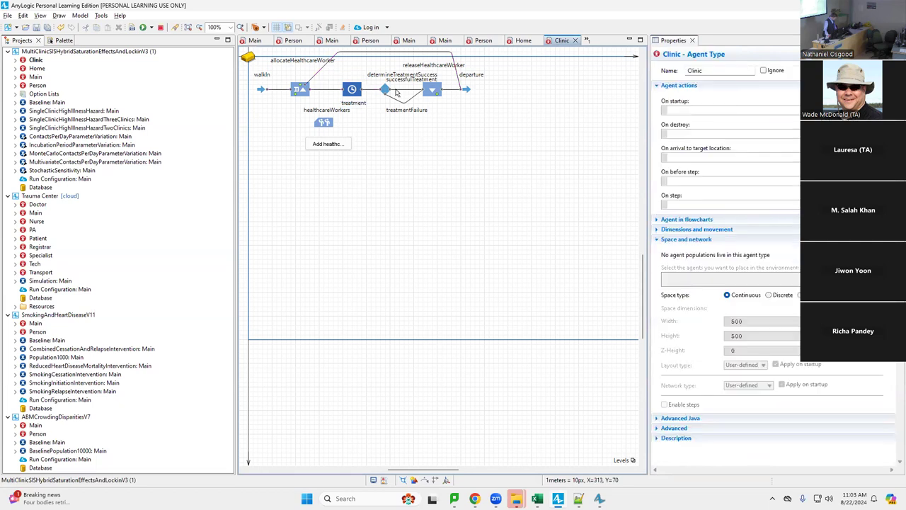
left_click(400, 85)
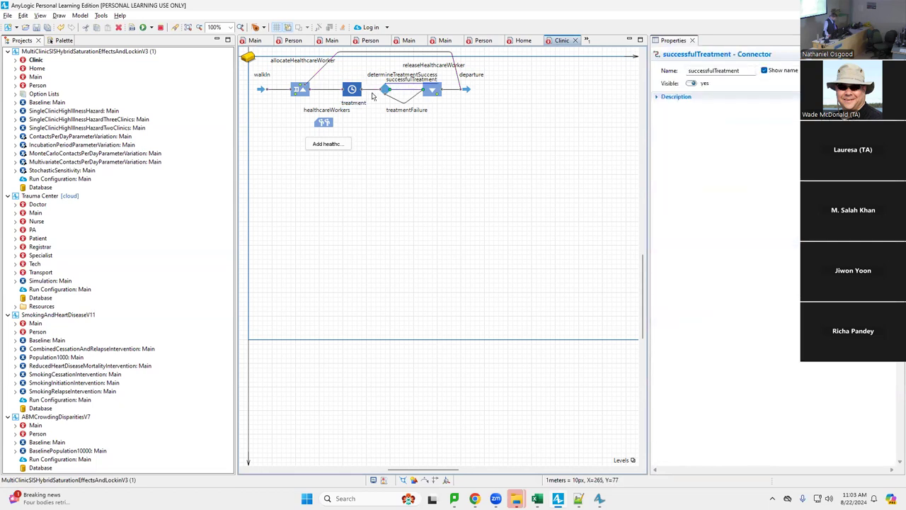
left_click(377, 93)
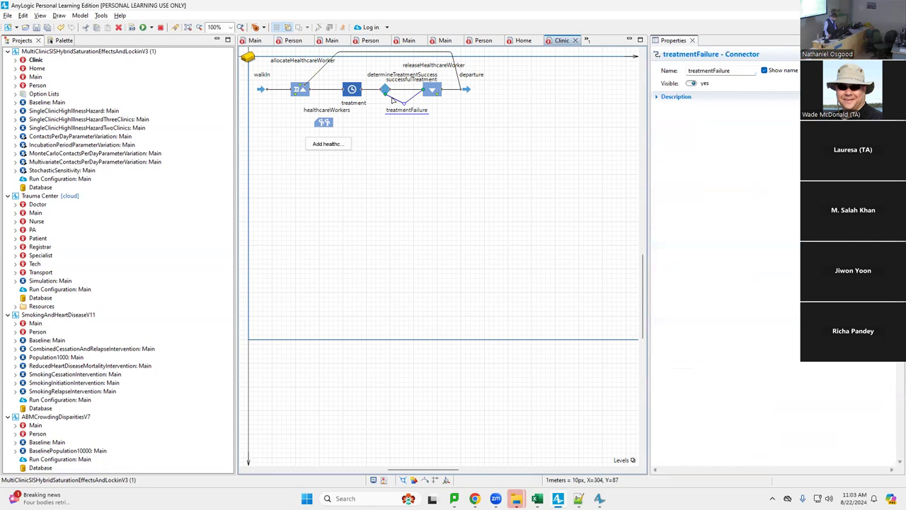
left_click(384, 89)
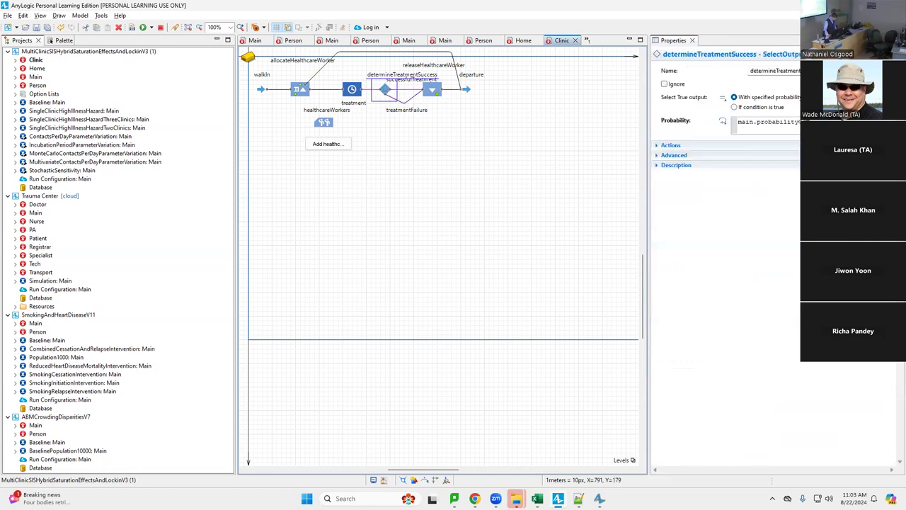
left_click(768, 122)
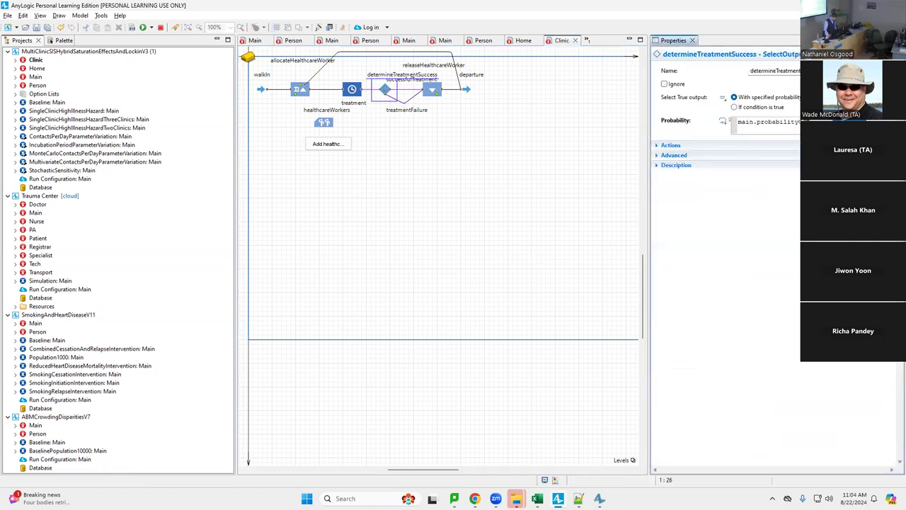
key("ctrl+a")
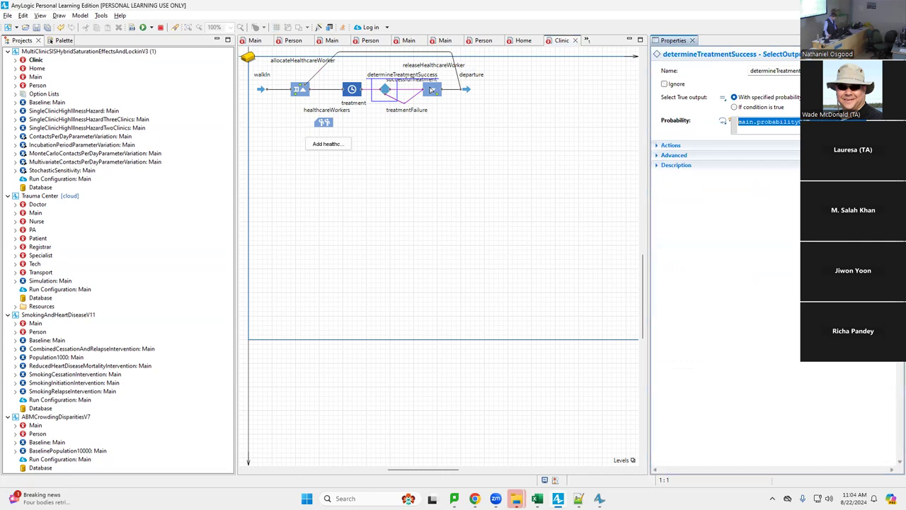
left_click(432, 89)
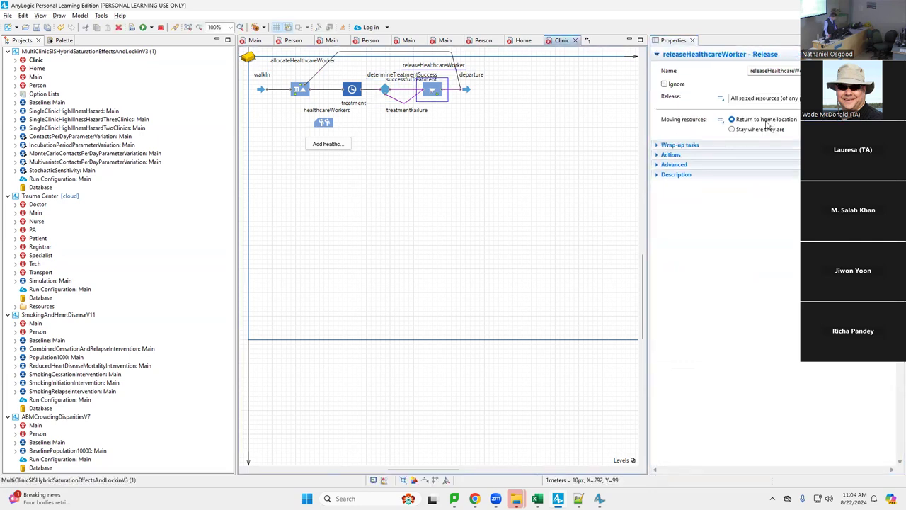
left_click(466, 90)
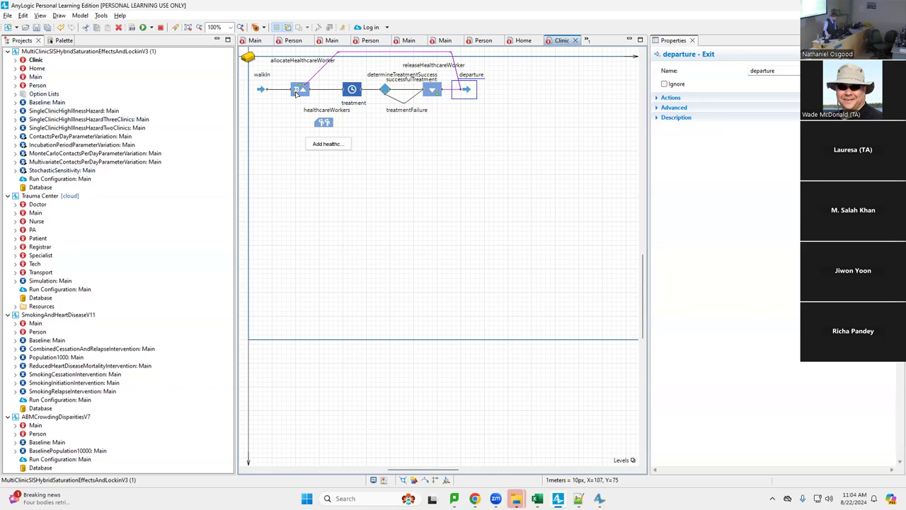
left_click(323, 124)
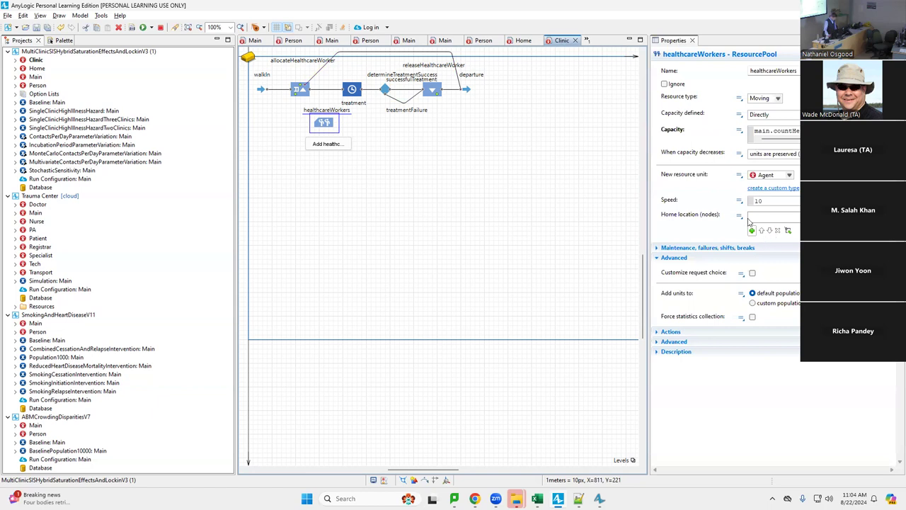
double_click(780, 133)
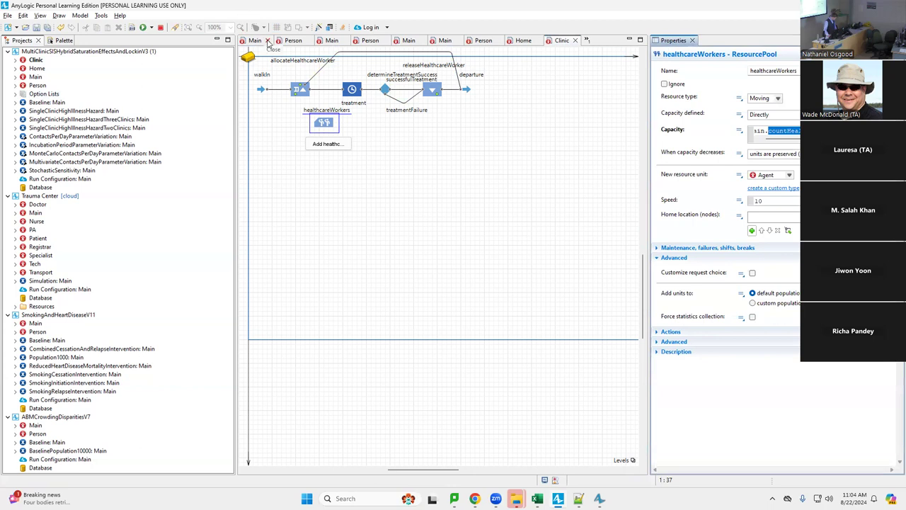
Close all other models, open Main, then return to the Clinic tab and view its agent type settings
right_click(61, 52)
left_click(92, 132)
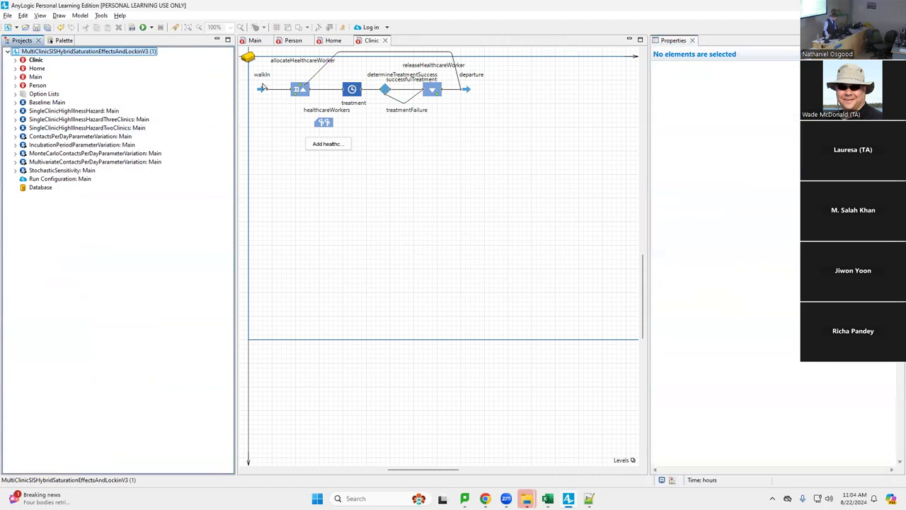
double_click(35, 77)
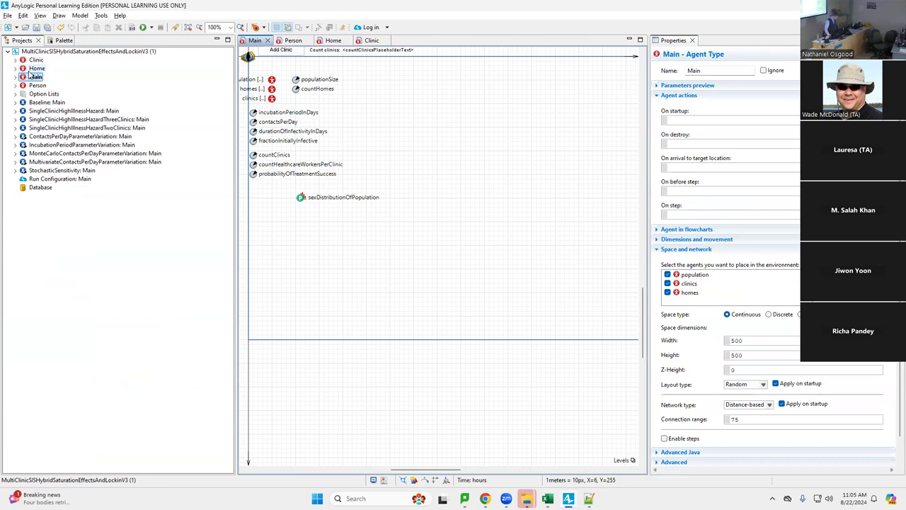
left_click(375, 44)
left_click(339, 97)
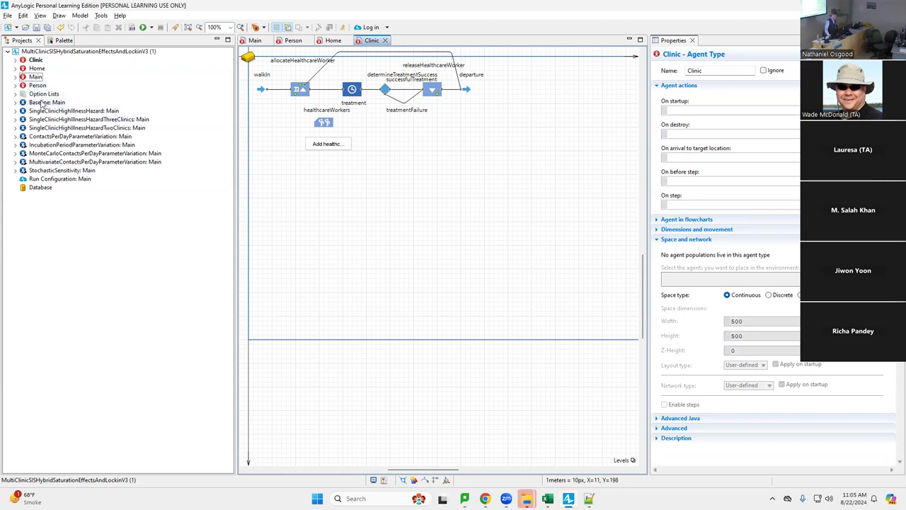
Launch the Baseline experiment, start the simulation, and speed it up to x100
right_click(41, 103)
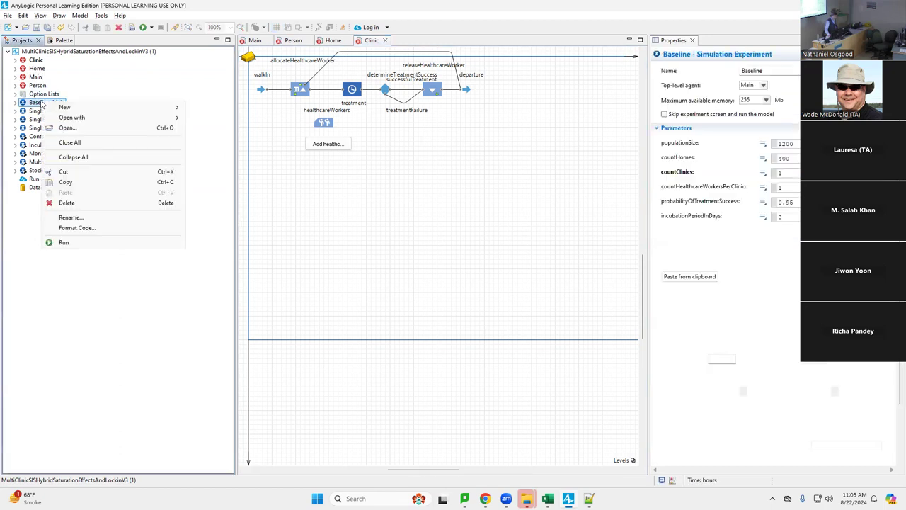
left_click(82, 243)
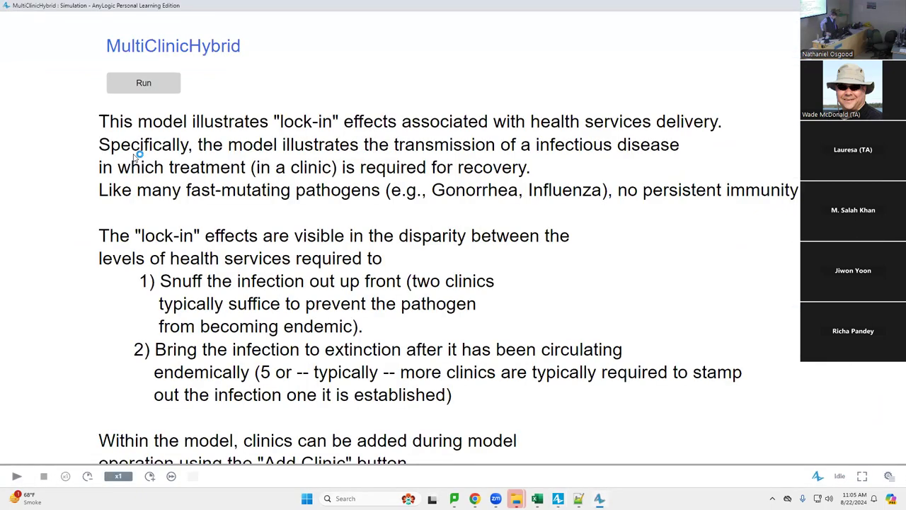
left_click(146, 86)
left_click_drag(538, 210, 622, 257)
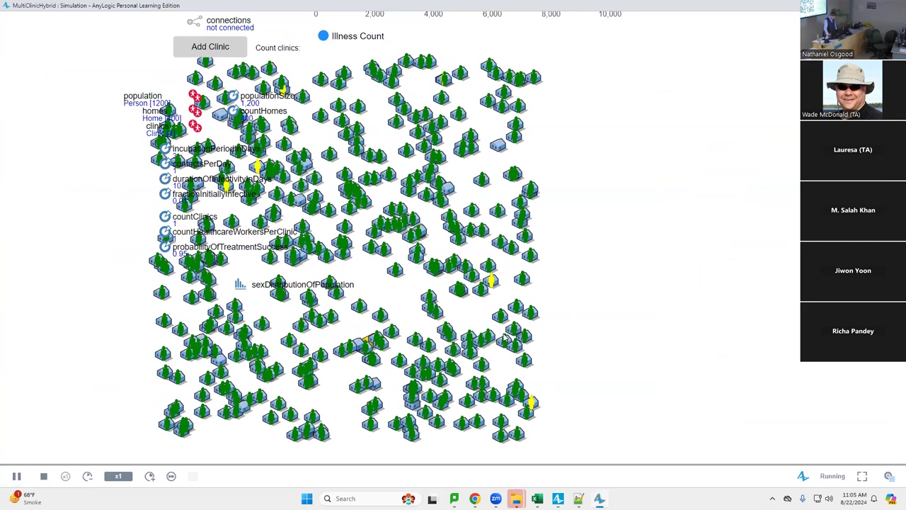
left_click(150, 476)
Check the Person statecharts and agent type settings in the editor, then return to the simulation
key("alt+Tab")
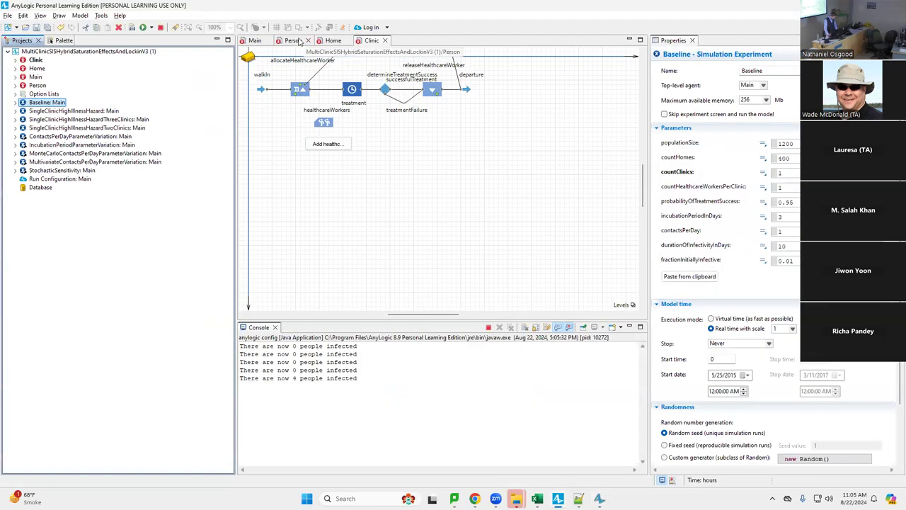
left_click(290, 40)
left_click(329, 128)
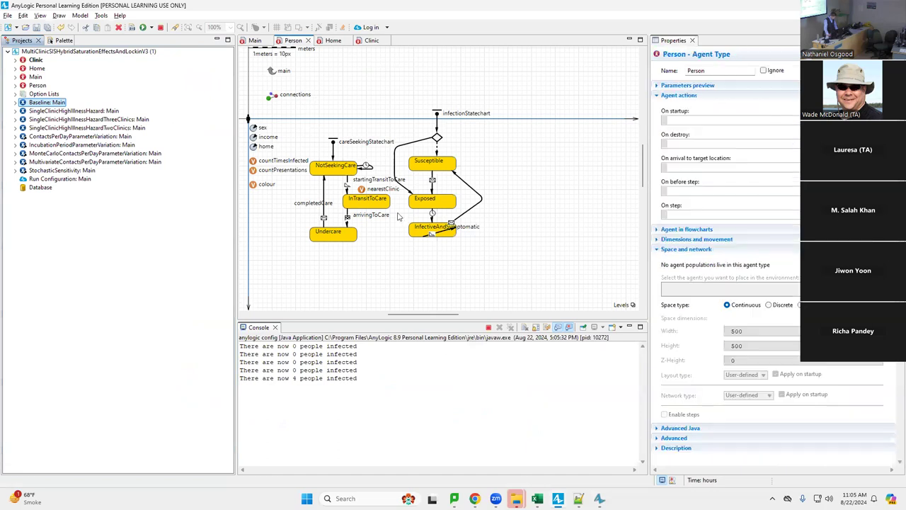
key("alt+Tab")
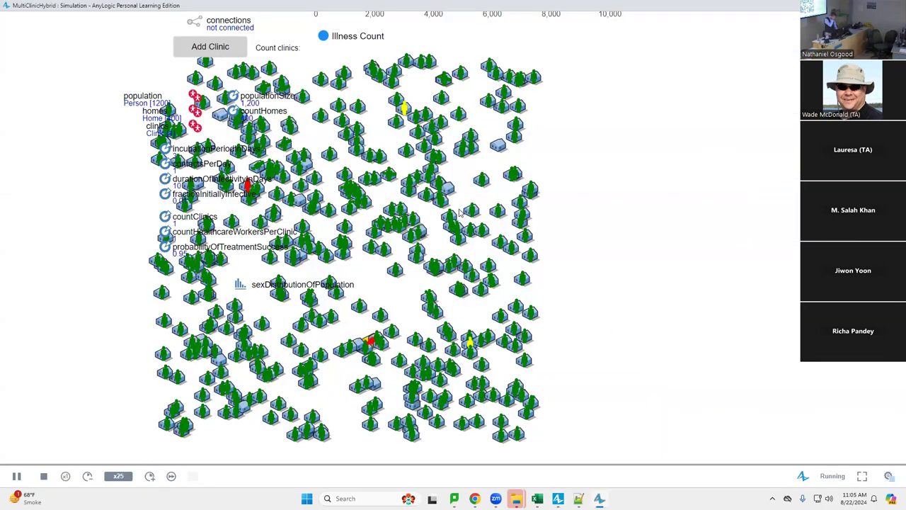
key("alt+Tab")
key("alt+Tab")
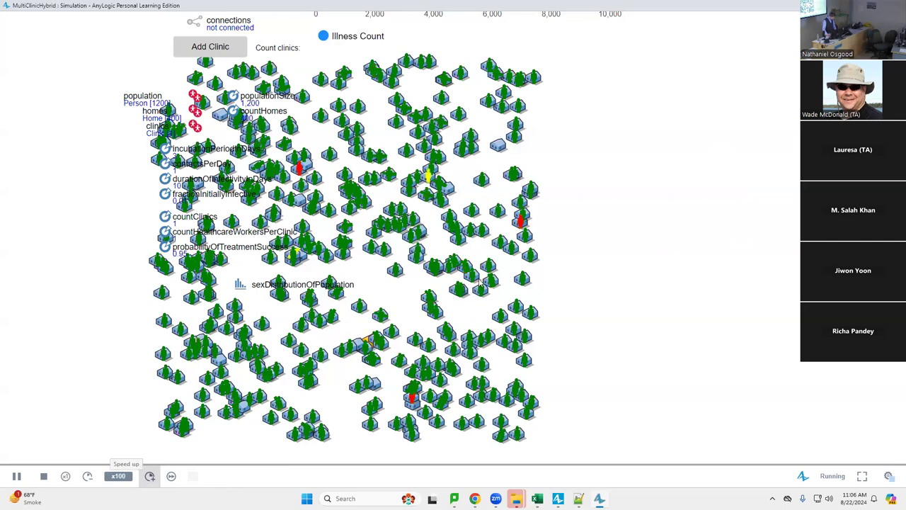
Pan the presentation across the Illness Count time plot, histogram and agent map
left_click_drag(600, 211, 647, 358)
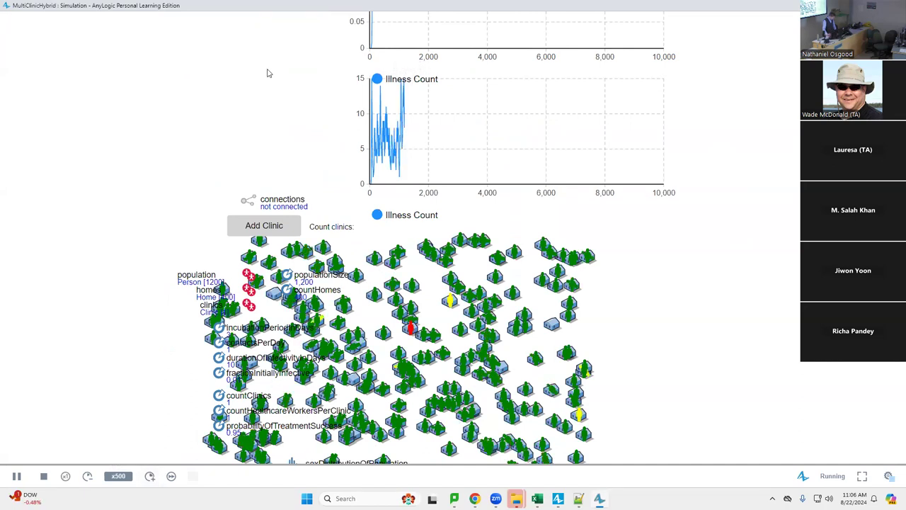
left_click_drag(267, 73, 292, 193)
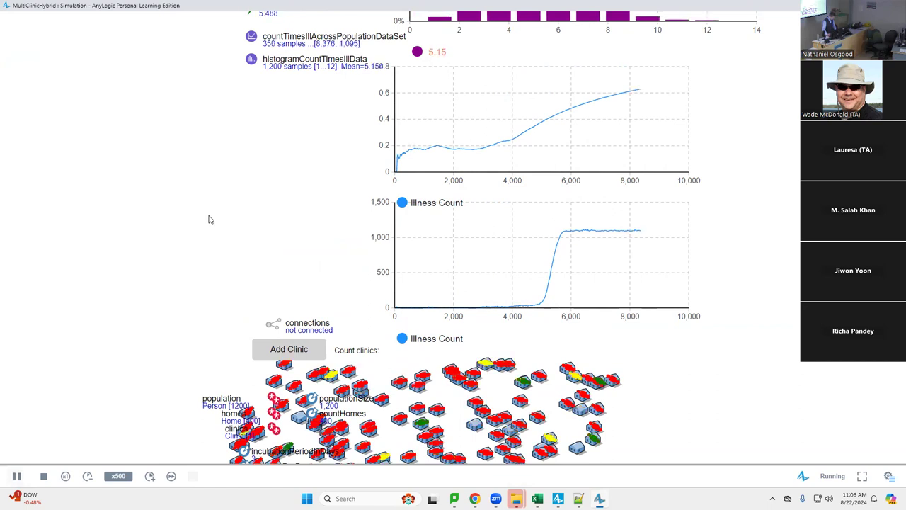
left_click_drag(209, 220, 251, 282)
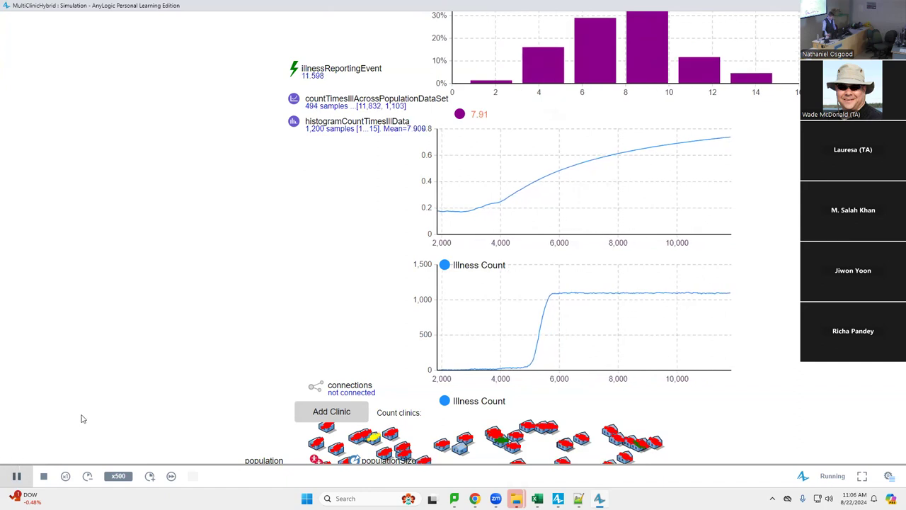
left_click_drag(279, 196, 230, 364)
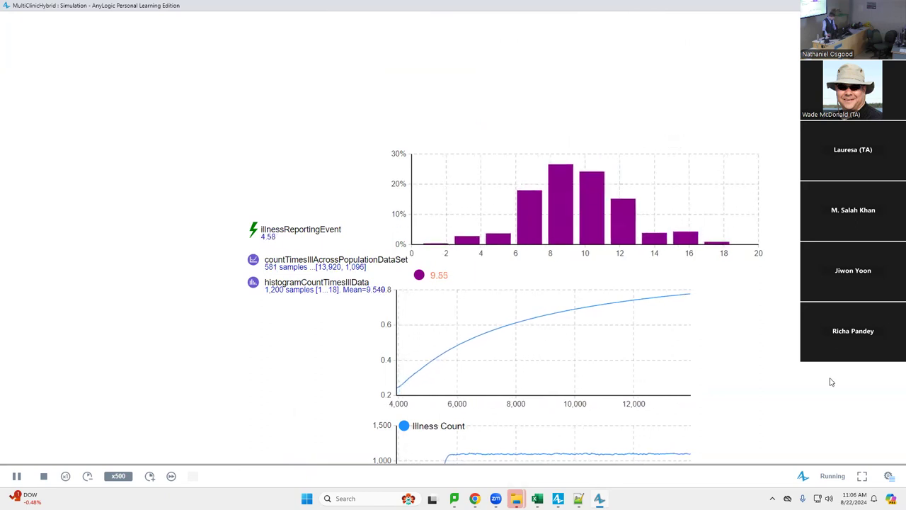
left_click_drag(832, 383, 792, 221)
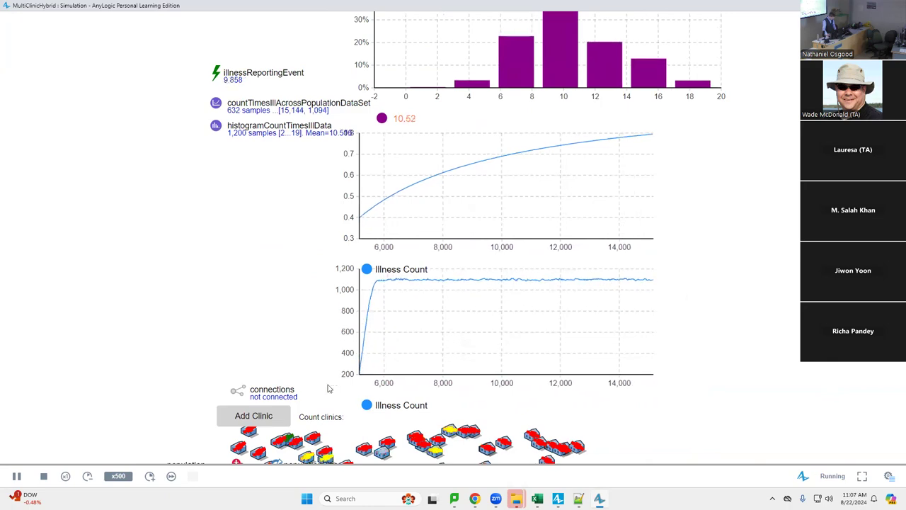
left_click_drag(374, 307, 371, 121)
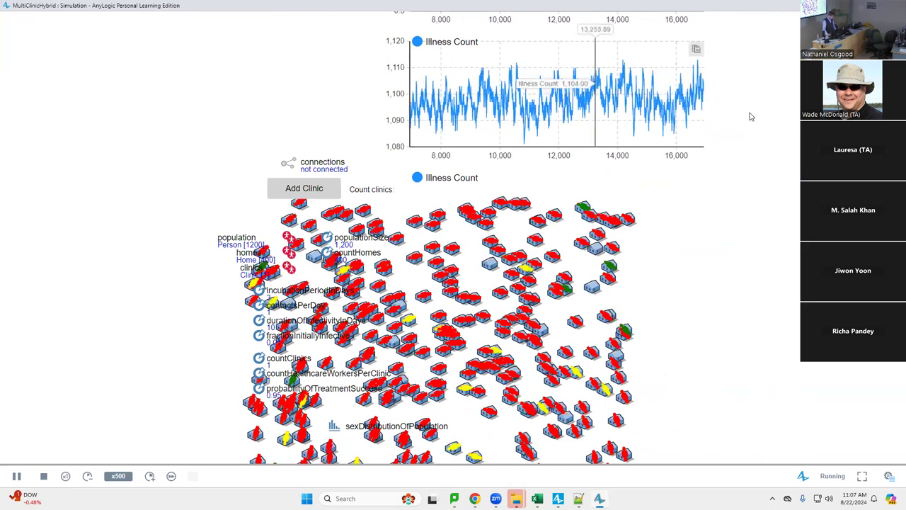
left_click_drag(765, 163, 744, 200)
Flip briefly to the editor and back, then recentre on the Illness Count chart near 1,100
key("alt+Tab")
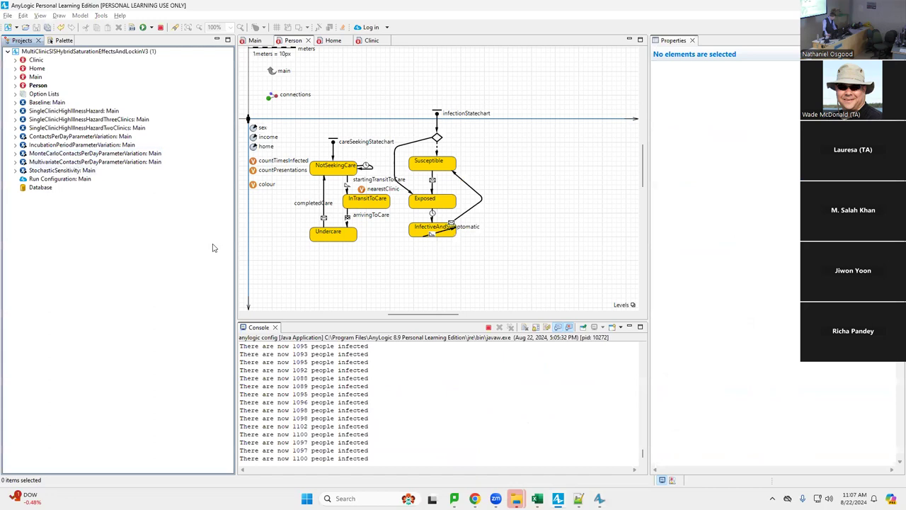
key("alt+Tab")
key("alt+Tab")
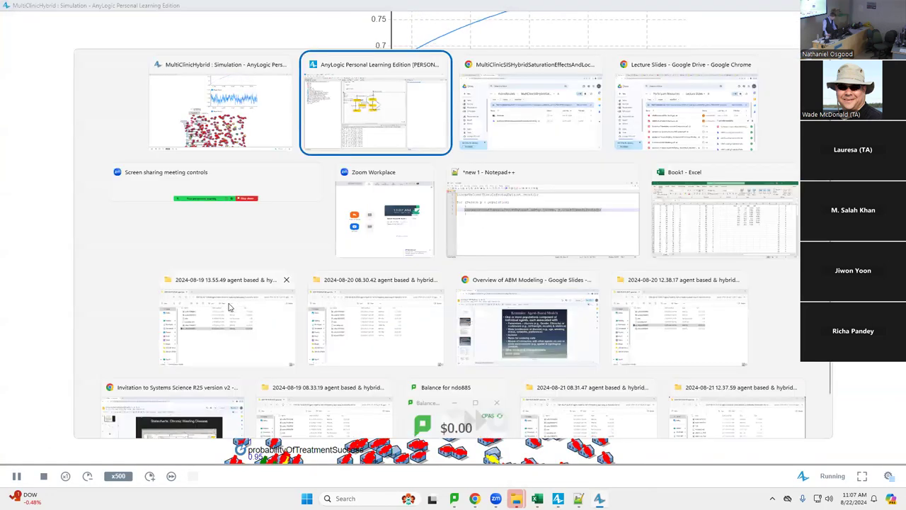
key("alt+Tab")
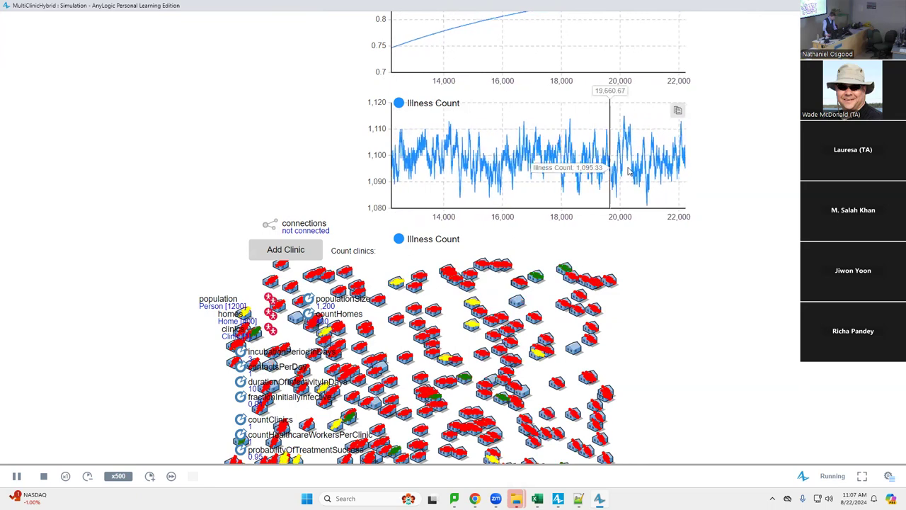
left_click_drag(752, 160, 741, 233)
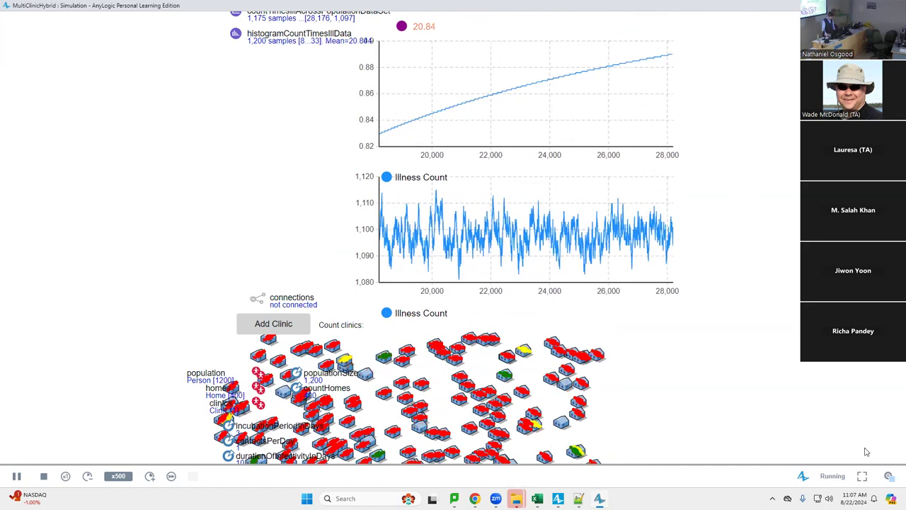
Show the developer console with run statistics
right_click(890, 477)
key("Escape")
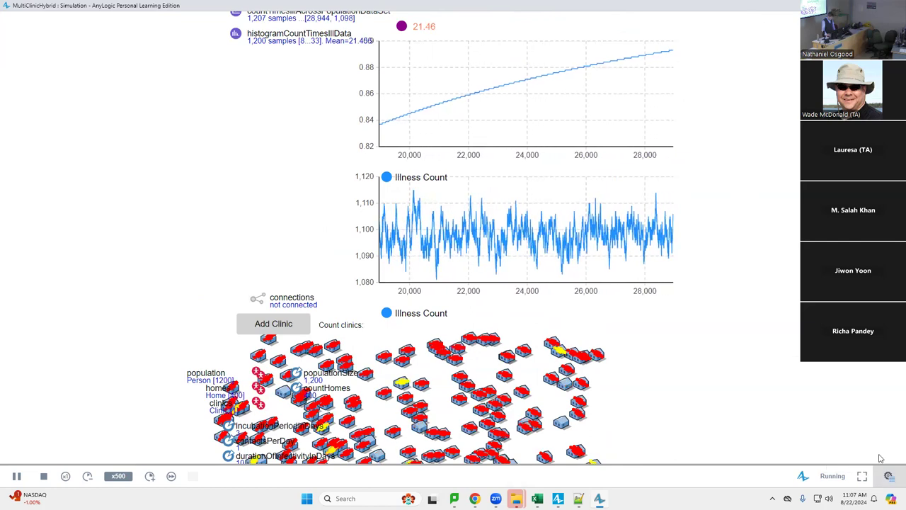
left_click(879, 479)
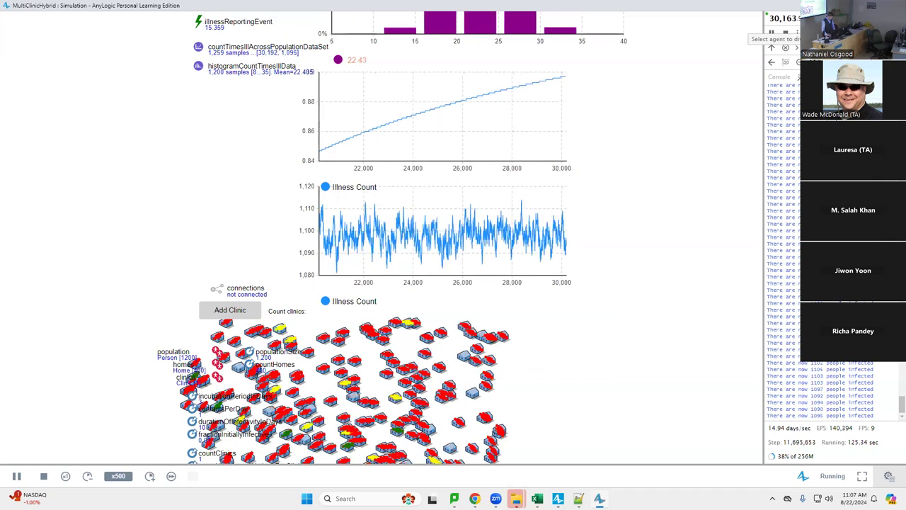
Open the clinics[0] flowchart in the simulation, then switch to the editor's Person diagram
left_click(407, 111)
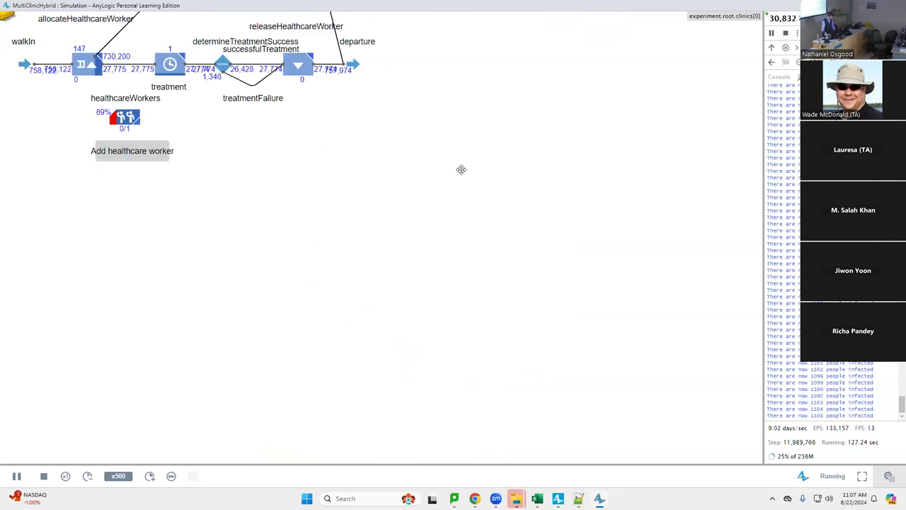
left_click_drag(557, 299, 611, 359)
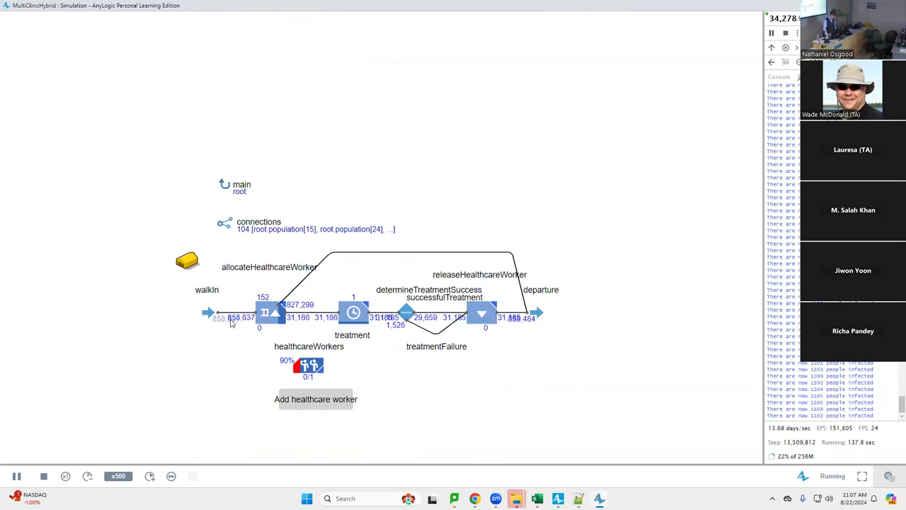
key("alt+Tab")
Inspect the NotSeekingCare state and the startingTransitToCare transition's guard condition
left_click(332, 166)
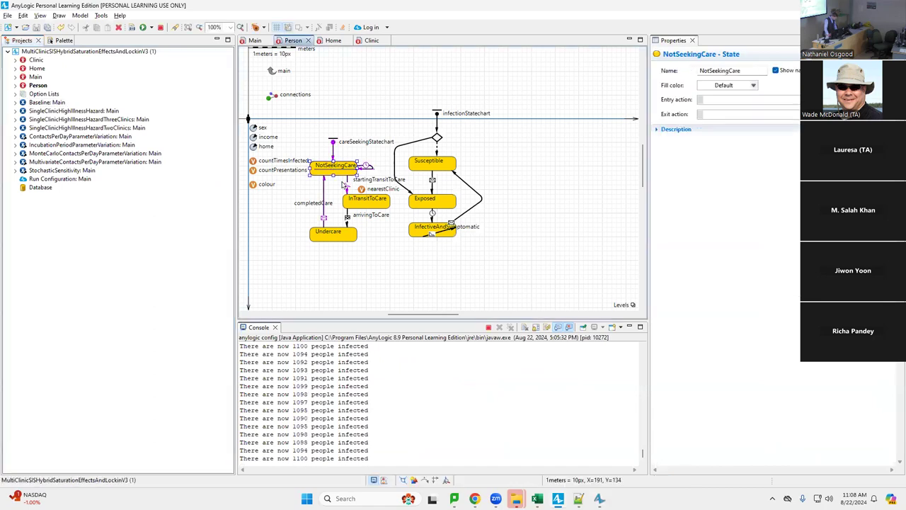
left_click(348, 183)
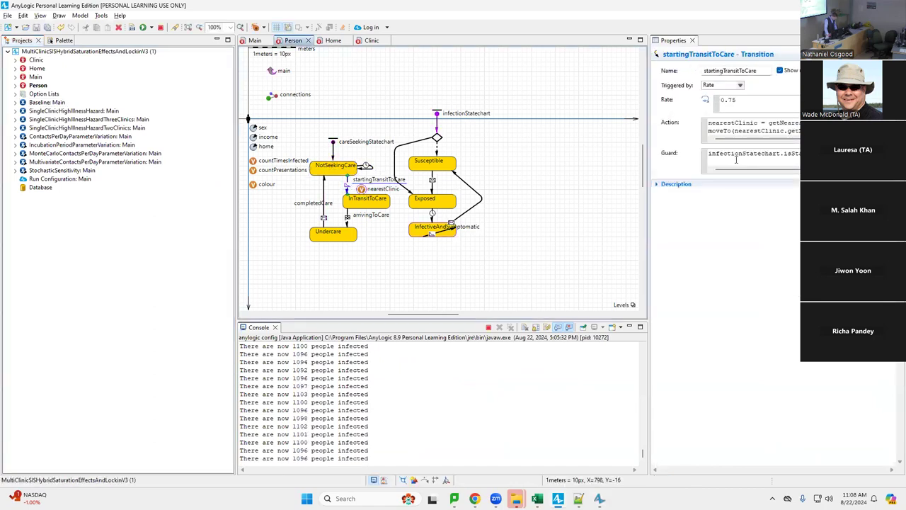
left_click_drag(753, 168, 795, 177)
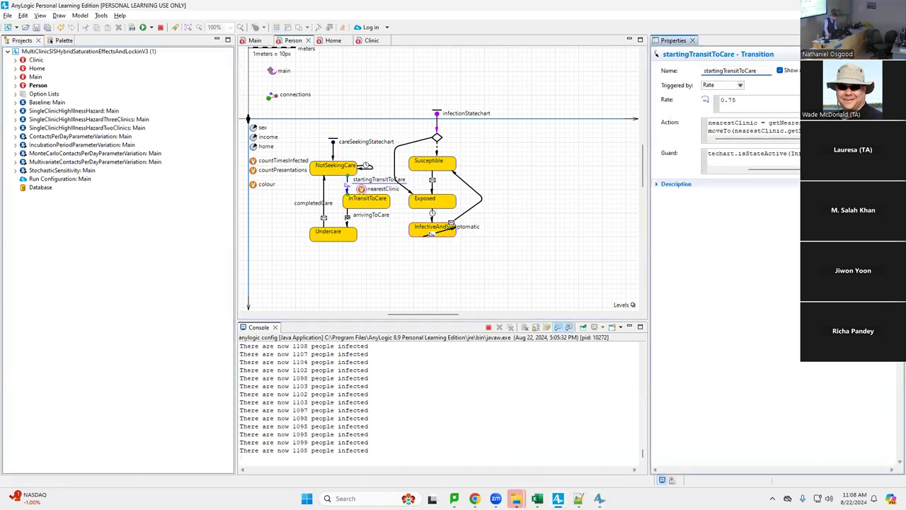
left_click(798, 154)
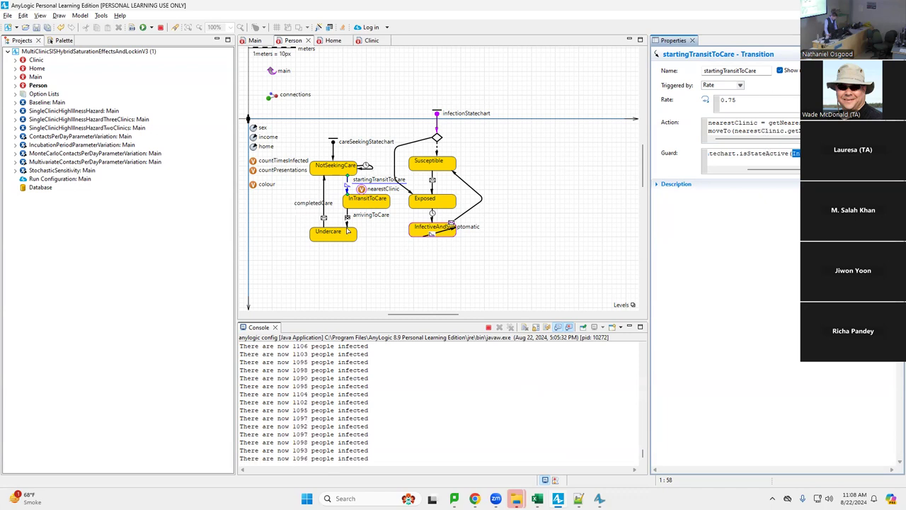
Inspect the Undercare state and the arrivingToCare action code, then return to the simulation
left_click(341, 240)
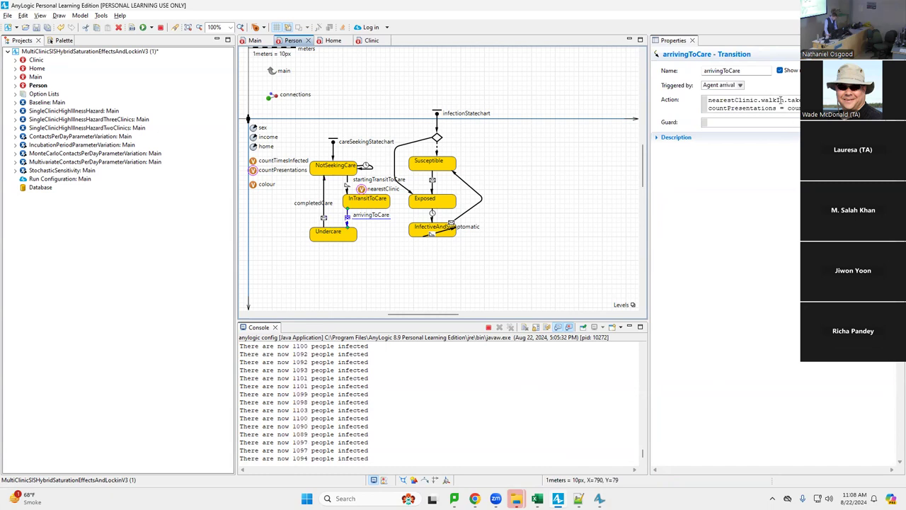
left_click(781, 100)
key("alt+Tab")
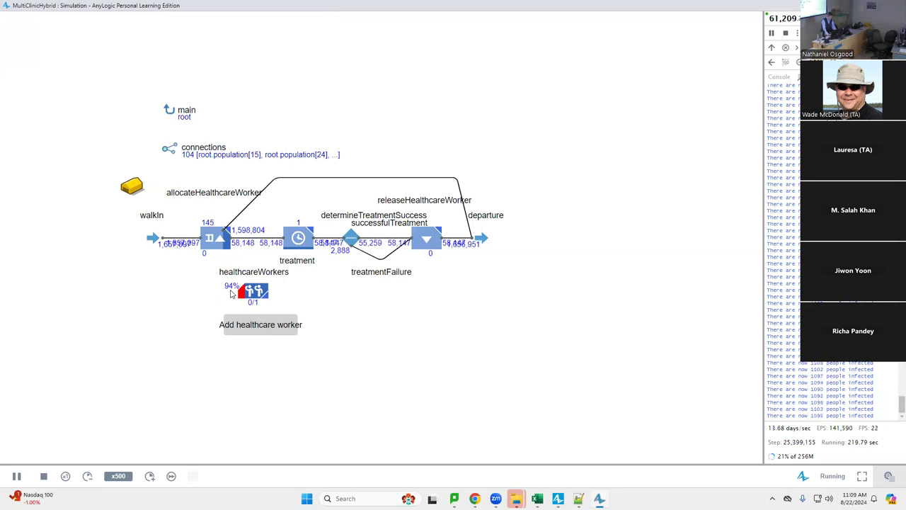
key("alt+Tab")
key("alt+Tab")
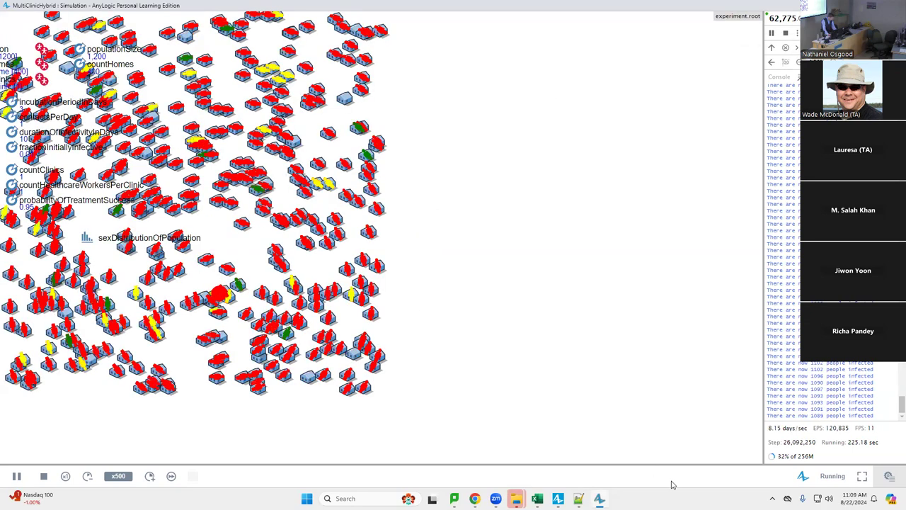
left_click_drag(288, 177, 398, 174)
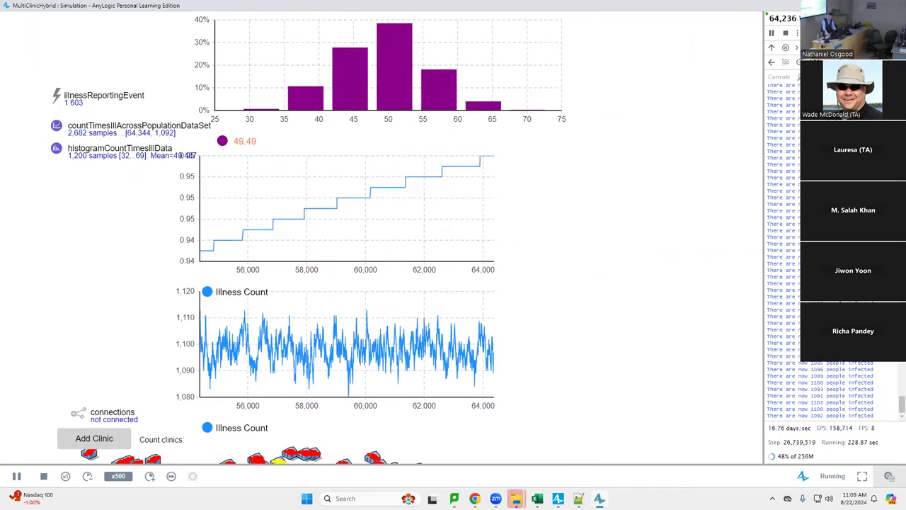
mouse_move(464, 236)
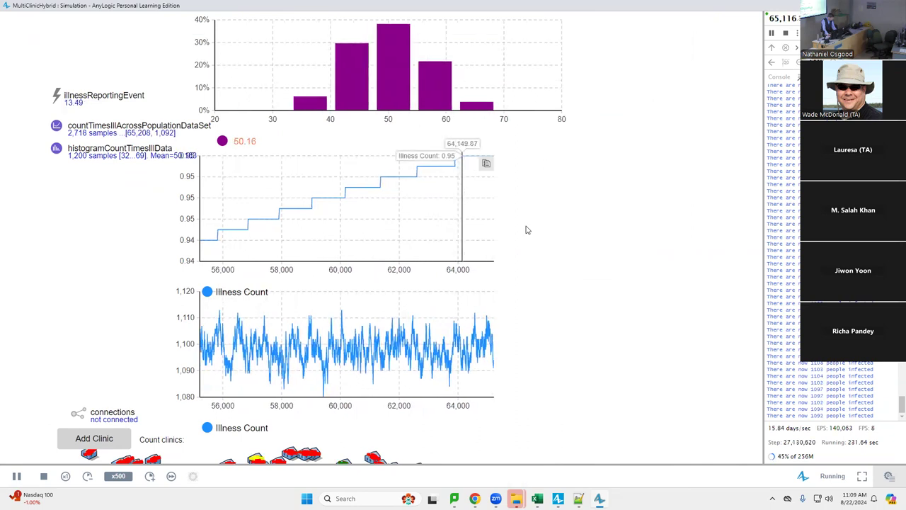
left_click_drag(359, 158, 566, 304)
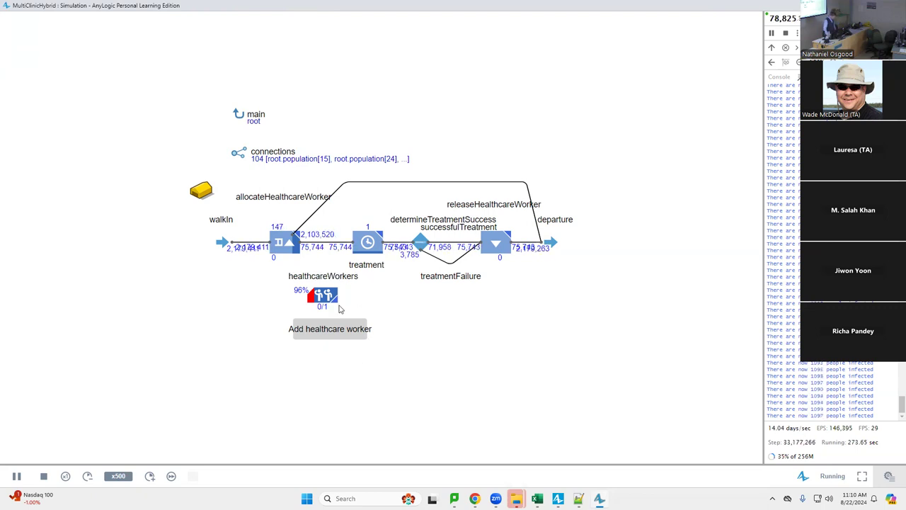
Add a third healthcare worker to the clinic and return to the main view
left_click(335, 334)
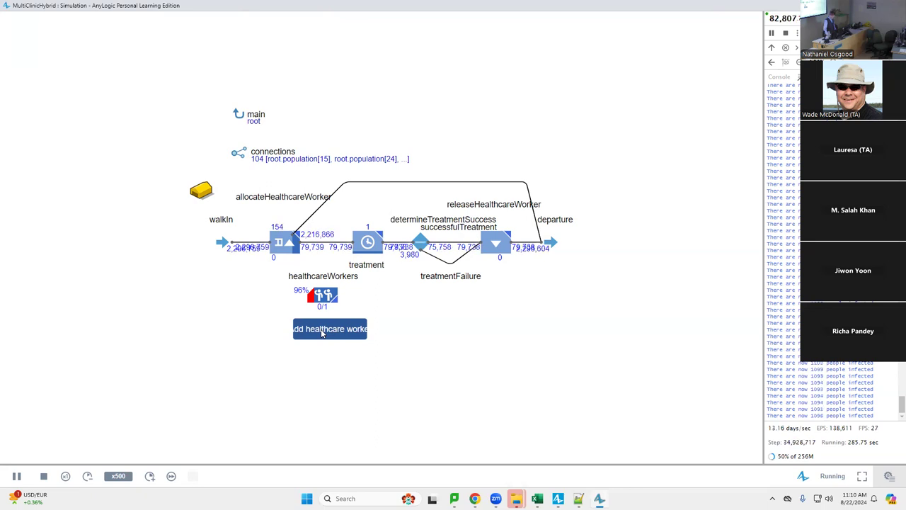
left_click(322, 331)
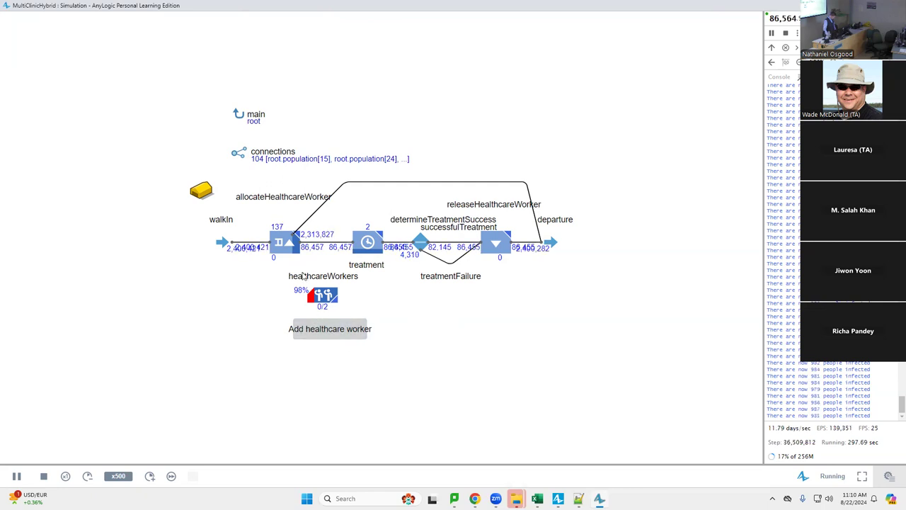
left_click(329, 327)
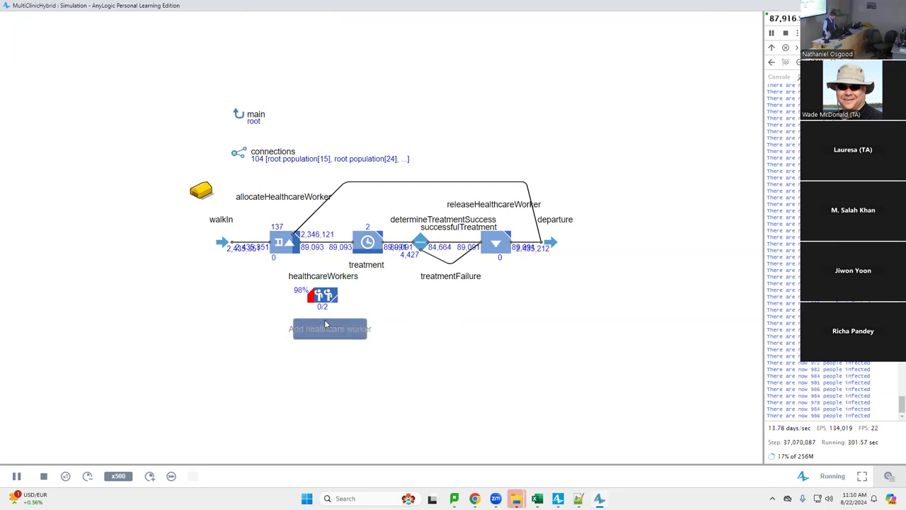
left_click(325, 324)
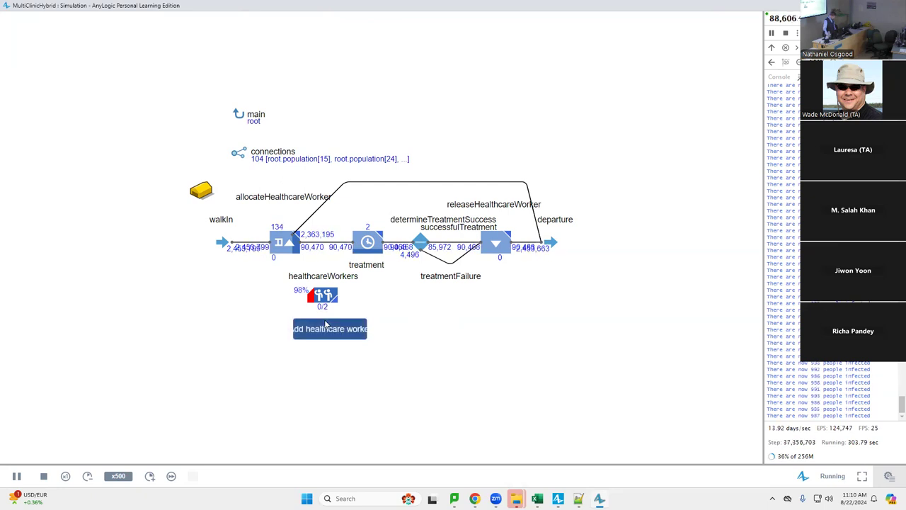
left_click(326, 324)
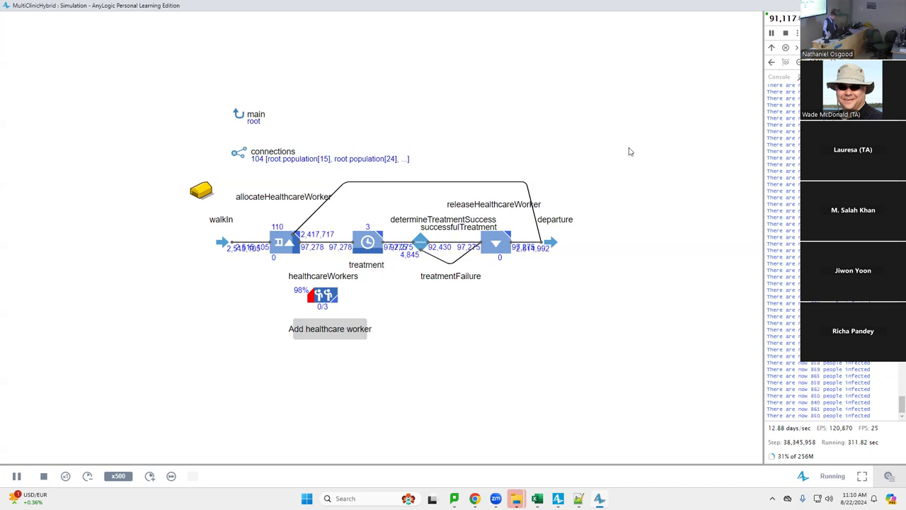
left_click(772, 47)
Pan to the Illness Count charts and add a second clinic to the running model
scroll(722, 432, "up", 5)
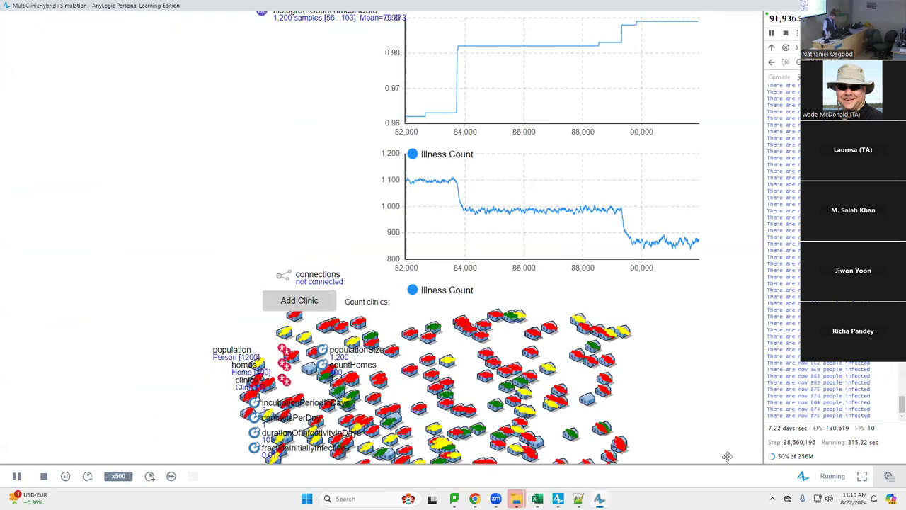
left_click_drag(721, 430, 696, 484)
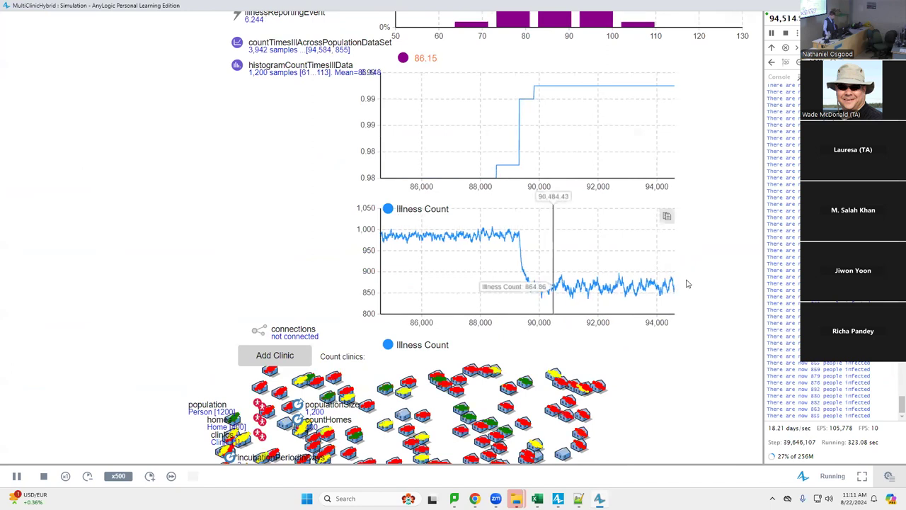
left_click_drag(354, 290, 349, 363)
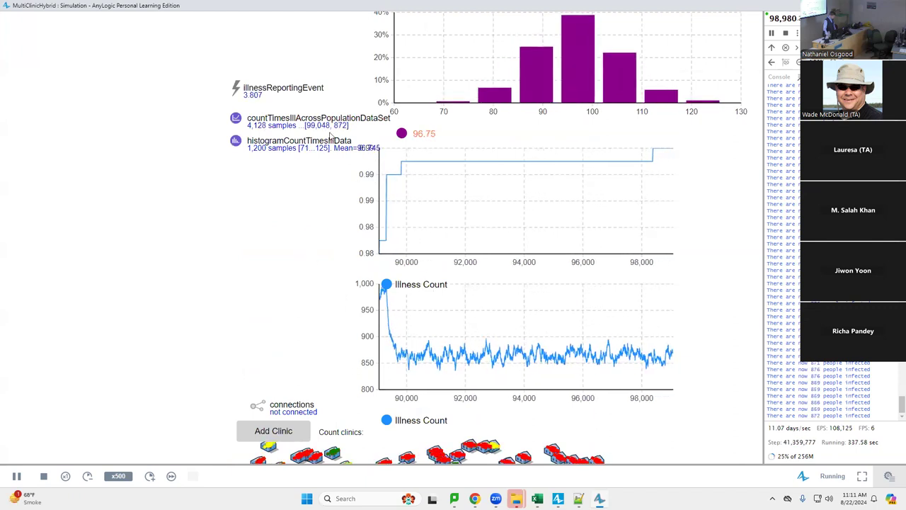
left_click_drag(309, 258, 363, 65)
left_click(327, 239)
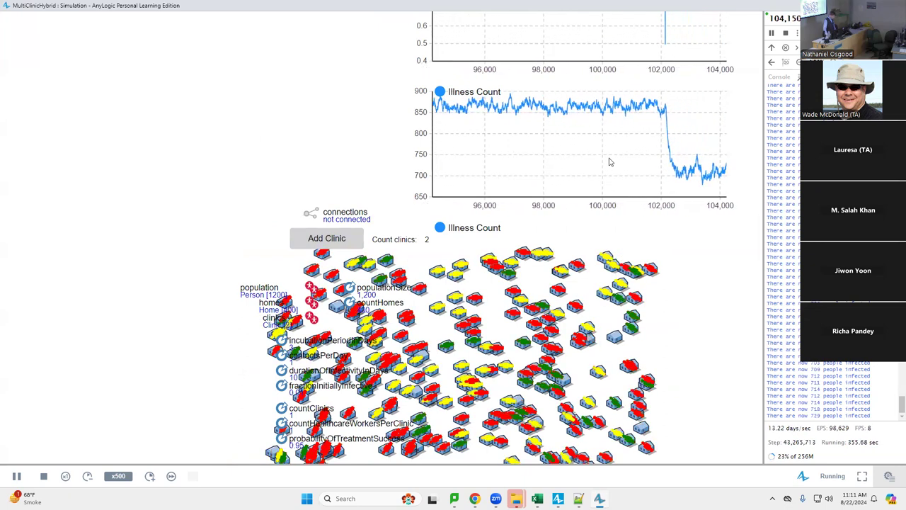
Read the Illness Count values around time 101,960 and bring the histogram into view
left_click(519, 138)
left_click(649, 138)
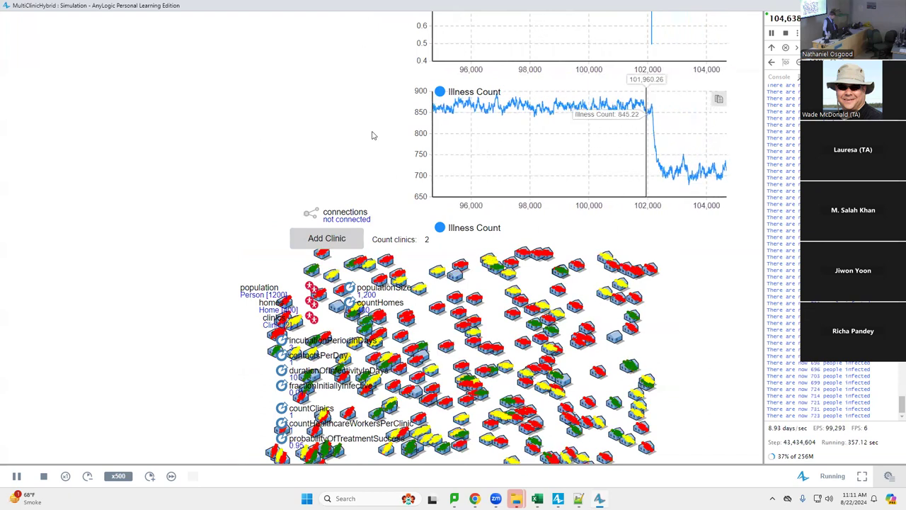
left_click_drag(360, 178, 302, 340)
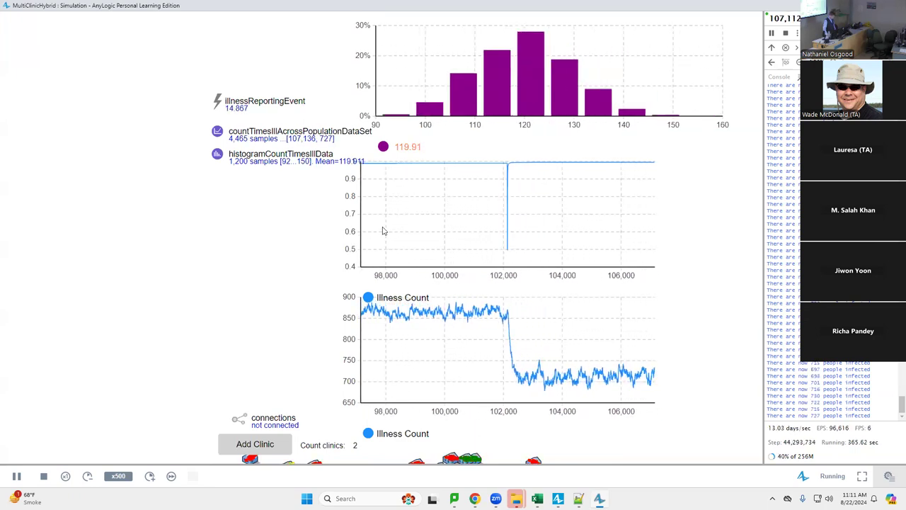
mouse_move(382, 231)
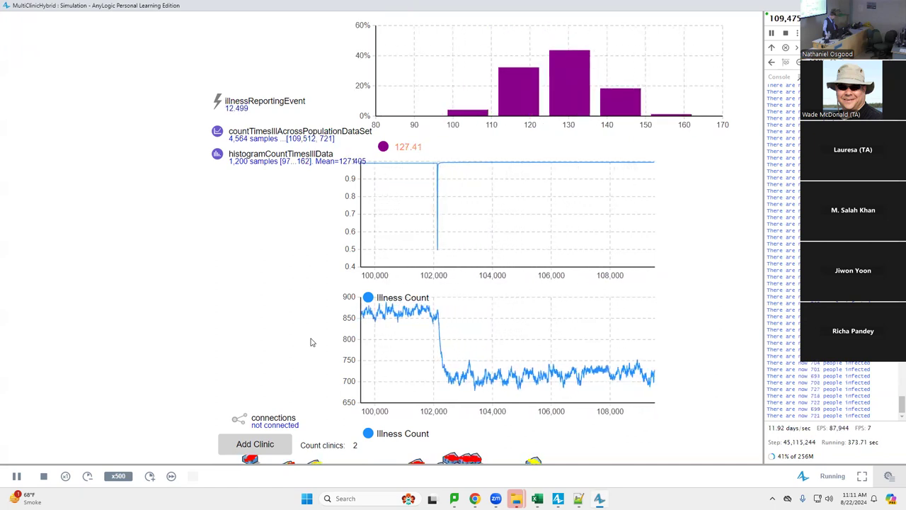
Add a third clinic, run in virtual time, and close the simulation window
left_click(262, 443)
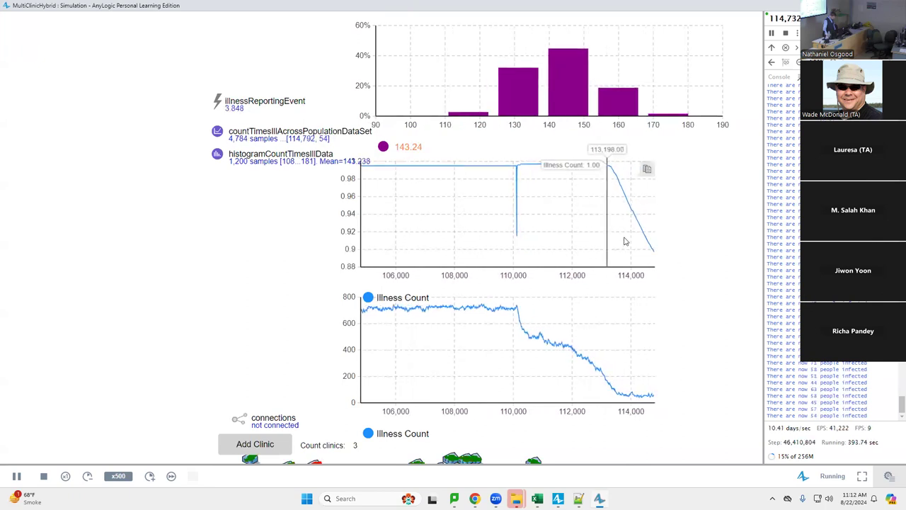
left_click(171, 476)
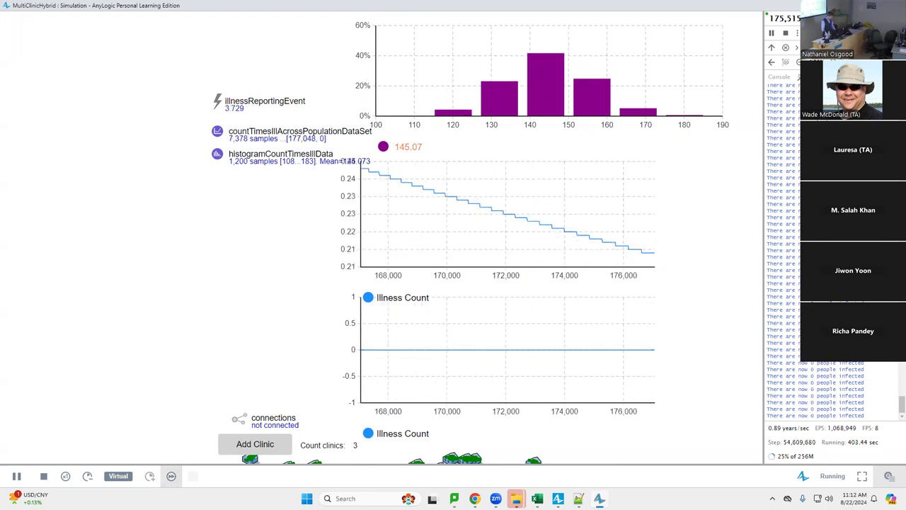
key("alt+F4")
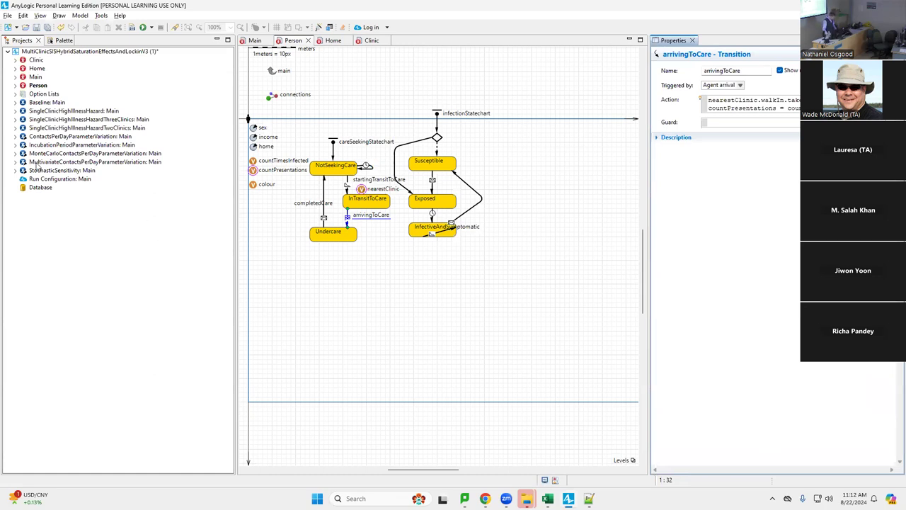
Relaunch the Baseline: Main experiment from the Projects tree
left_click(43, 103)
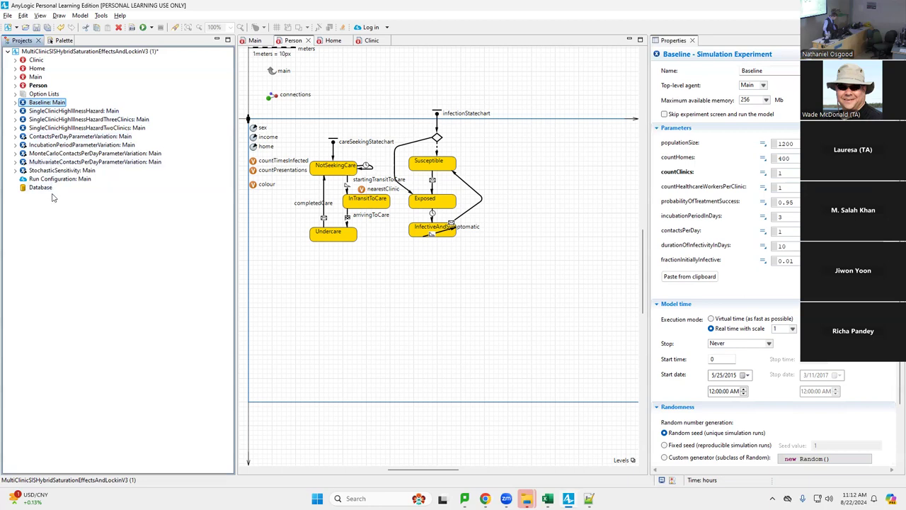
right_click(45, 104)
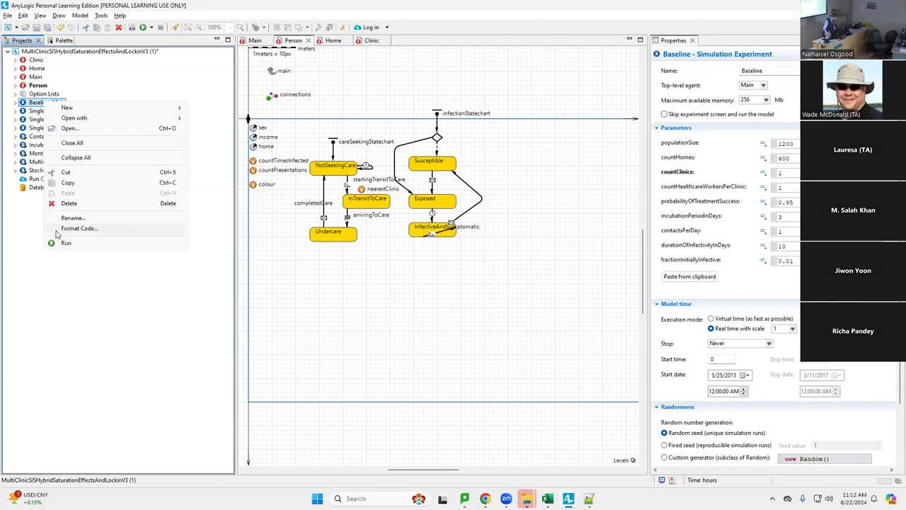
left_click(67, 244)
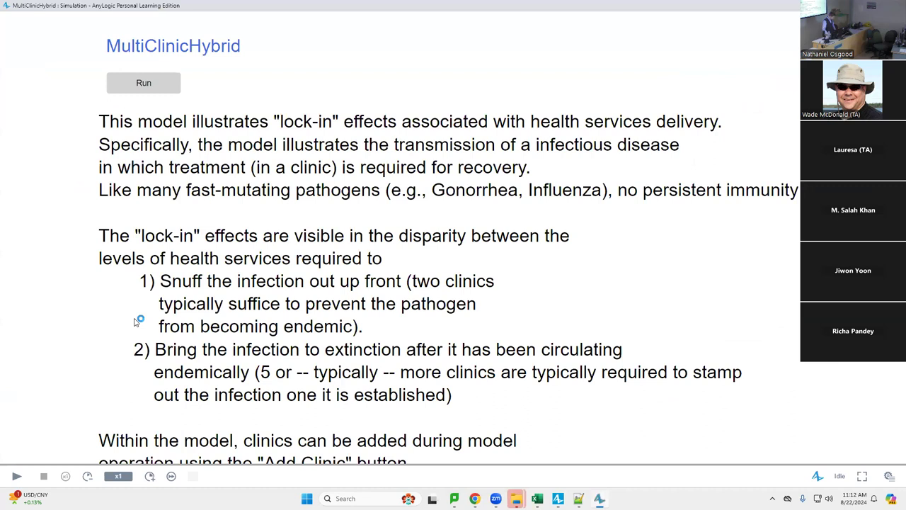
left_click(150, 80)
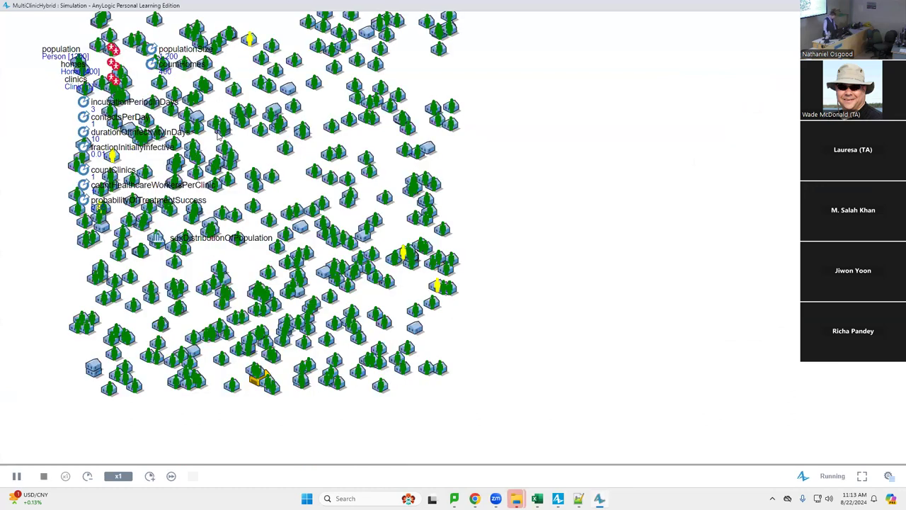
left_click(171, 476)
left_click_drag(569, 106, 594, 384)
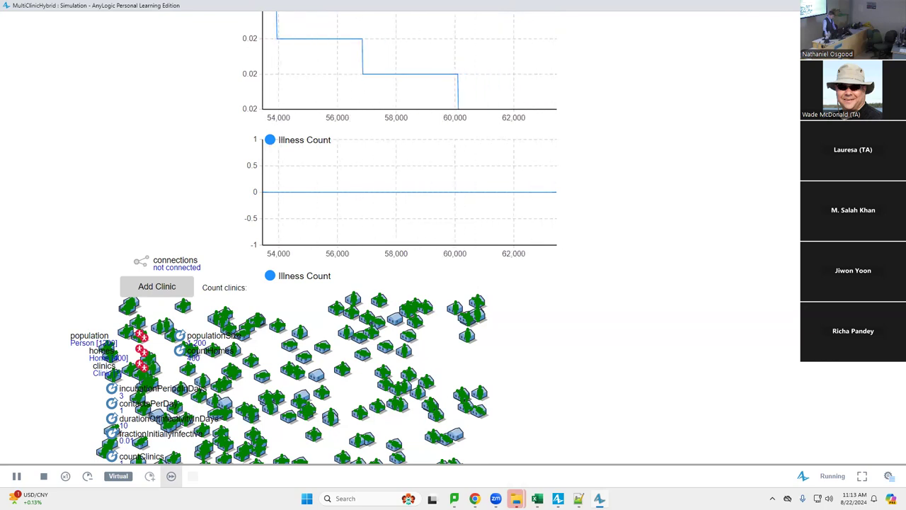
key("alt+F4")
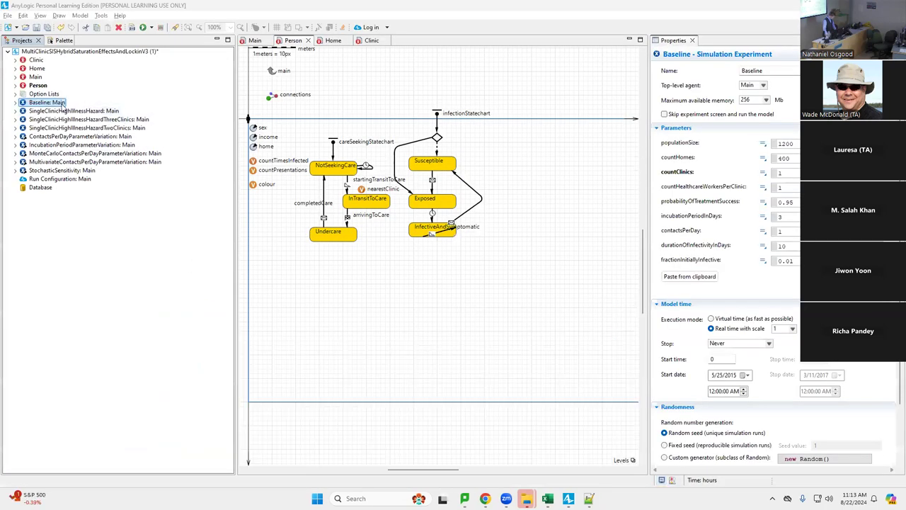
right_click(63, 105)
left_click(127, 247)
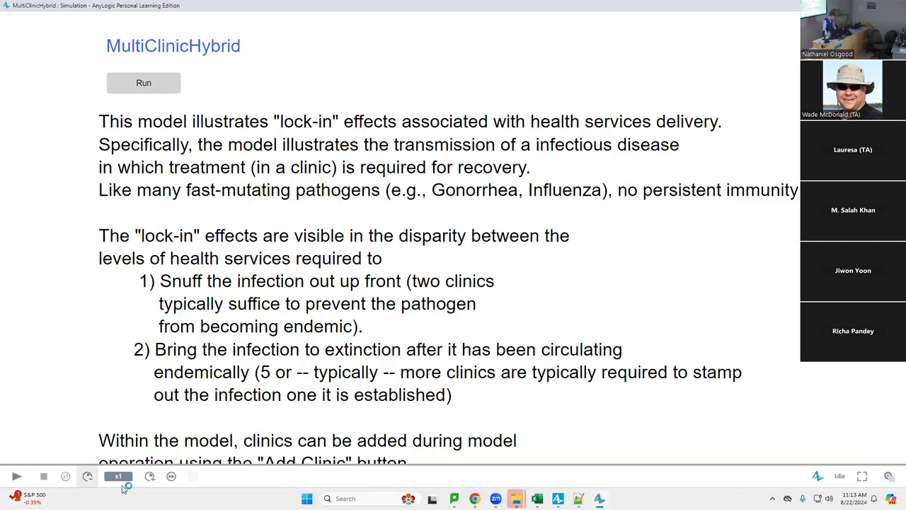
left_click(144, 83)
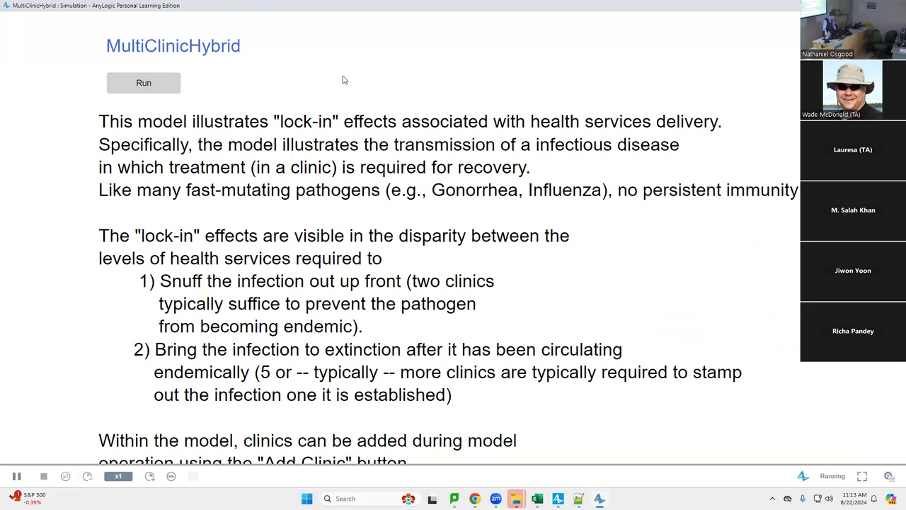
left_click(170, 476)
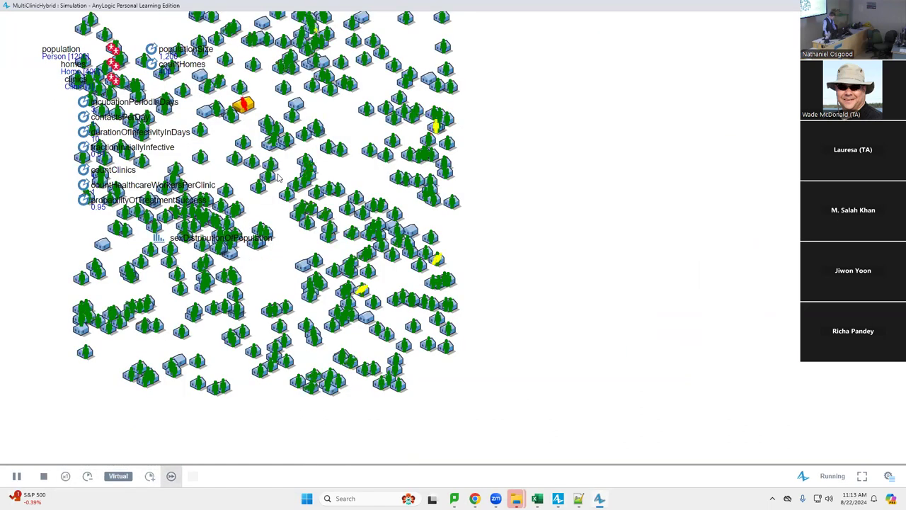
scroll(441, 447, "up", 5)
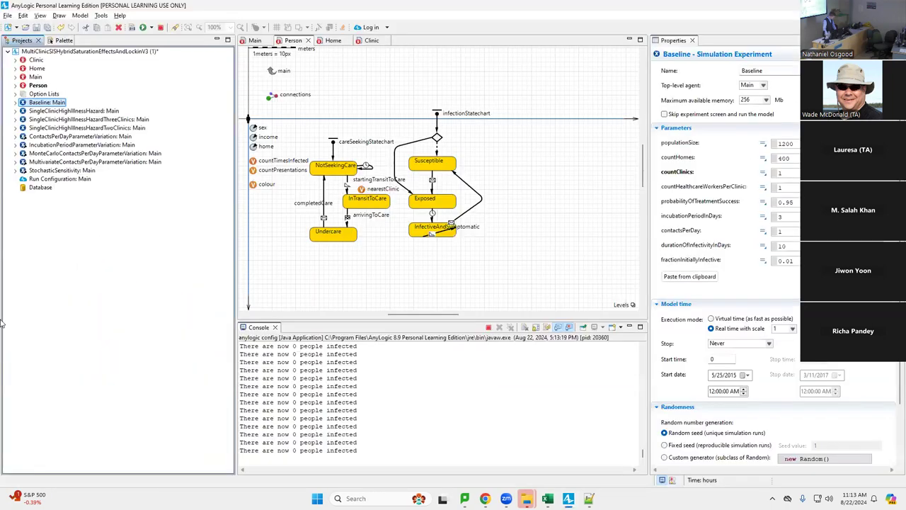
key("alt+F4")
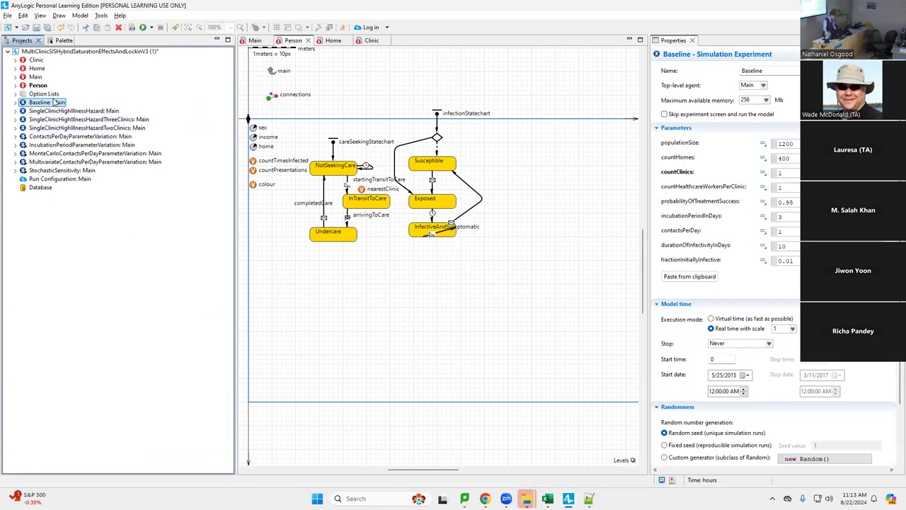
right_click(55, 102)
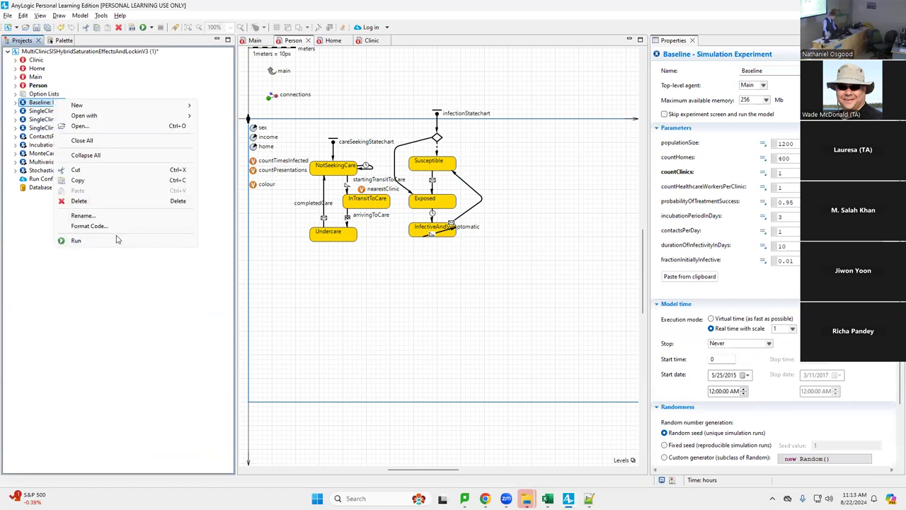
left_click(118, 240)
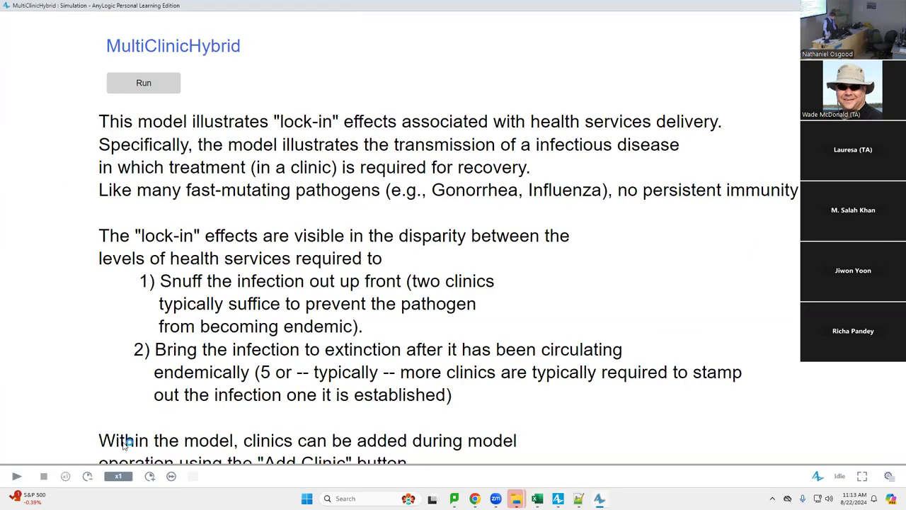
Start the model in virtual time and pan between the Illness Count chart and population map
left_click(119, 81)
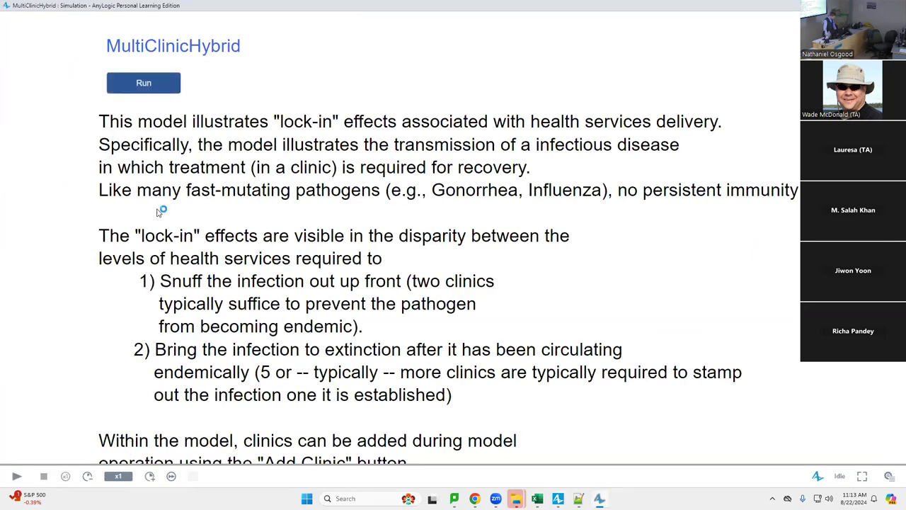
left_click(170, 476)
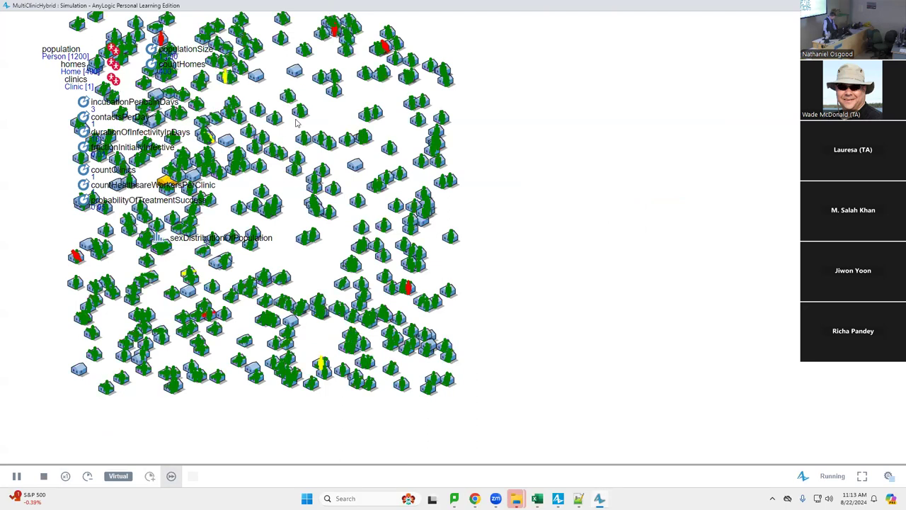
left_click_drag(300, 151, 271, 414)
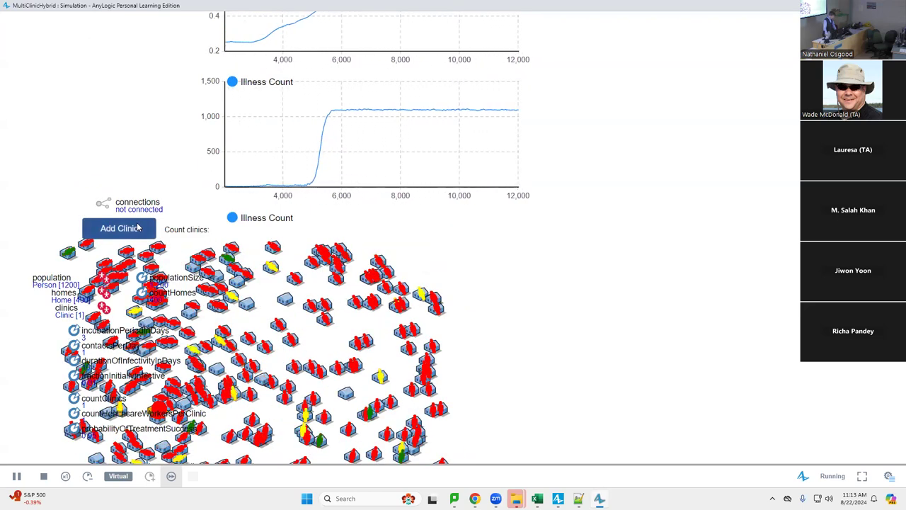
left_click_drag(682, 206, 699, 148)
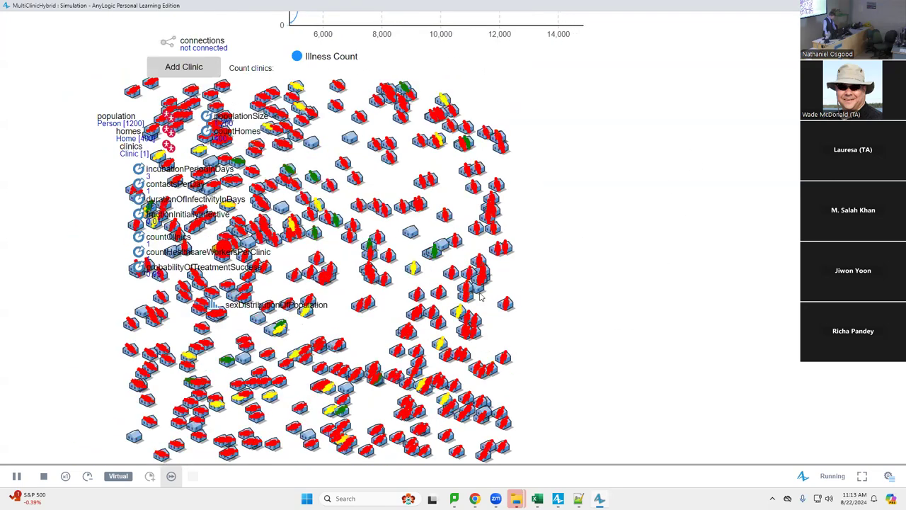
left_click_drag(337, 364, 369, 320)
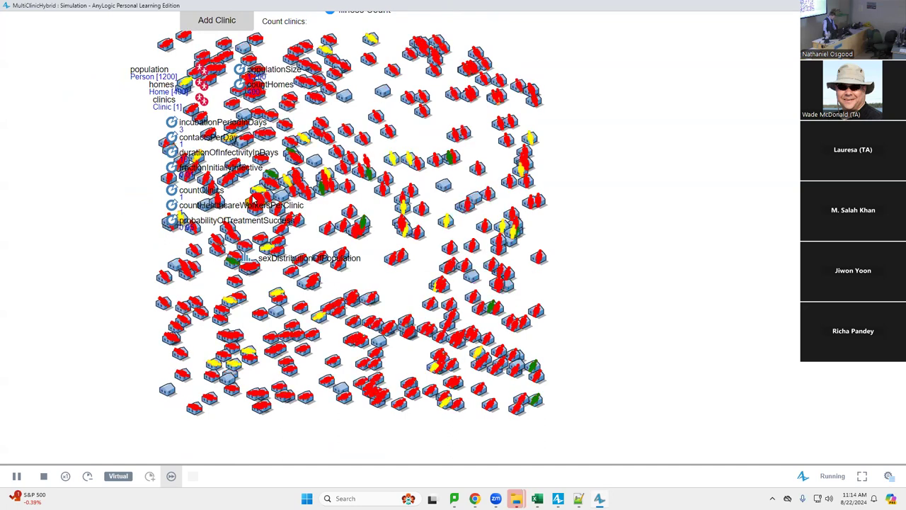
left_click_drag(22, 148, 68, 225)
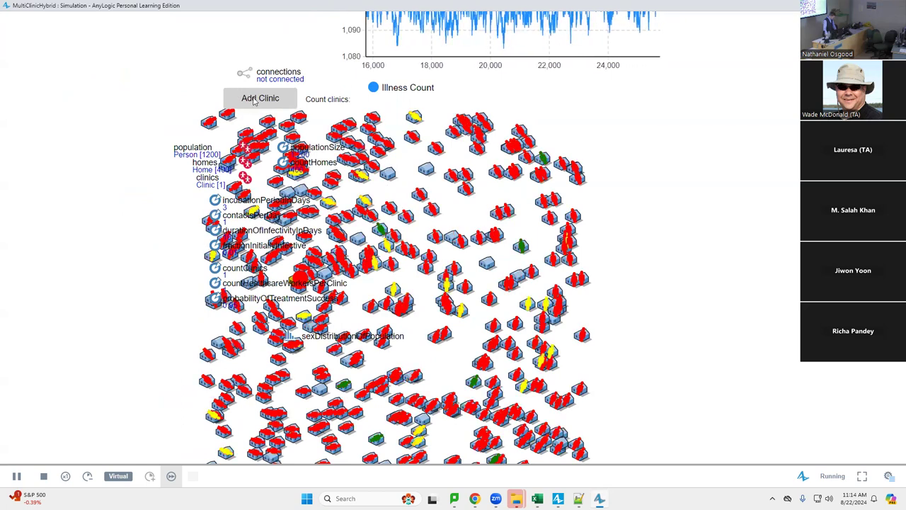
left_click_drag(299, 131, 305, 221)
Add another clinic and pan to reveal the charts above the Illness Count plot
left_click(261, 190)
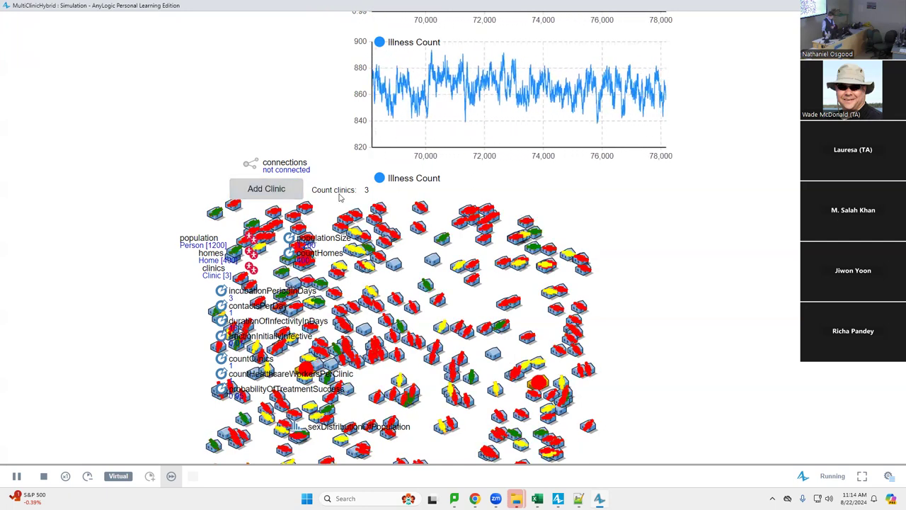
left_click_drag(325, 84, 347, 249)
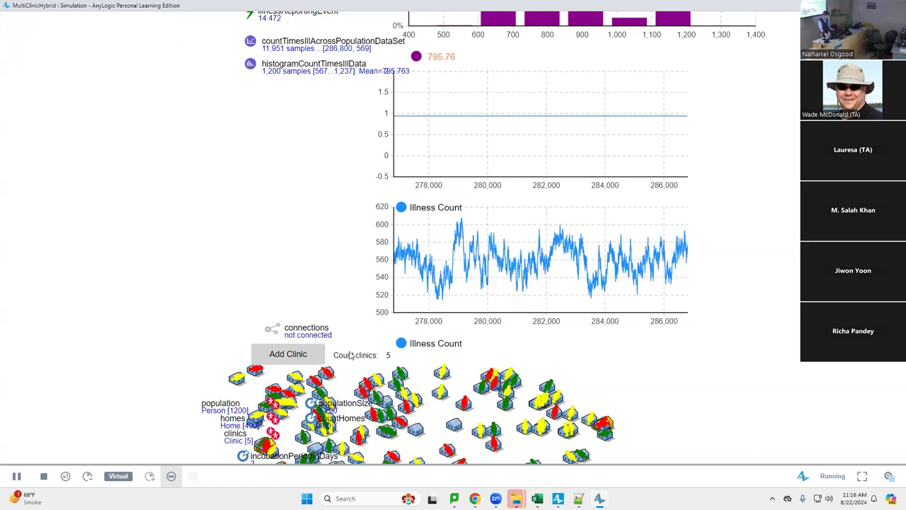
Add a sixth clinic, watch illness die out, then close the simulation window
left_click(315, 357)
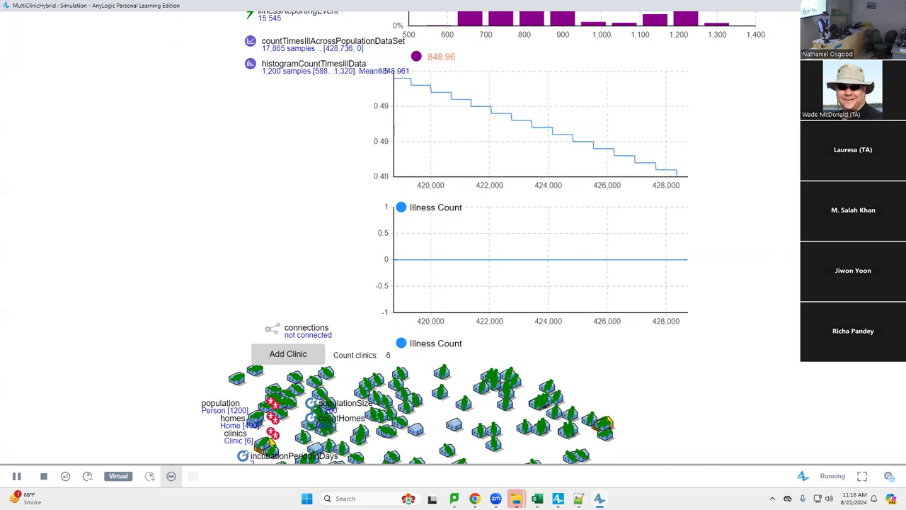
key("alt+F4")
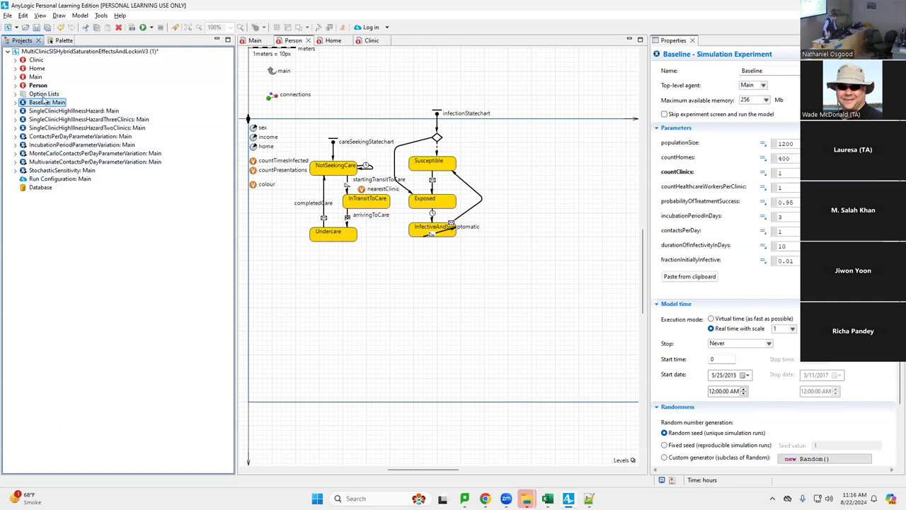
Copy the Baseline experiment and paste it into the model root
left_click(42, 105)
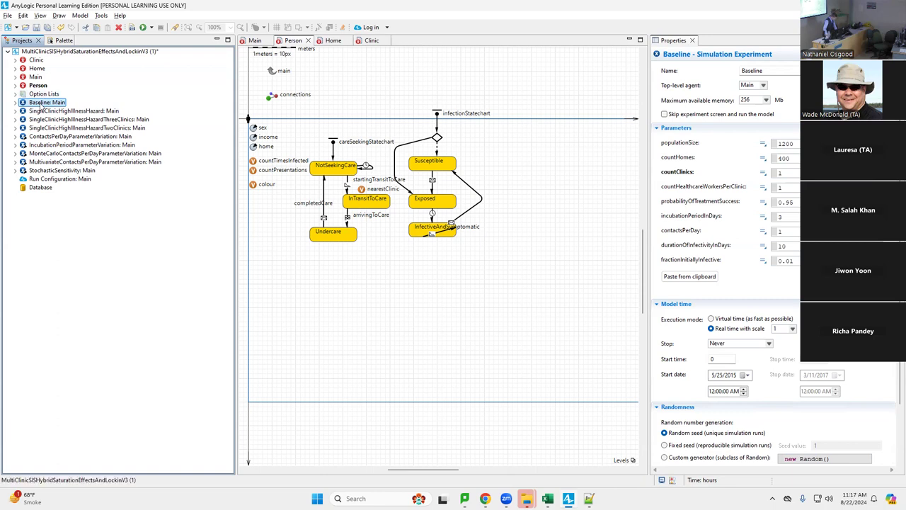
right_click(42, 106)
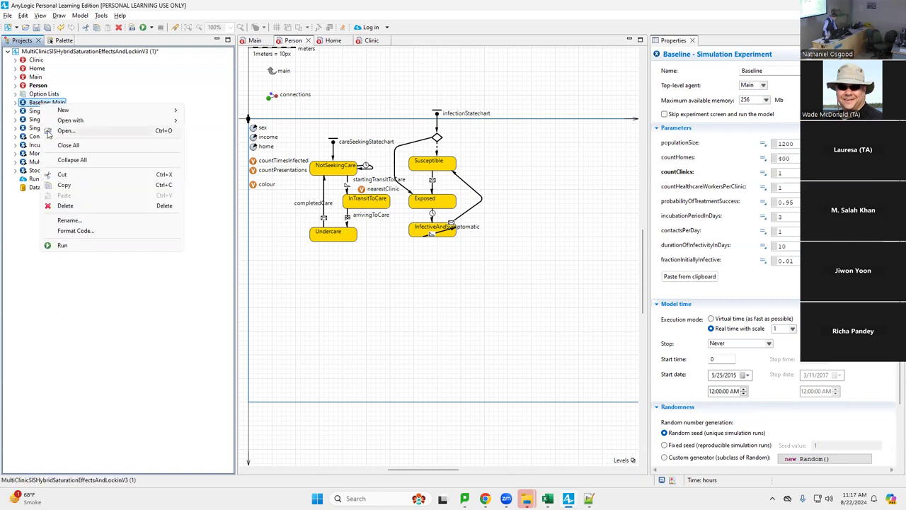
left_click(64, 185)
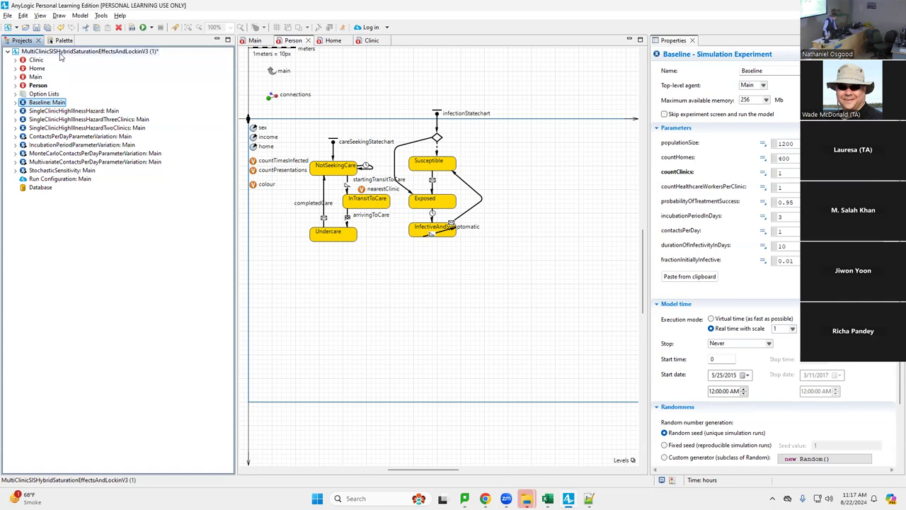
right_click(63, 52)
left_click(88, 189)
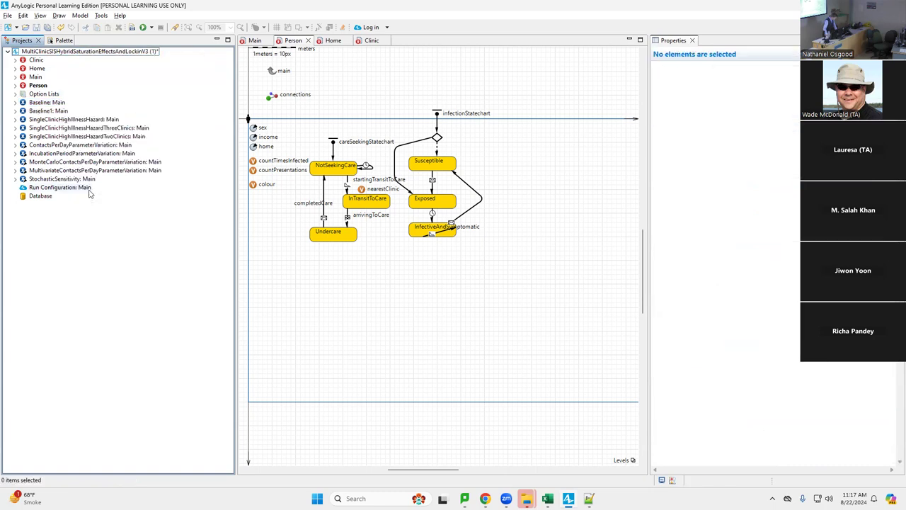
Rename the copy to AlternativeClinicCount, save past the version warning, and set countClinics to 6
left_click(53, 112)
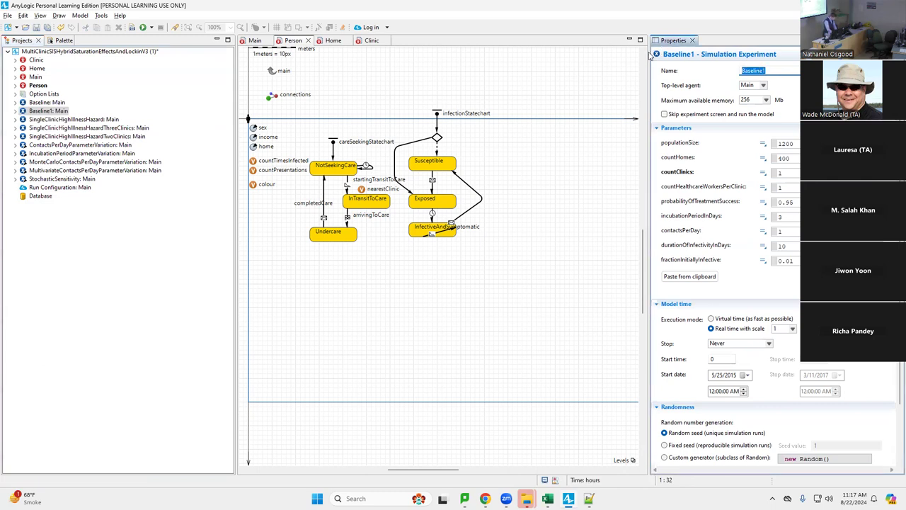
type("AlternativeC")
key("Return")
key("ctrl+s")
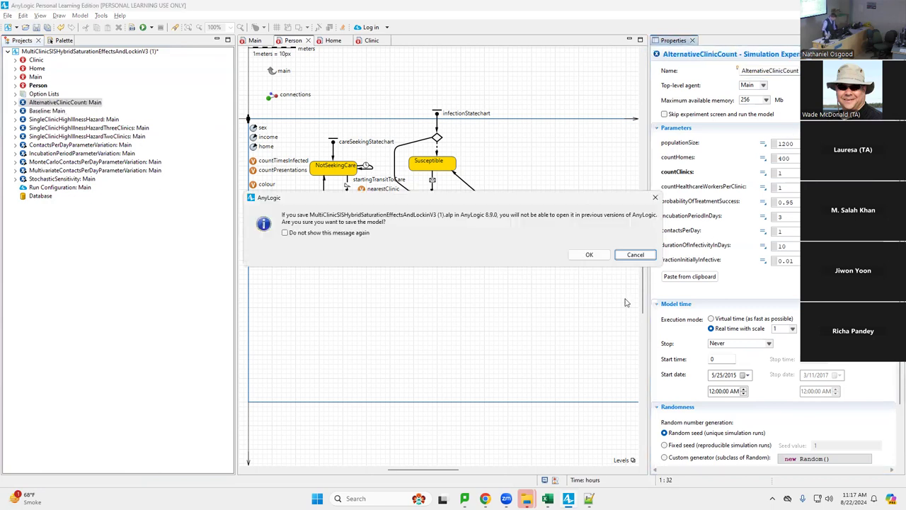
left_click(589, 255)
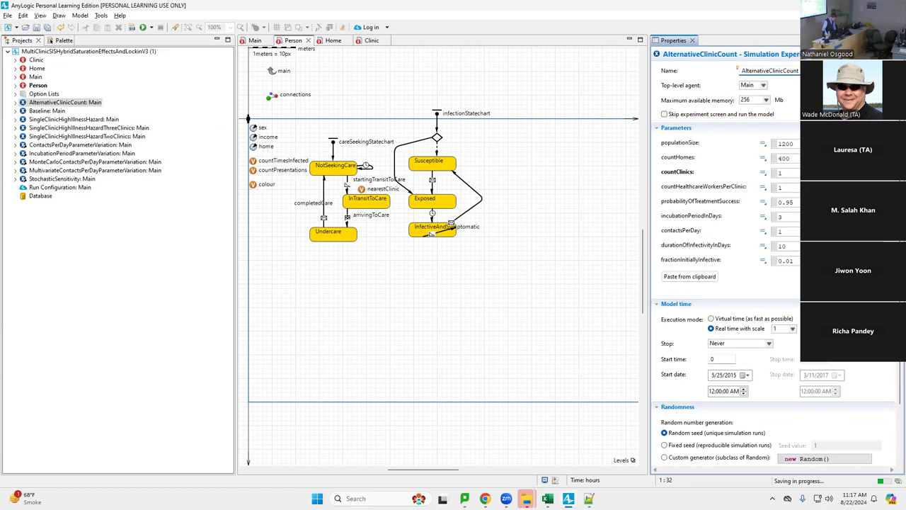
left_click(789, 172)
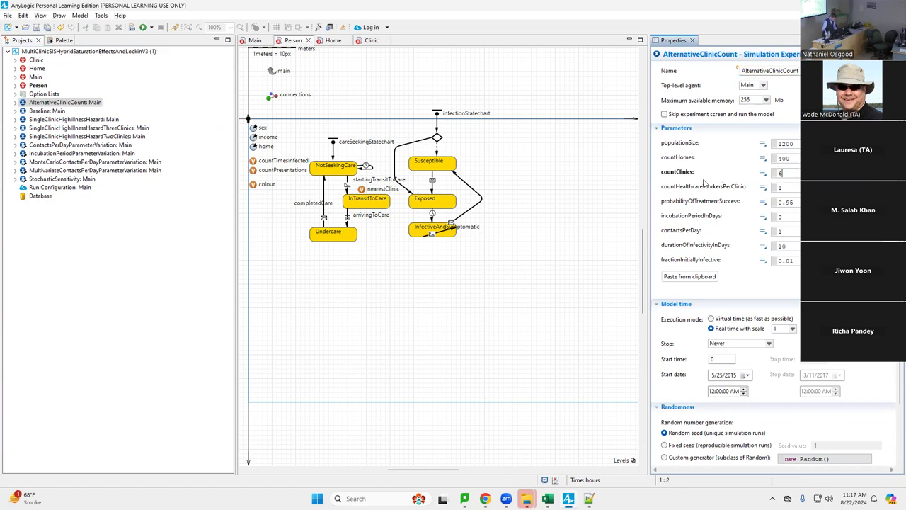
key("ctrl+s")
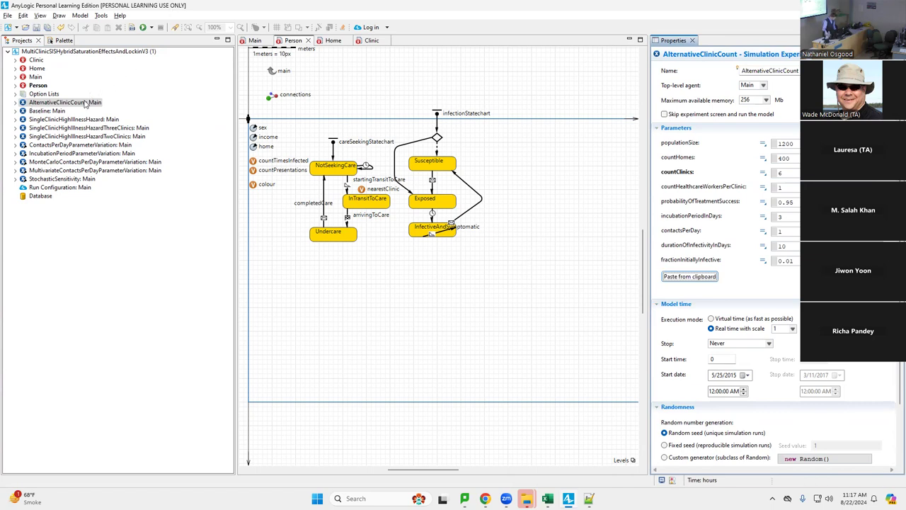
left_click(84, 104)
right_click(84, 103)
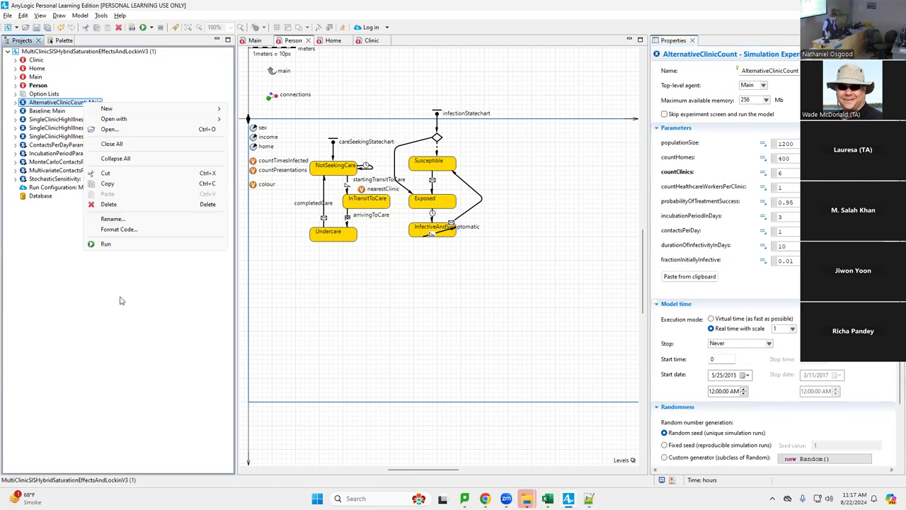
left_click(118, 243)
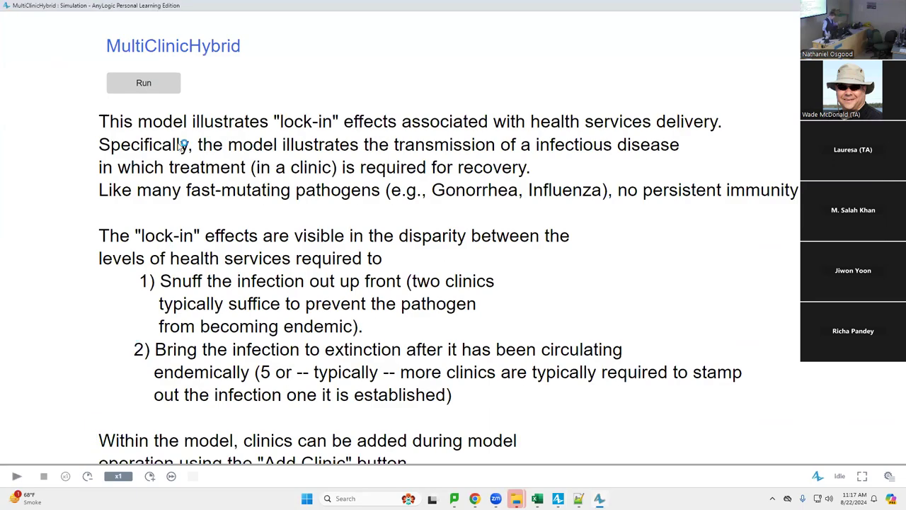
left_click(157, 82)
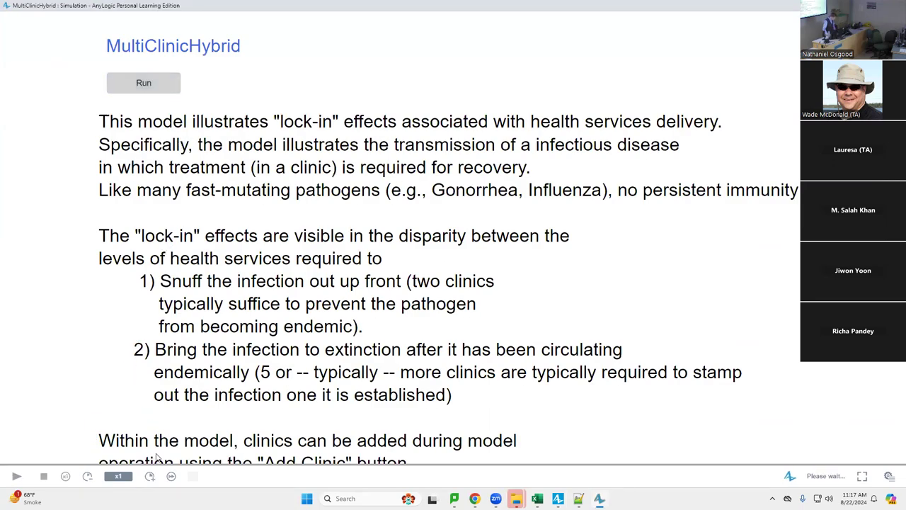
left_click(171, 475)
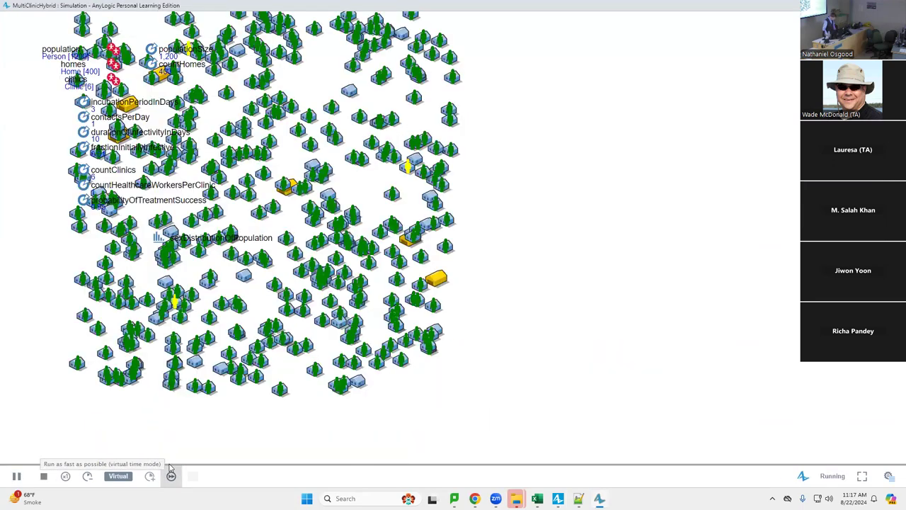
left_click(171, 475)
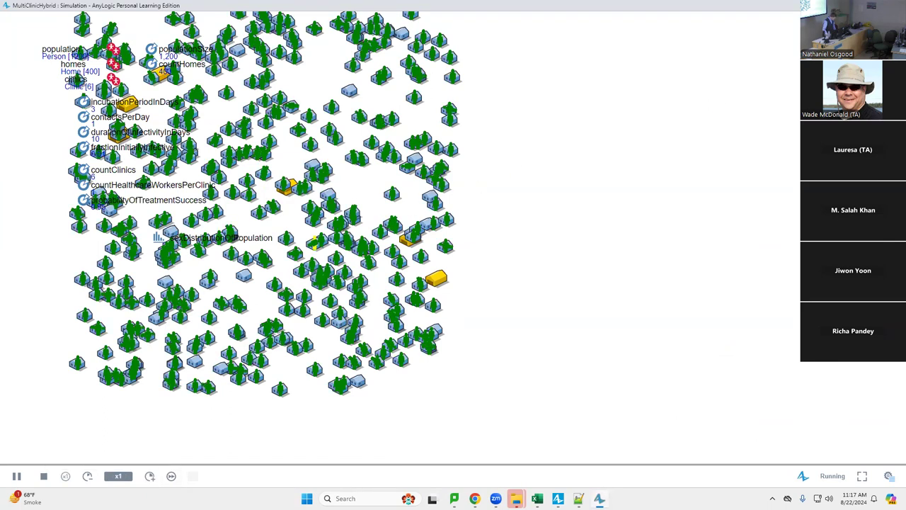
scroll(592, 170, "up", 5)
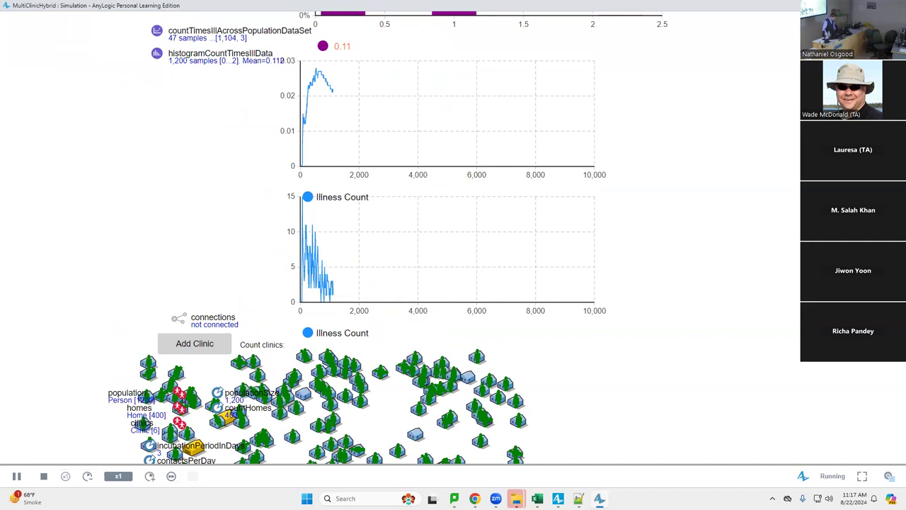
left_click(171, 476)
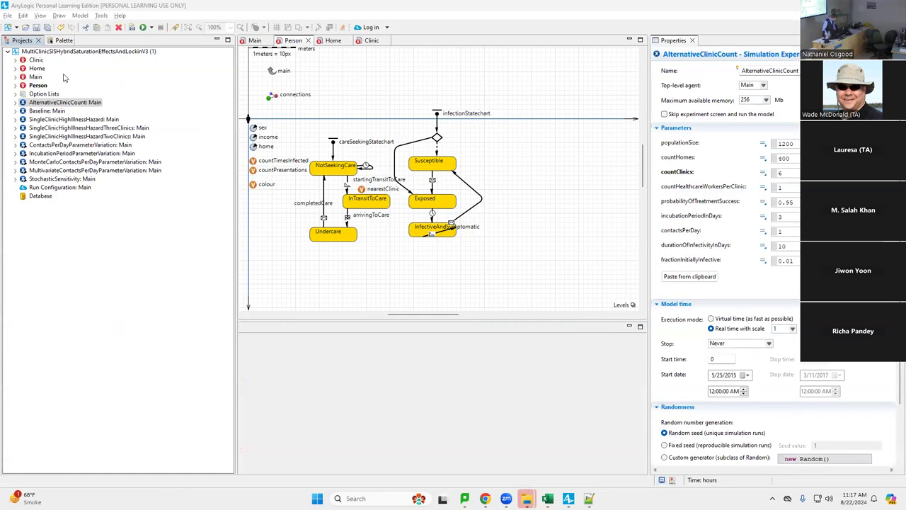
right_click(56, 104)
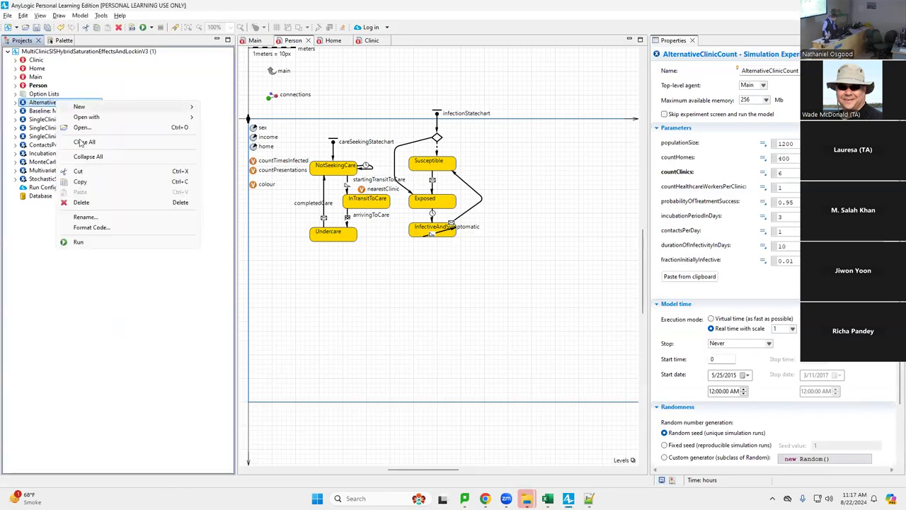
left_click(120, 245)
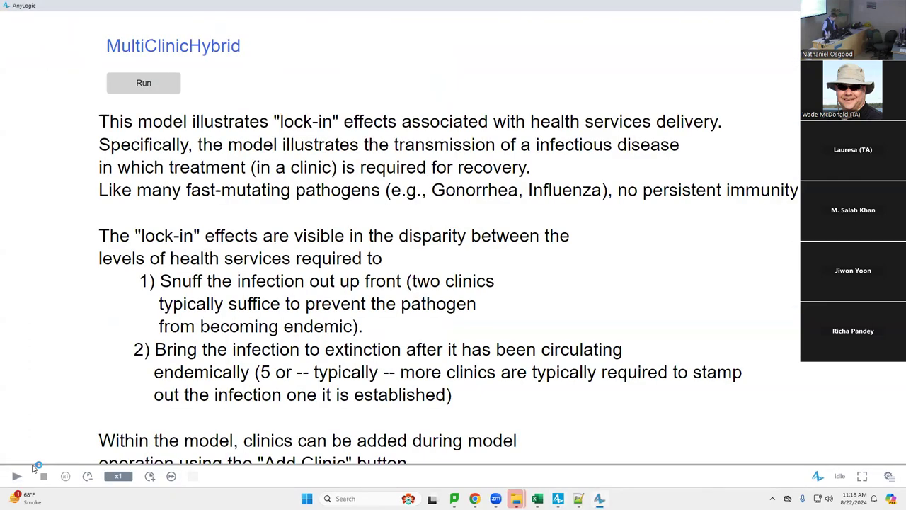
left_click(141, 83)
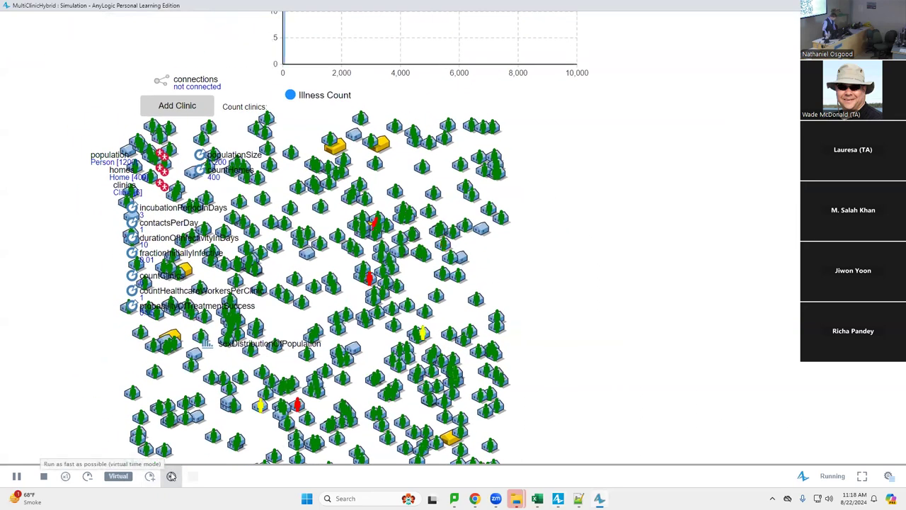
left_click(172, 475)
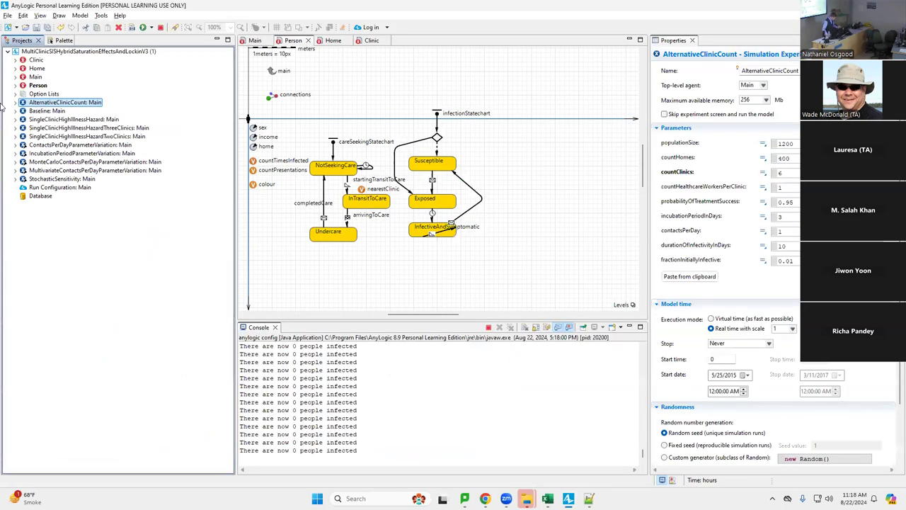
key("alt+F4")
right_click(87, 102)
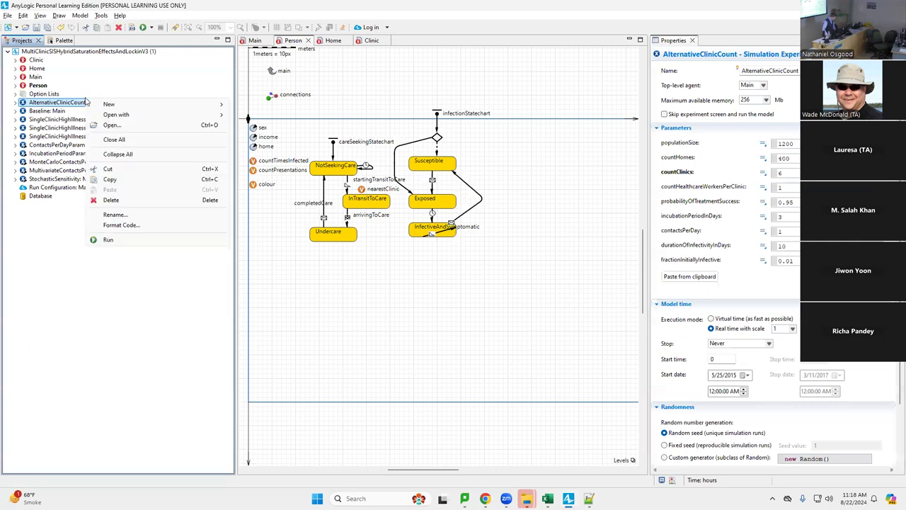
left_click(133, 239)
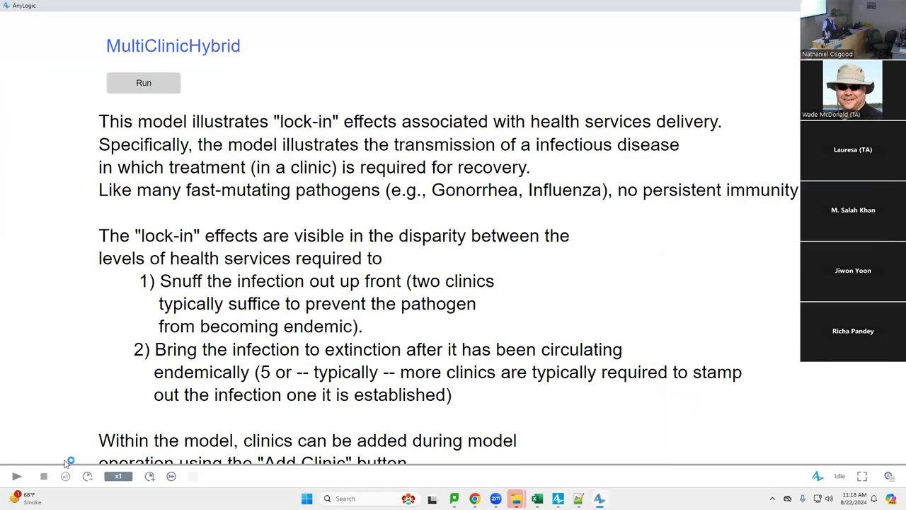
left_click(142, 79)
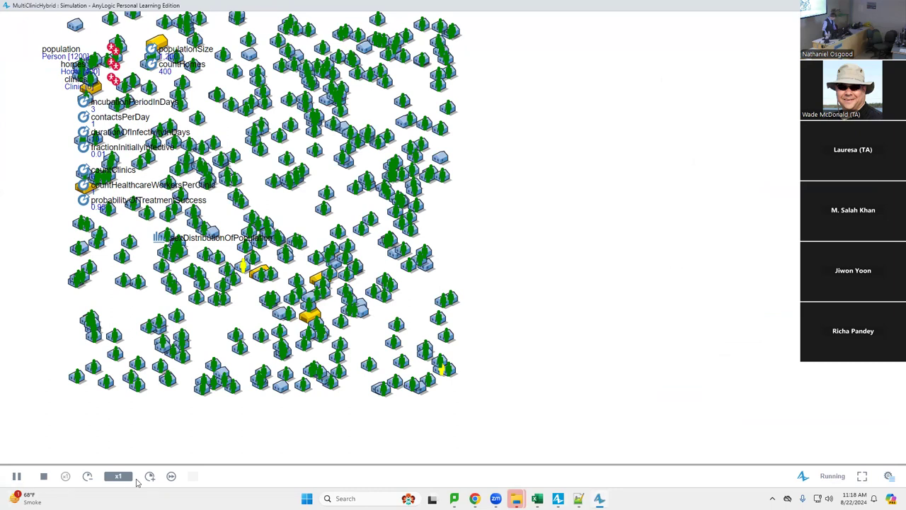
left_click(171, 476)
scroll(368, 430, "up", 3)
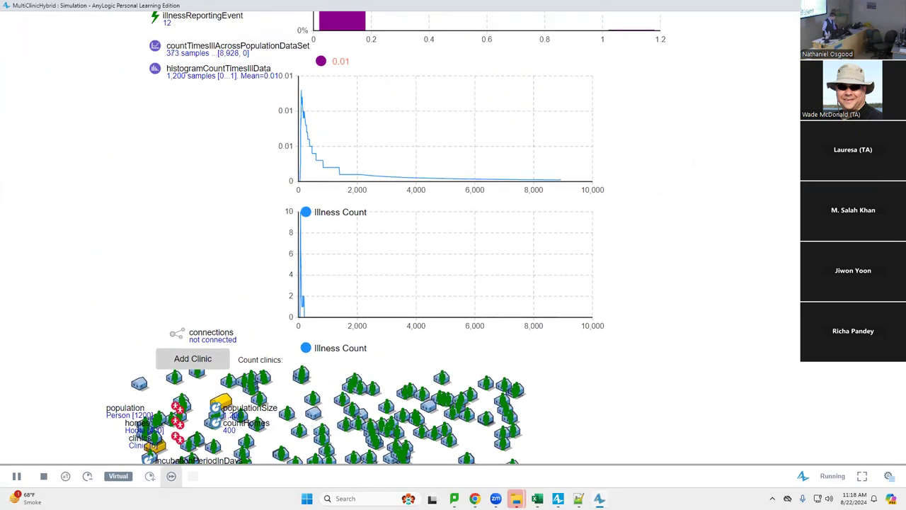
key("alt+F4")
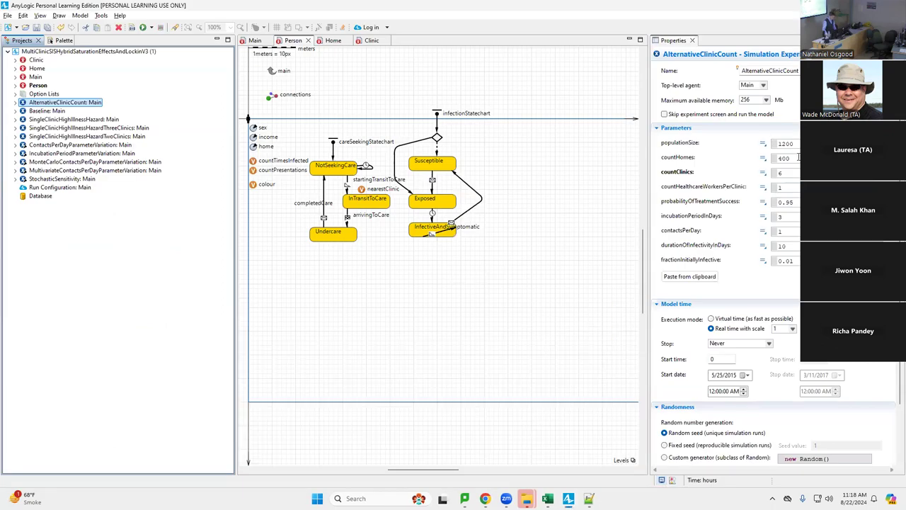
Change AlternativeClinicCount's countClinics from 6 to 5 and save the model
left_click(798, 172)
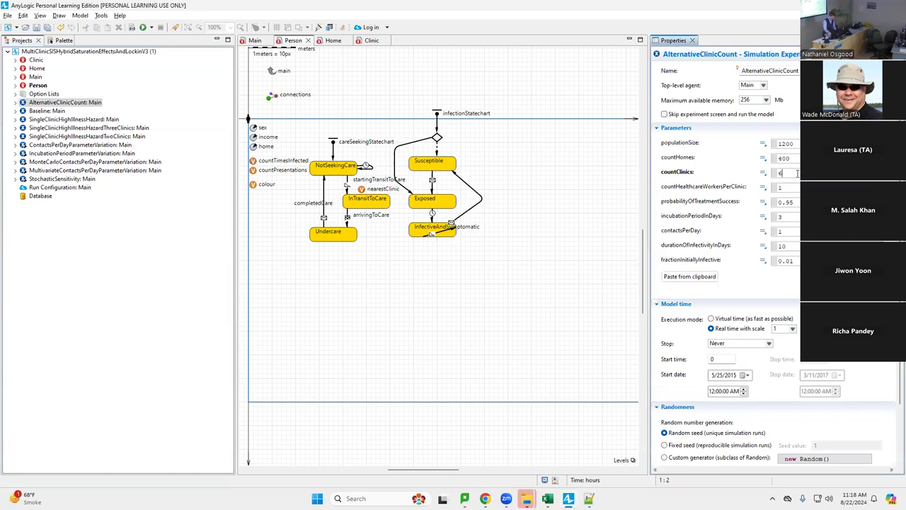
key("BackSpace")
type("5")
key("BackSpace")
type("3")
key("ctrl+s")
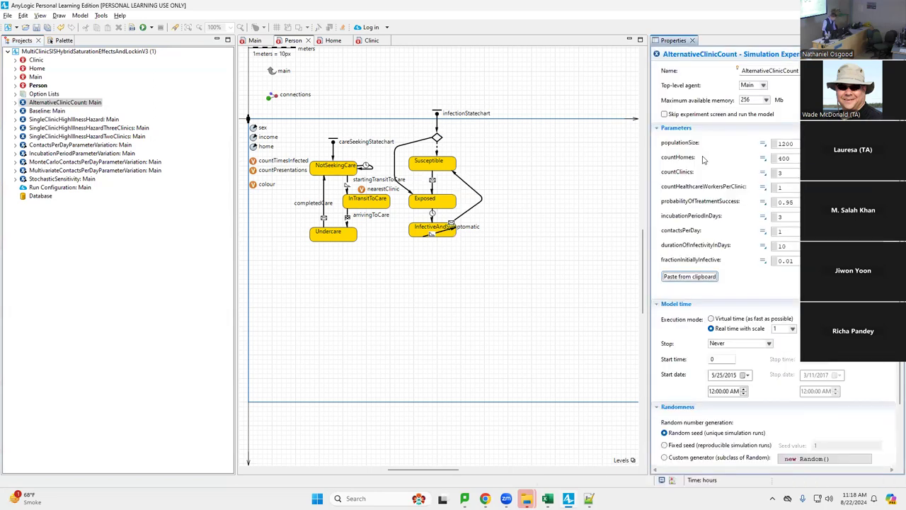
left_click(789, 172)
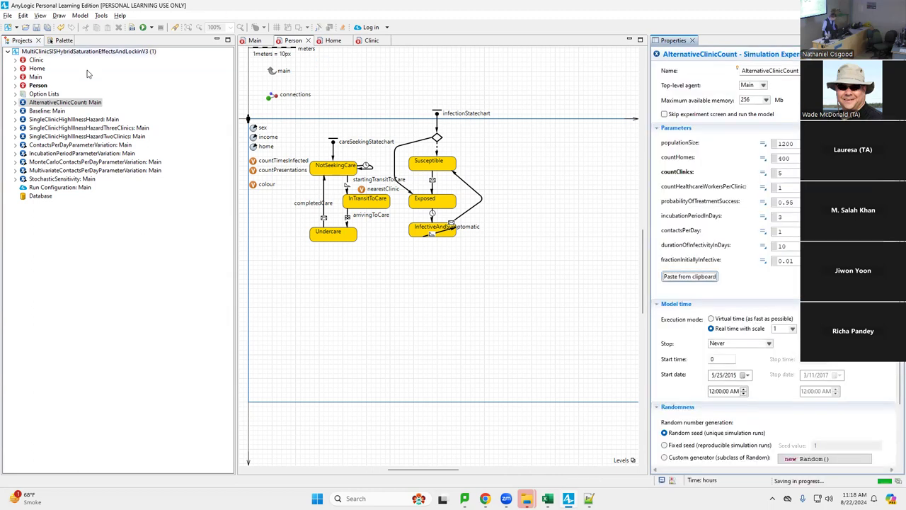
left_click(80, 103)
right_click(80, 102)
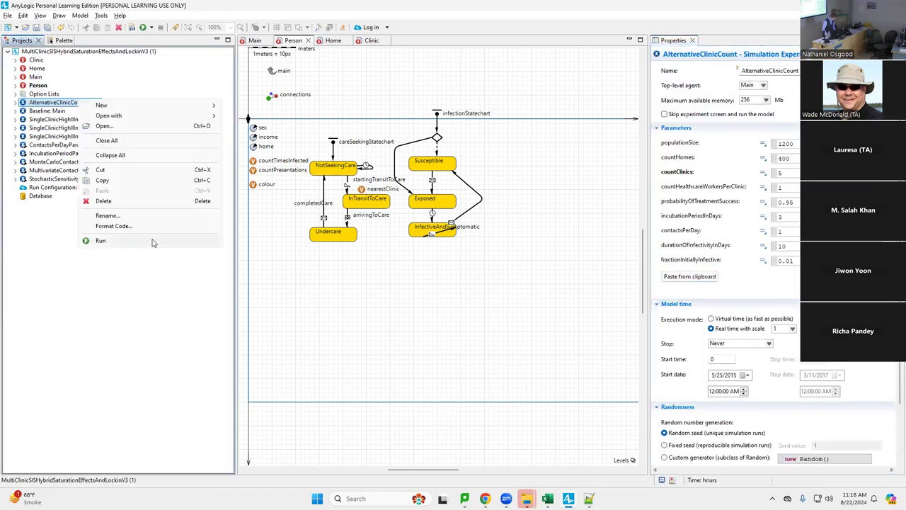
left_click(150, 245)
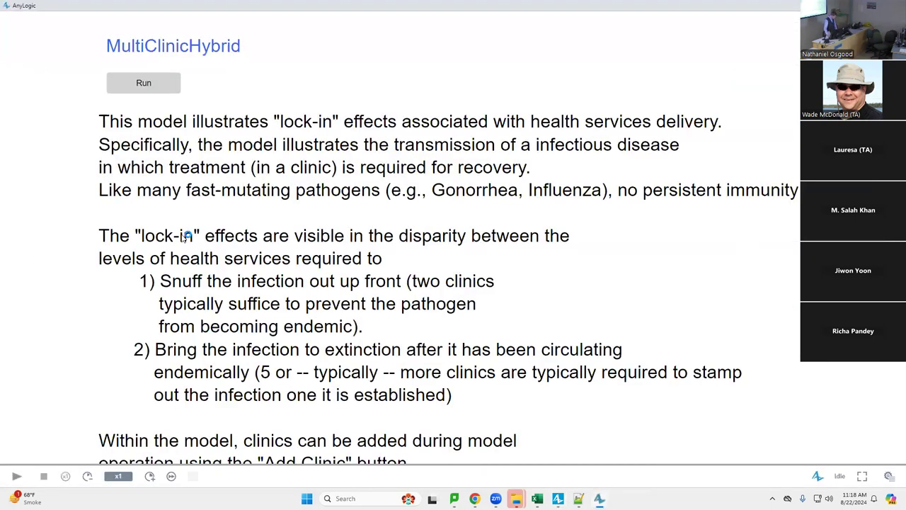
left_click(151, 76)
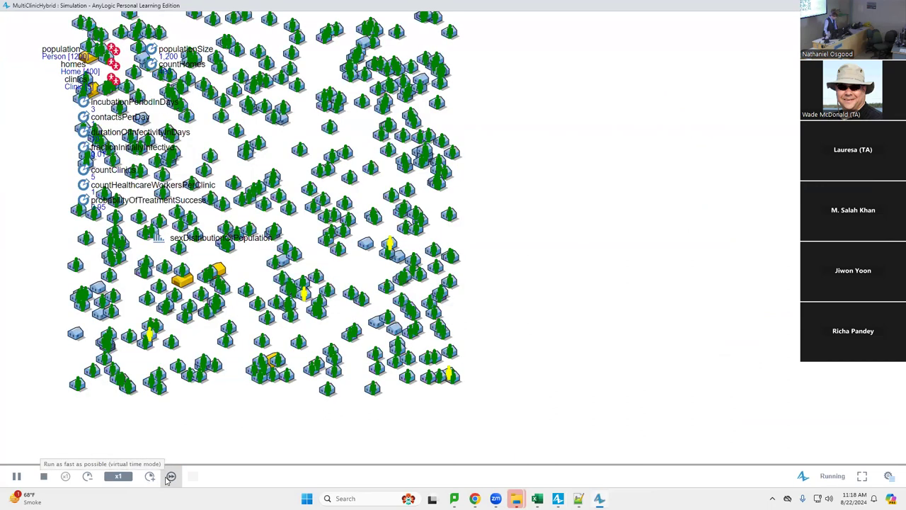
left_click(170, 476)
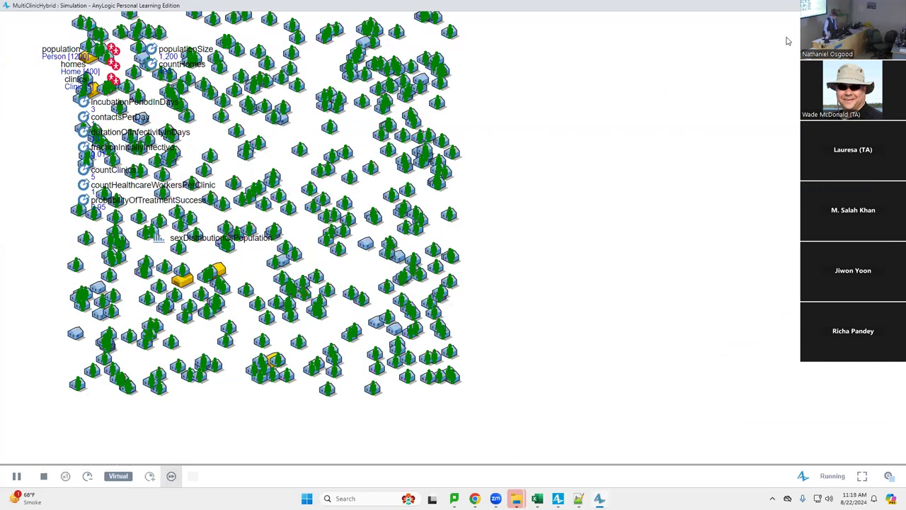
key("alt+F4")
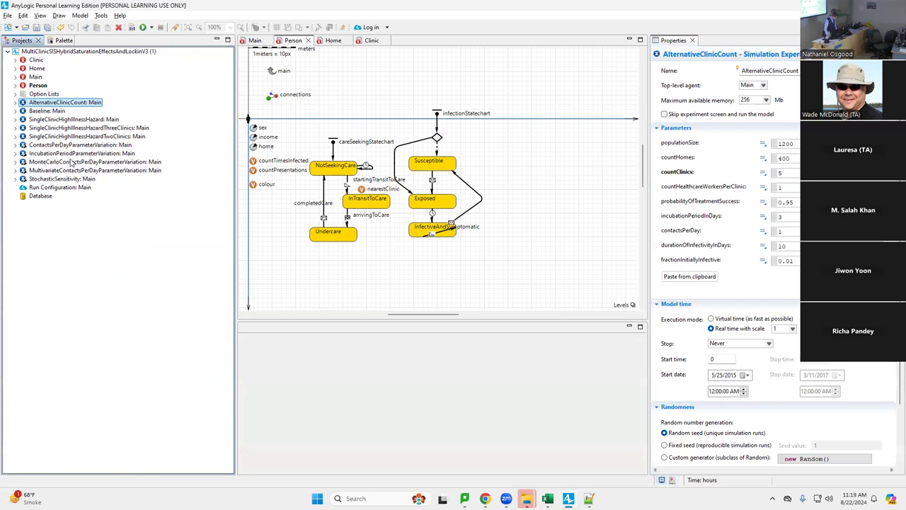
right_click(51, 104)
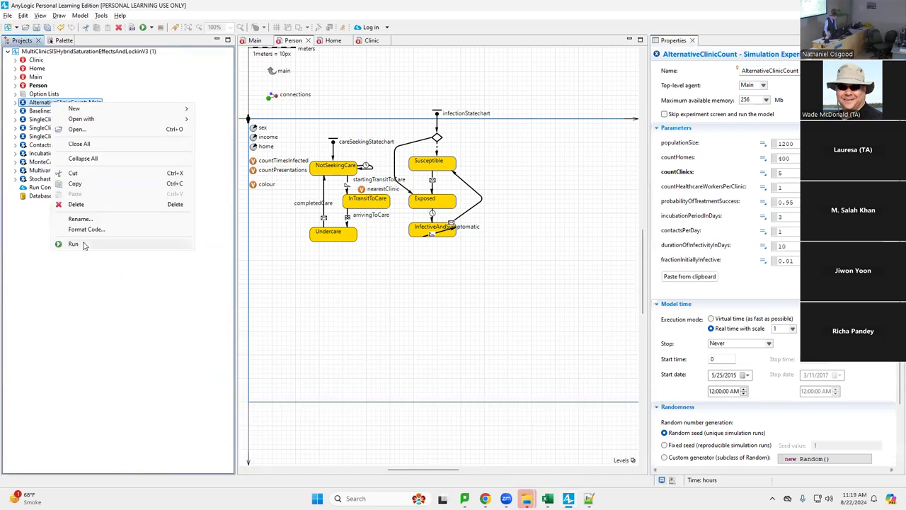
left_click(85, 245)
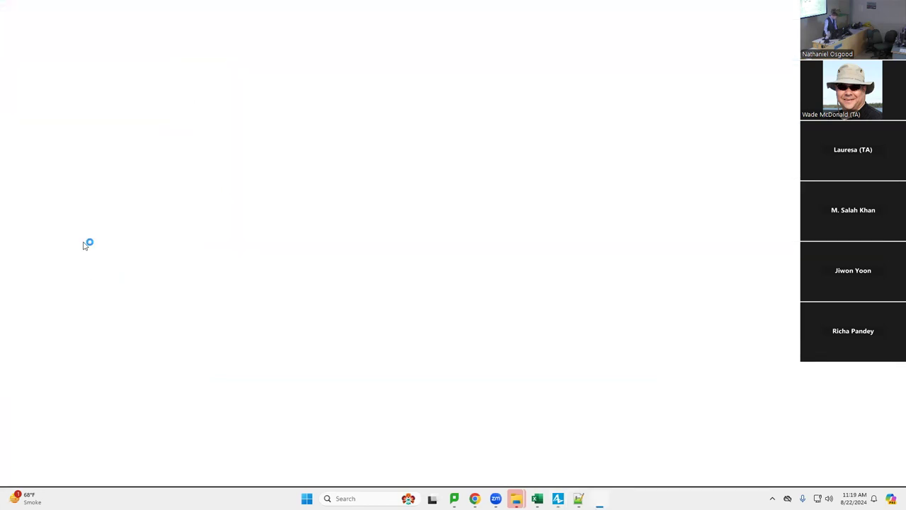
left_click(144, 88)
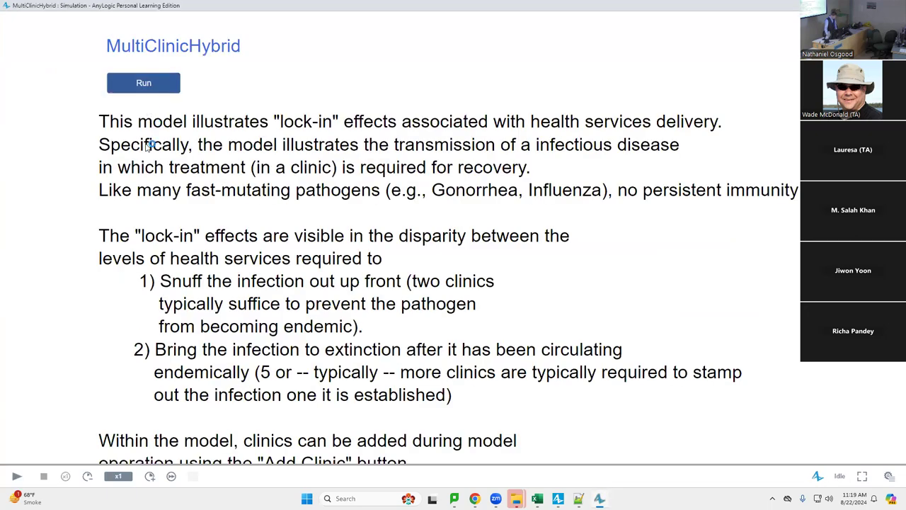
left_click(171, 476)
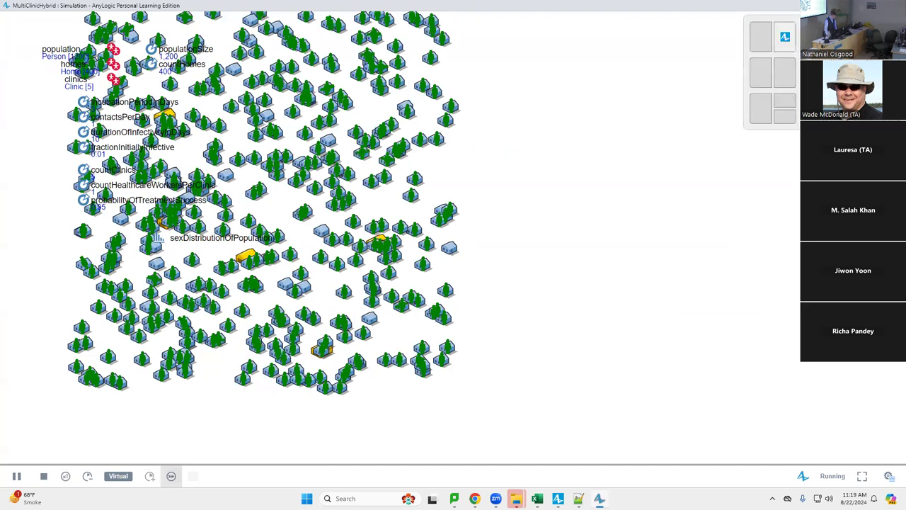
key("alt+F4")
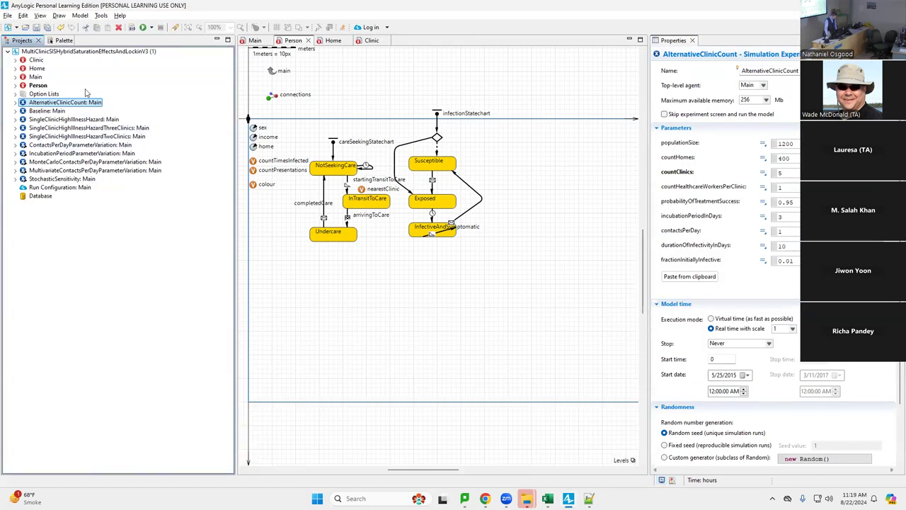
right_click(85, 102)
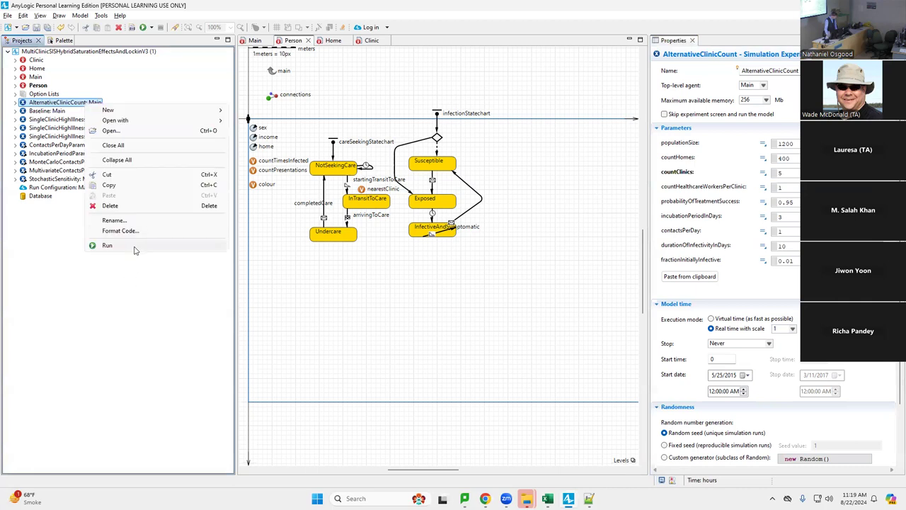
left_click(133, 245)
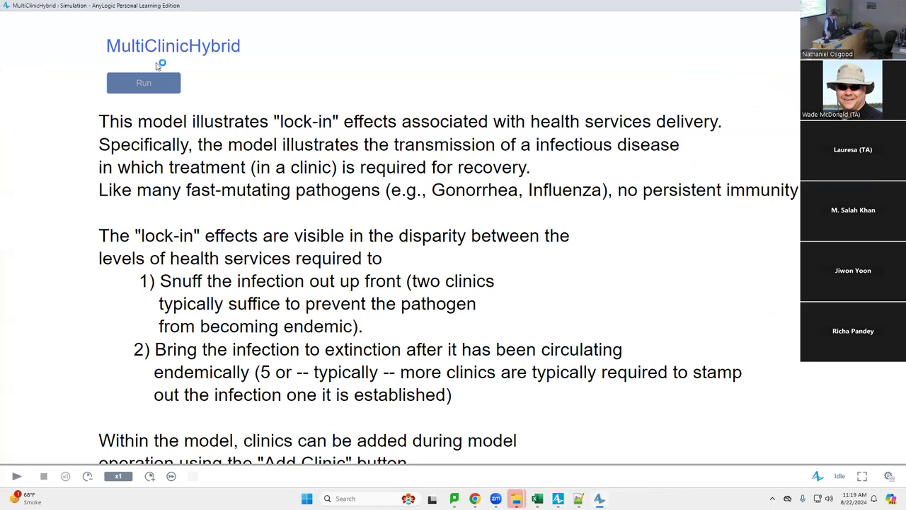
left_click(154, 83)
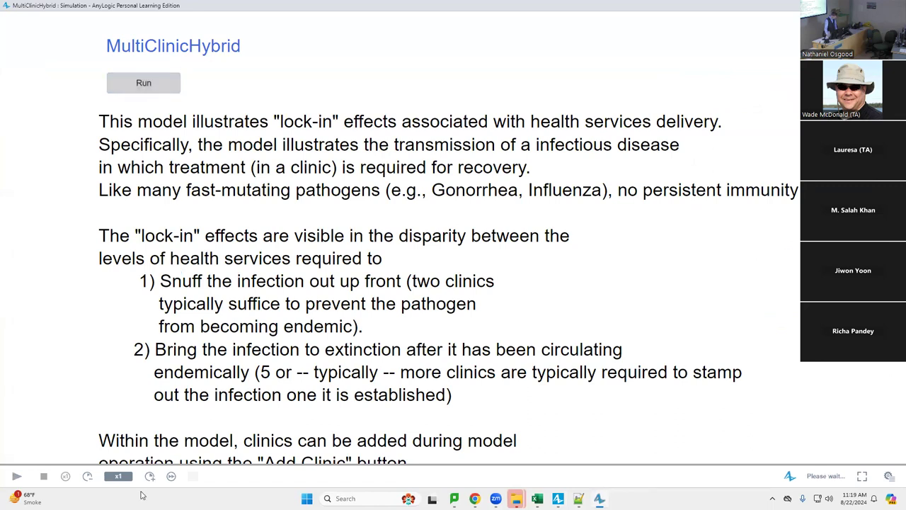
left_click(171, 476)
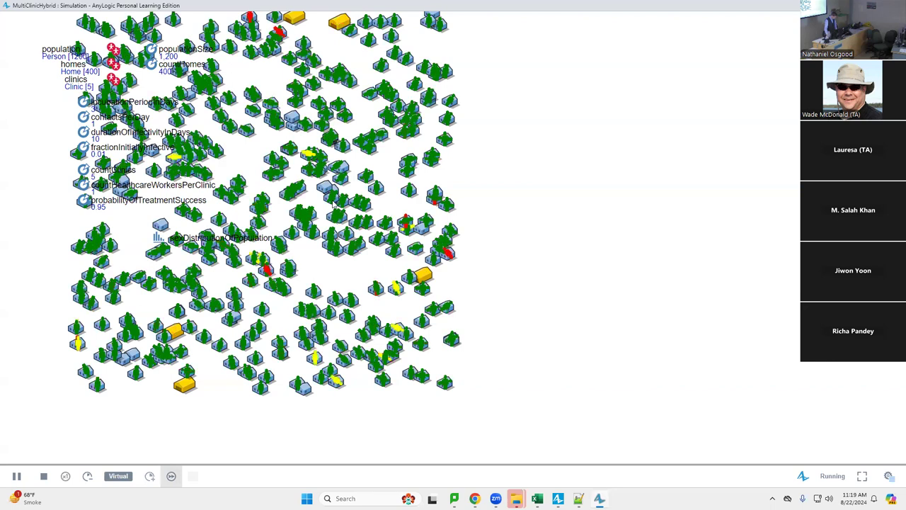
scroll(365, 303, "up", 4)
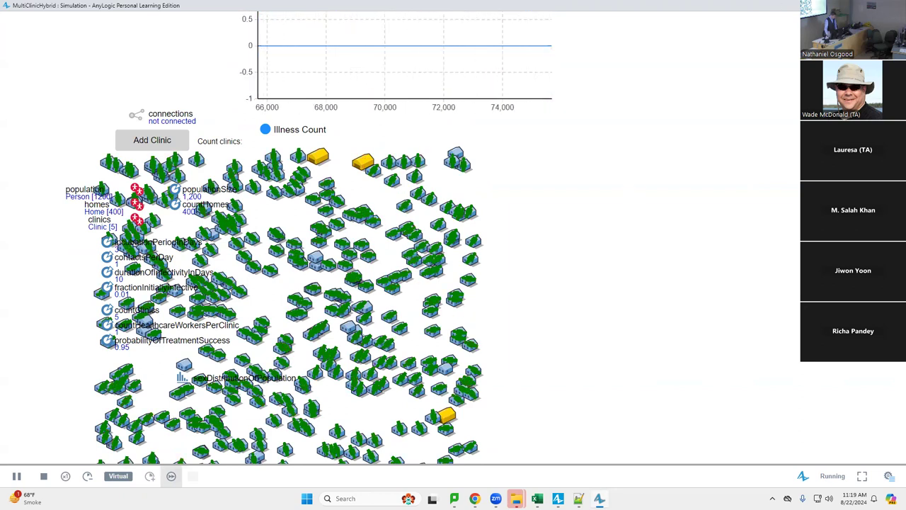
key("alt+F4")
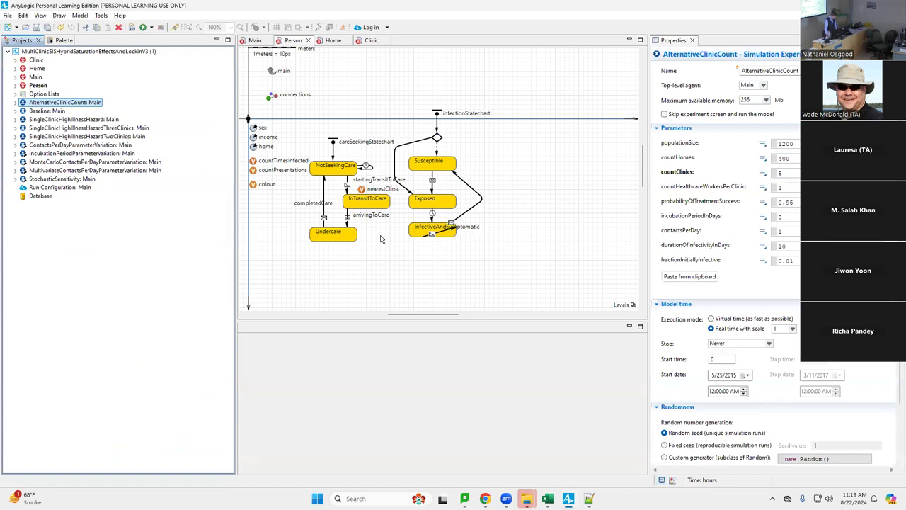
Set countClinics to 4, run AlternativeClinicCount in virtual time, then close the run
left_click(797, 172)
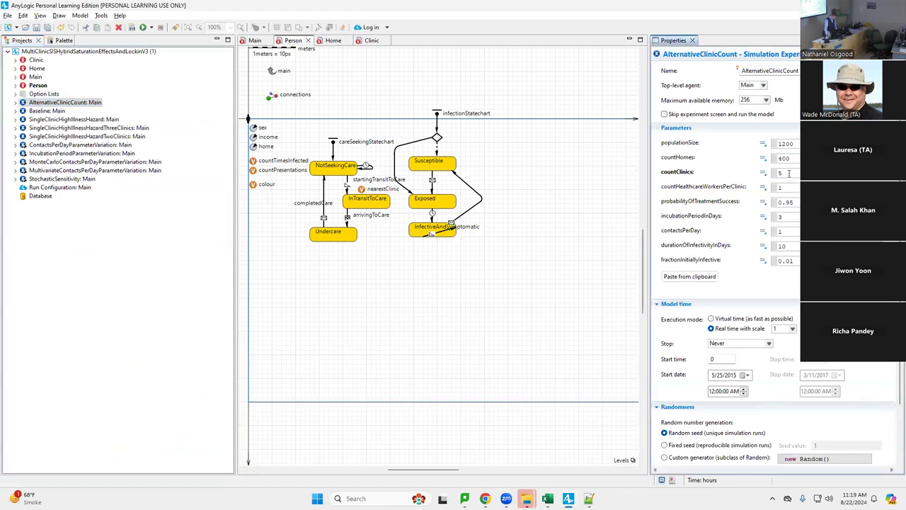
left_click(696, 171)
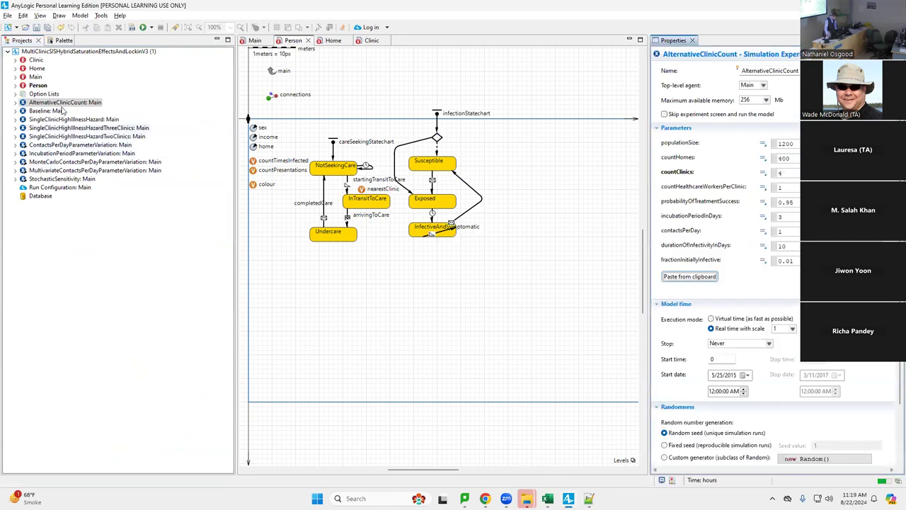
right_click(64, 105)
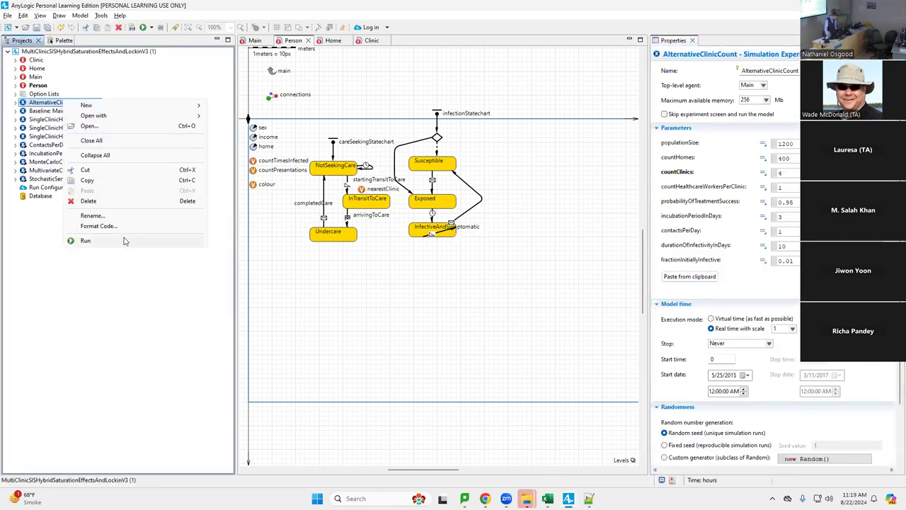
left_click(86, 241)
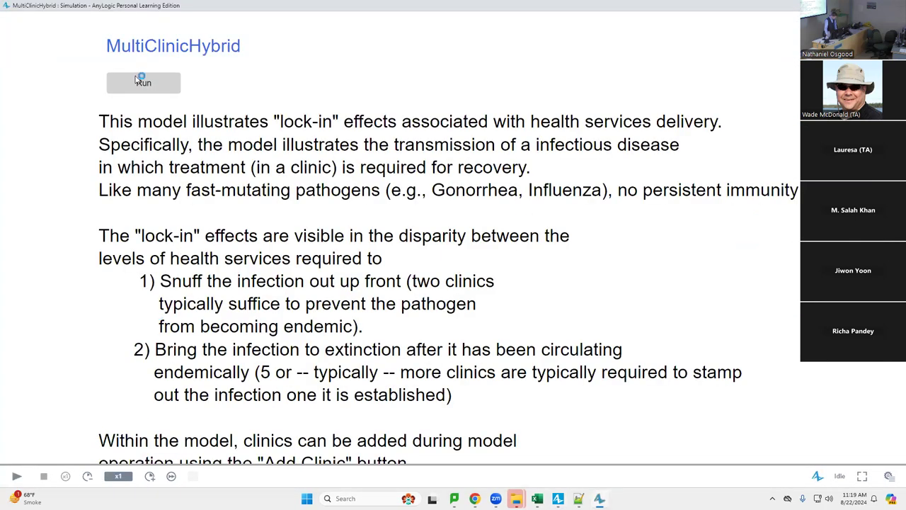
left_click(140, 81)
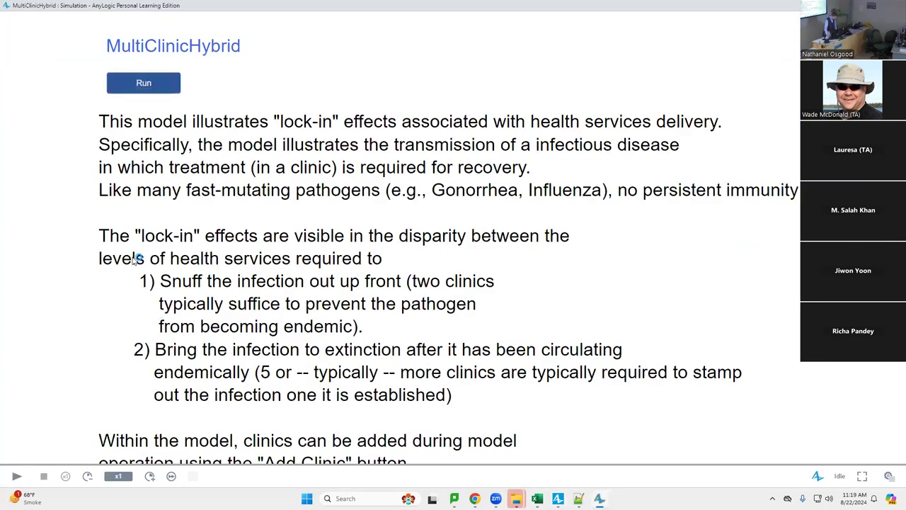
left_click(171, 476)
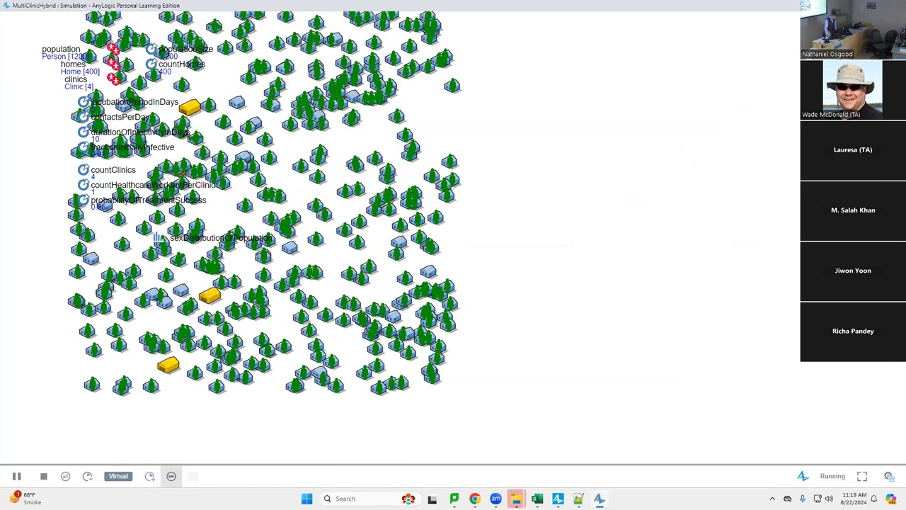
key("alt+F4")
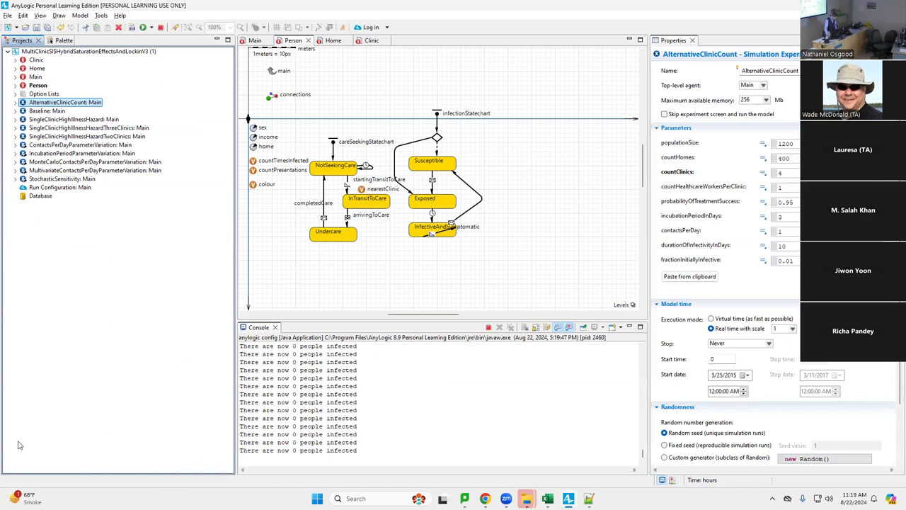
Rerun AlternativeClinicCount in virtual time and inspect the Illness Count chart
right_click(59, 105)
left_click(80, 246)
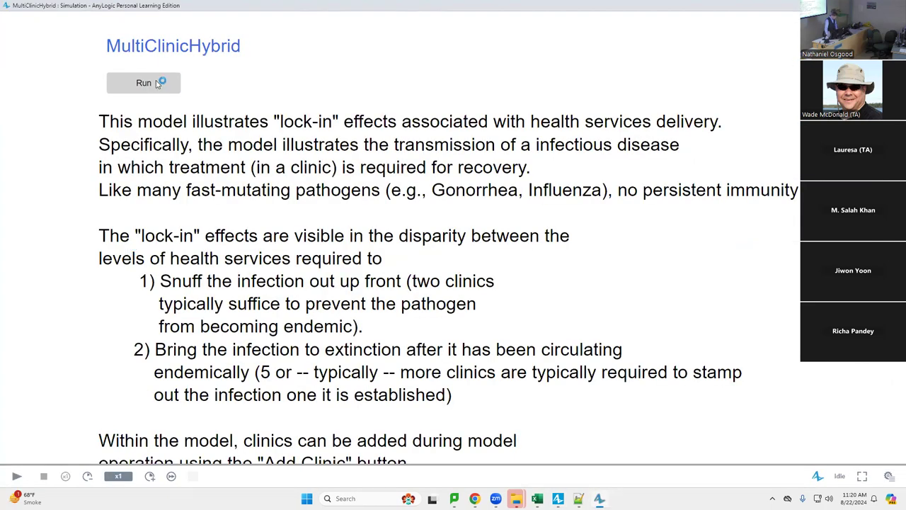
left_click(158, 83)
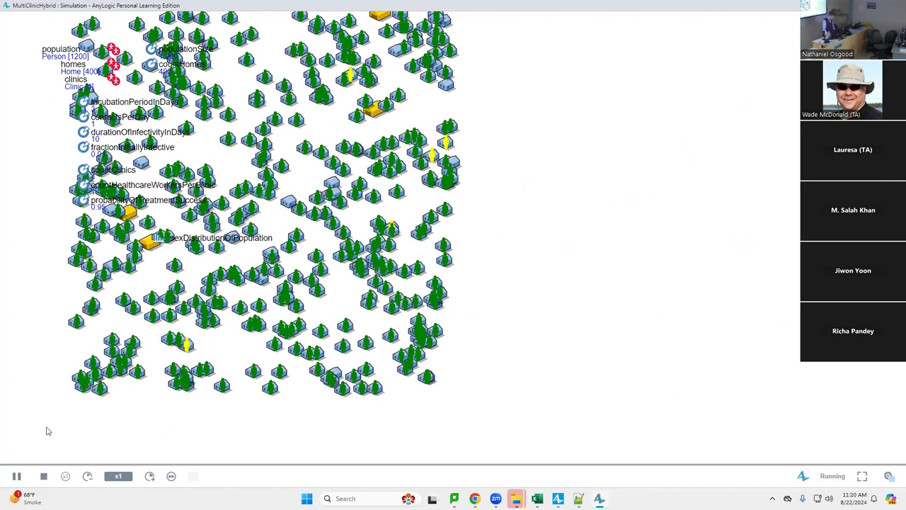
left_click(170, 476)
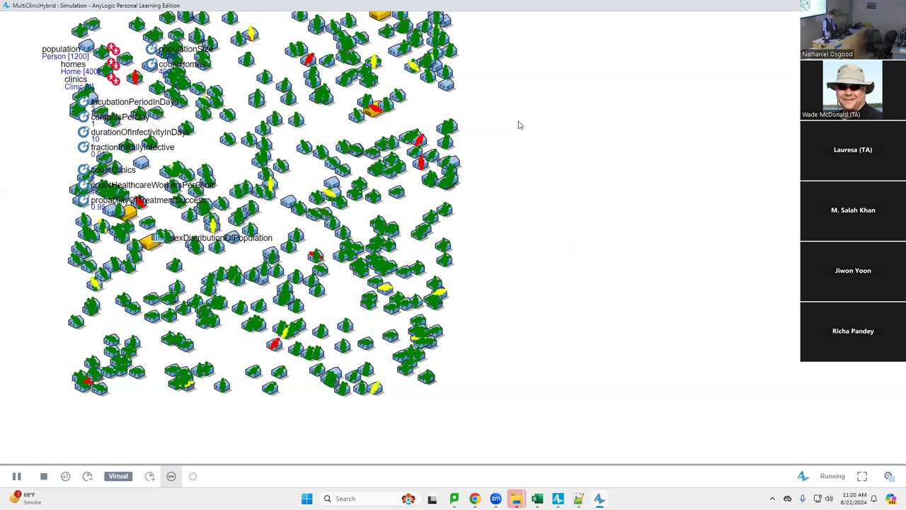
left_click_drag(518, 125, 537, 263)
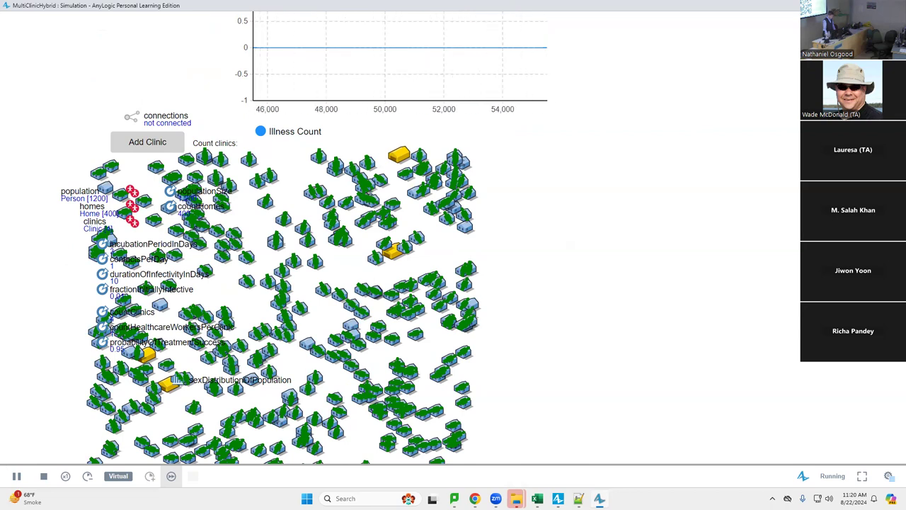
key("alt+Tab")
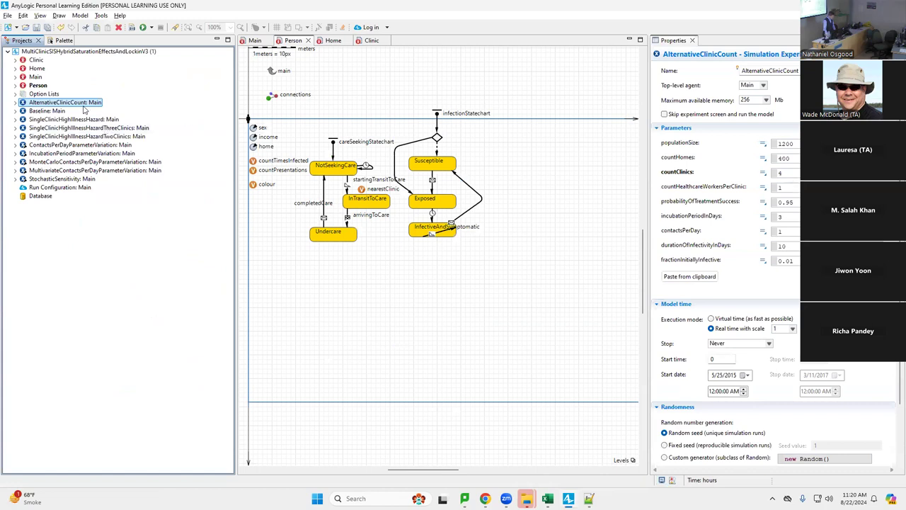
Run the four-clinic experiment again in virtual time, see Illness Count at zero, then close it
right_click(83, 102)
left_click(108, 243)
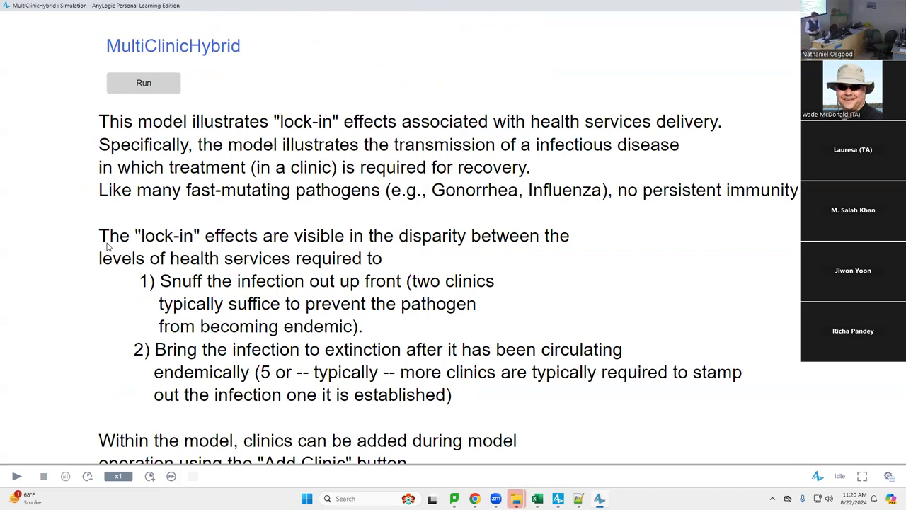
left_click(144, 81)
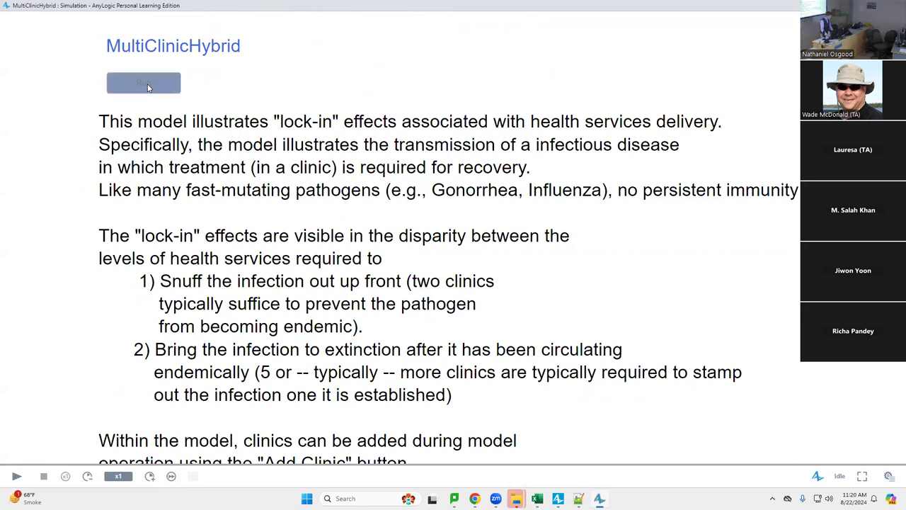
left_click(170, 475)
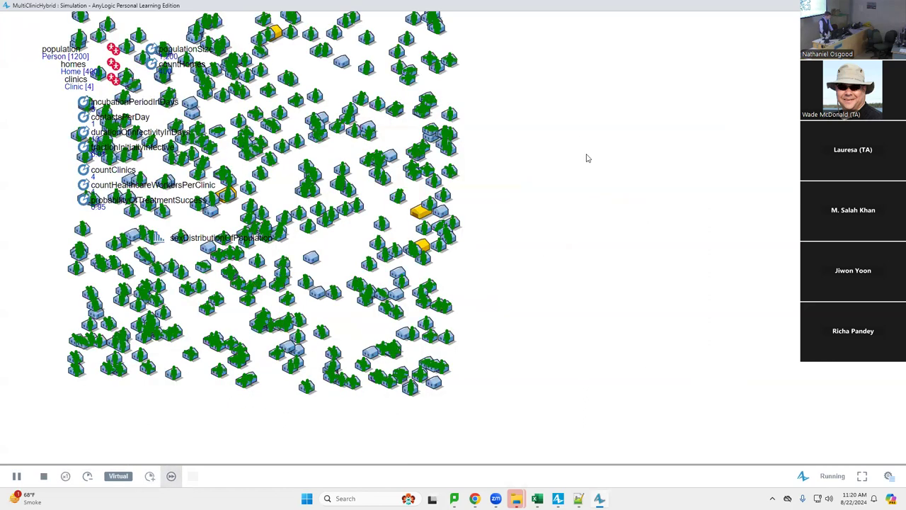
scroll(607, 241, "up", 5)
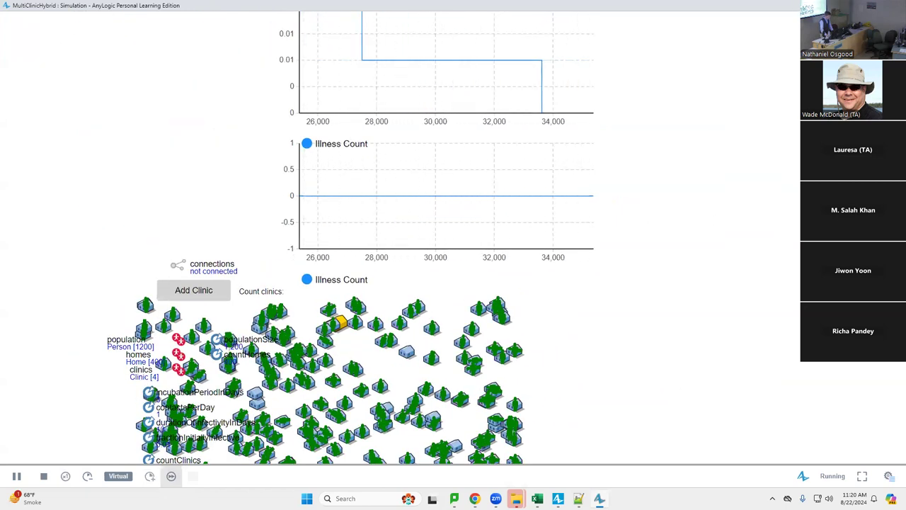
key("alt+F4")
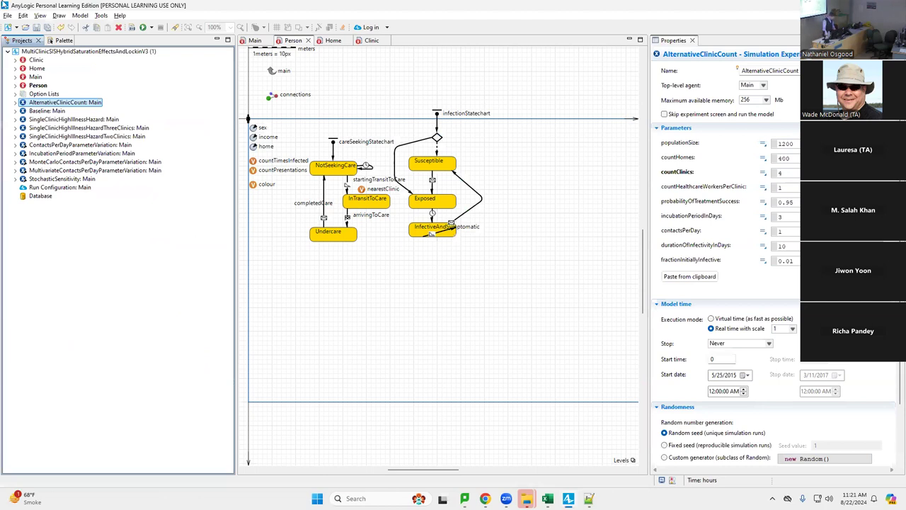
Launch AlternativeClinicCount in virtual time and bring the flat-at-zero Illness Count chart into view
right_click(66, 102)
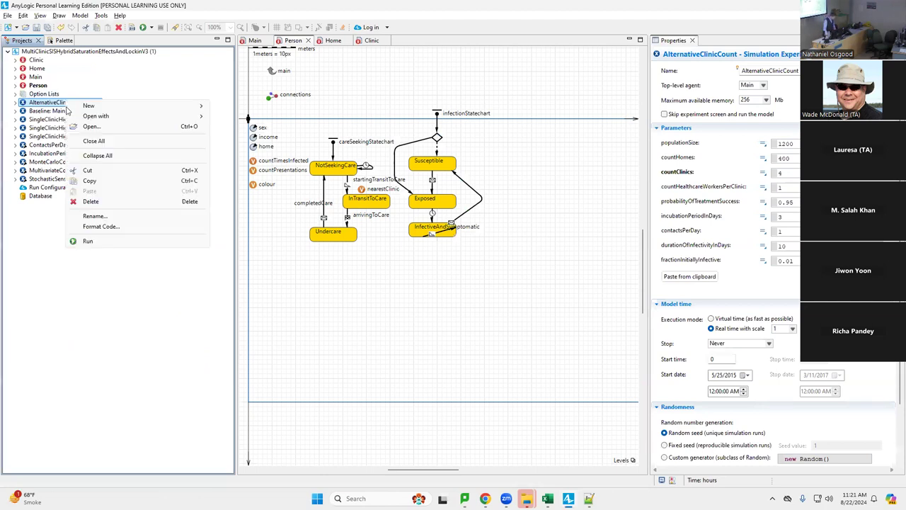
left_click(124, 238)
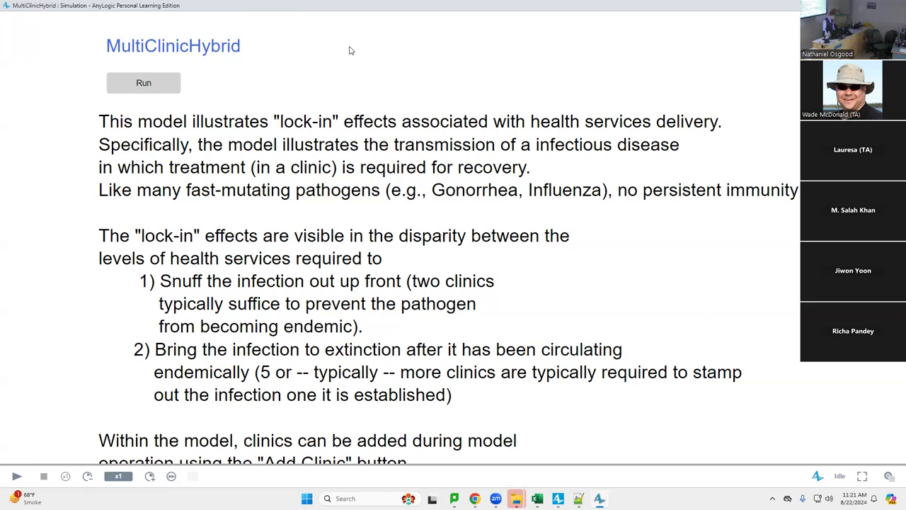
left_click(143, 85)
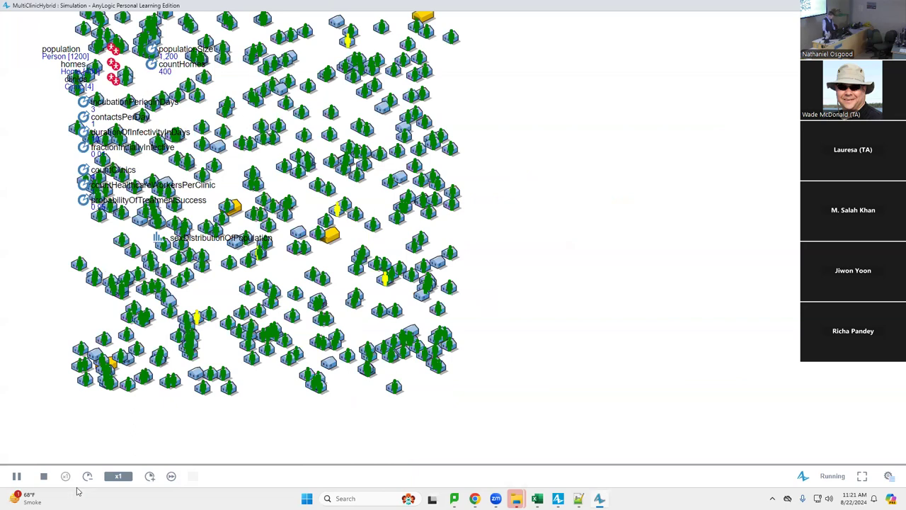
left_click(172, 477)
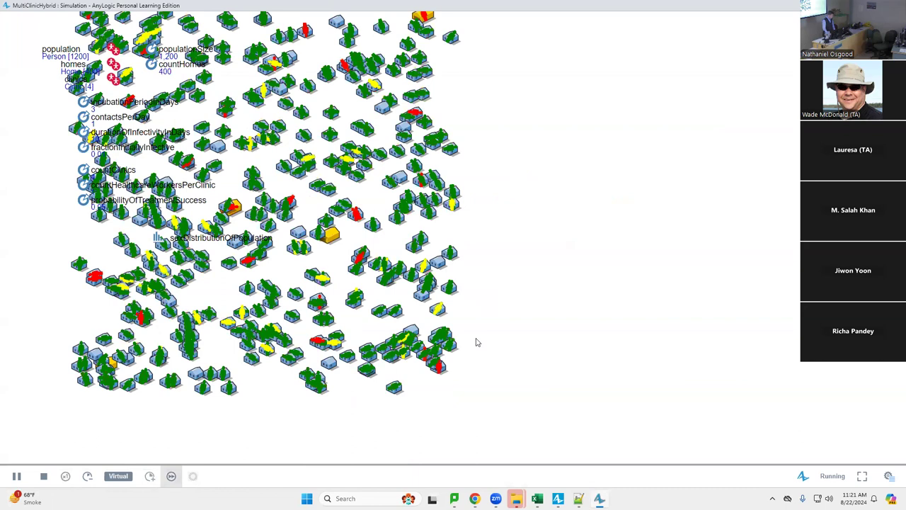
left_click_drag(592, 100, 593, 251)
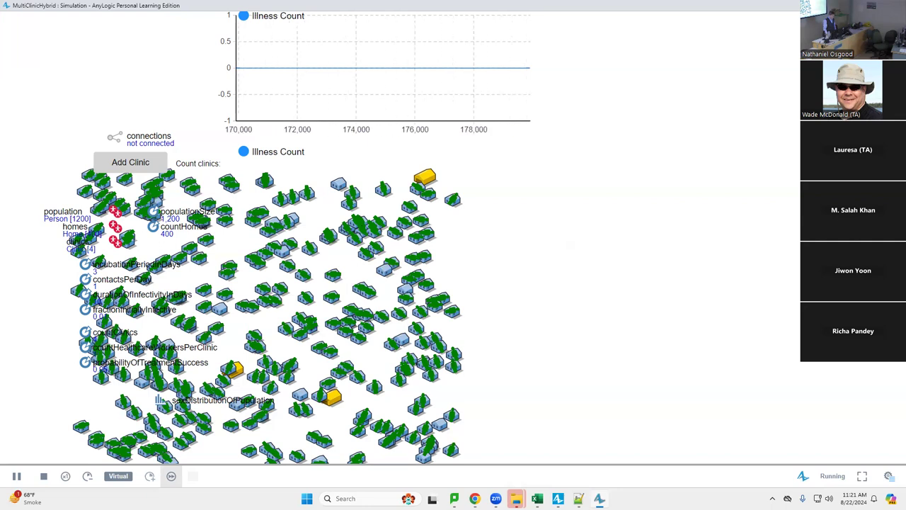
Close the four-clinic simulation window to return to the editor
key("alt+F4")
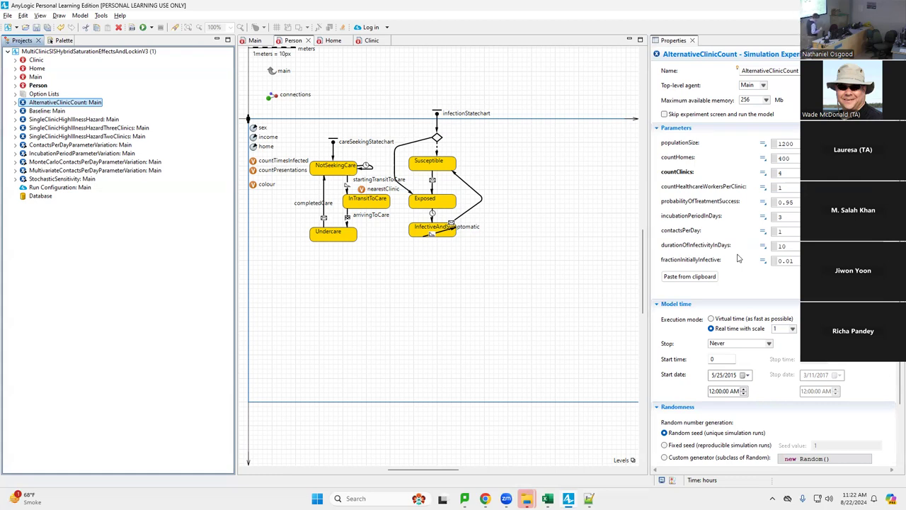
Run the one-clinic Baseline experiment, view Illness Count near 1,100, then close it
right_click(61, 110)
left_click(99, 246)
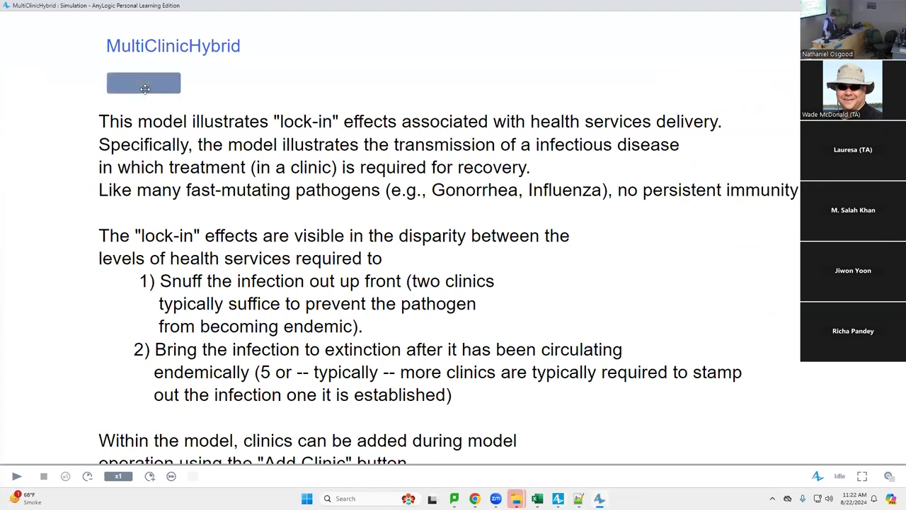
left_click(147, 87)
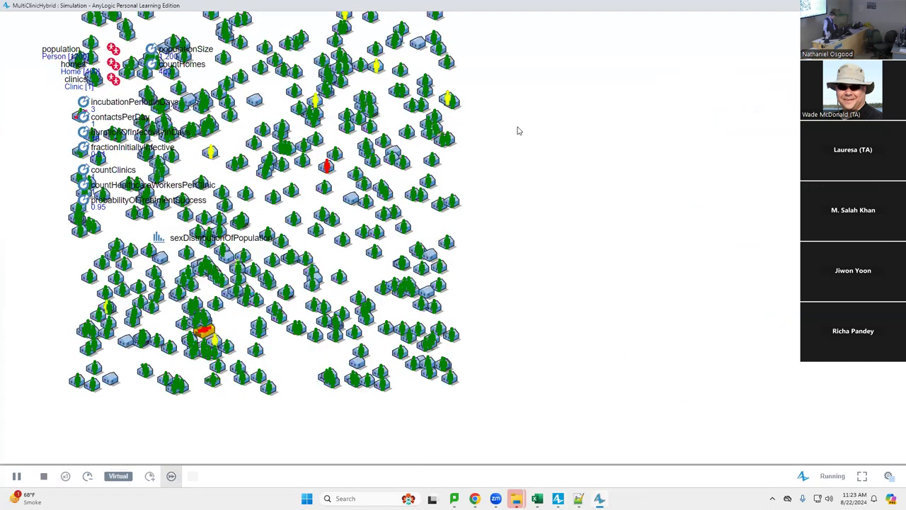
left_click_drag(532, 279, 557, 415)
mouse_move(386, 126)
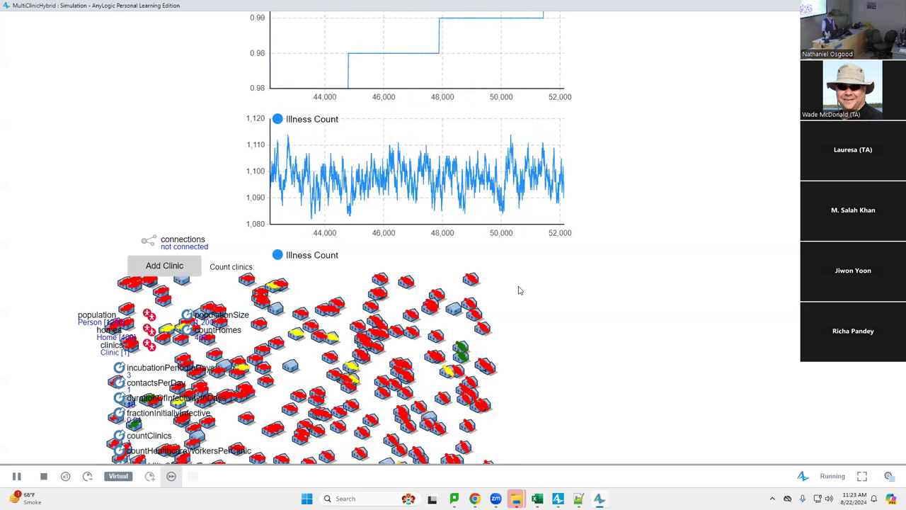
key("alt+F4")
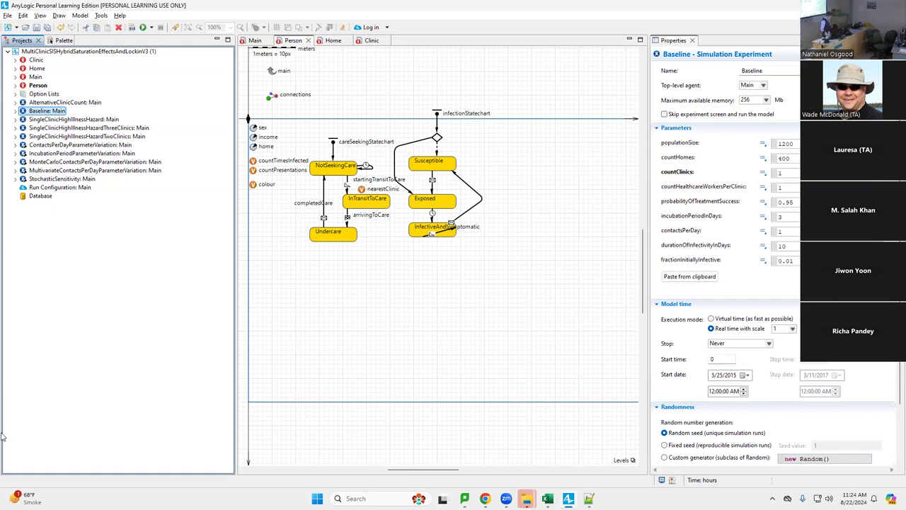
Open the Main agent's diagram and scroll its canvas
right_click(47, 111)
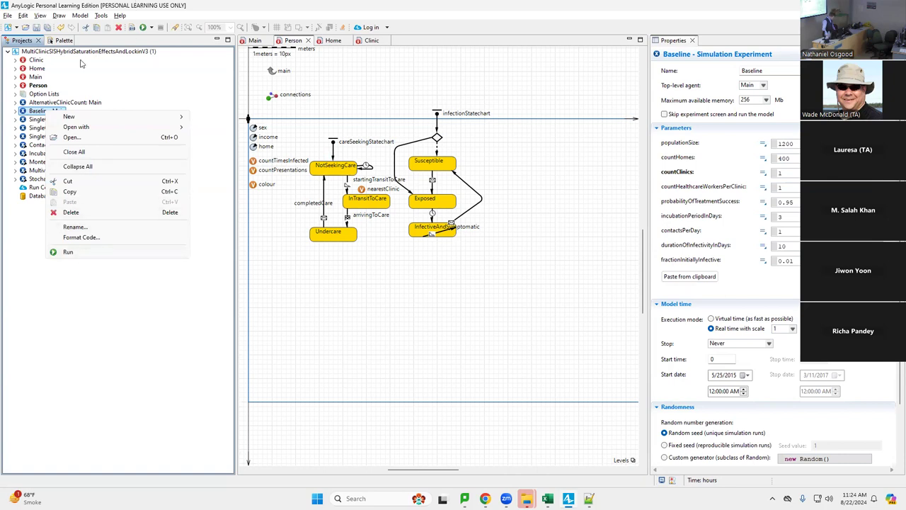
left_click(36, 78)
double_click(37, 77)
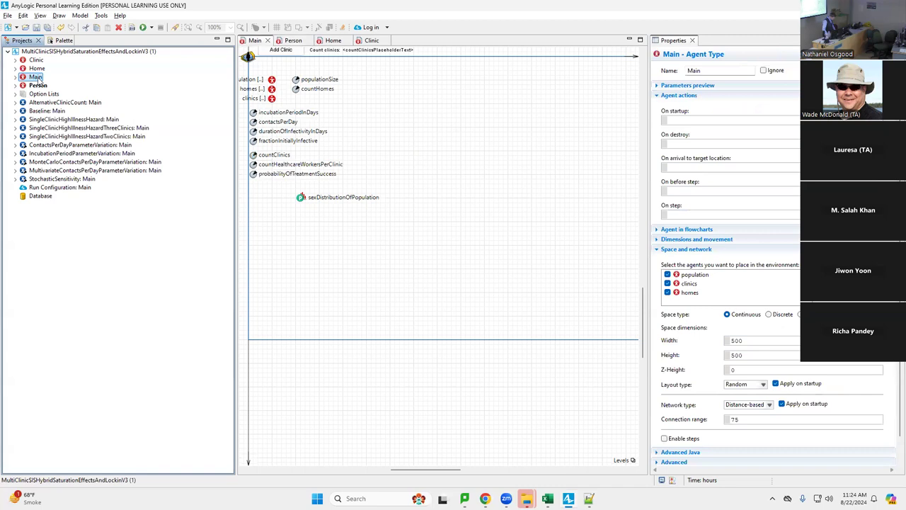
scroll(428, 267, "up", 5)
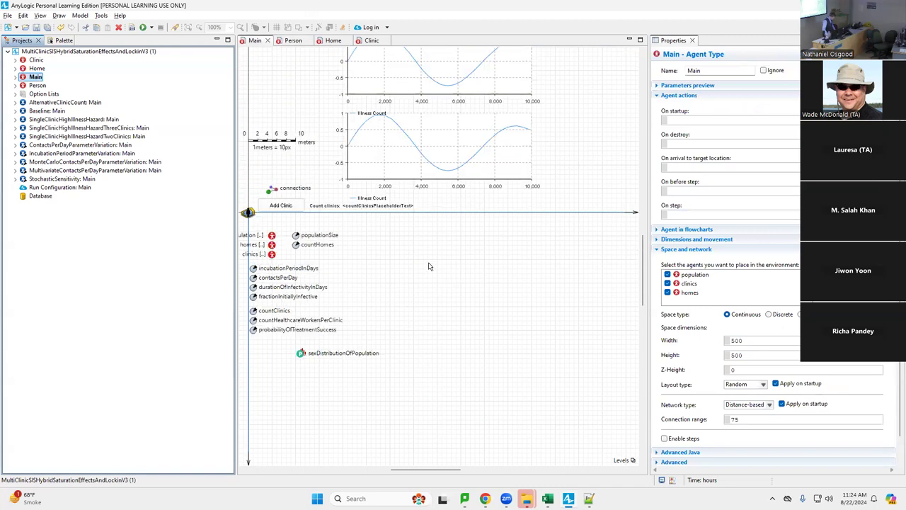
scroll(428, 266, "up", 1)
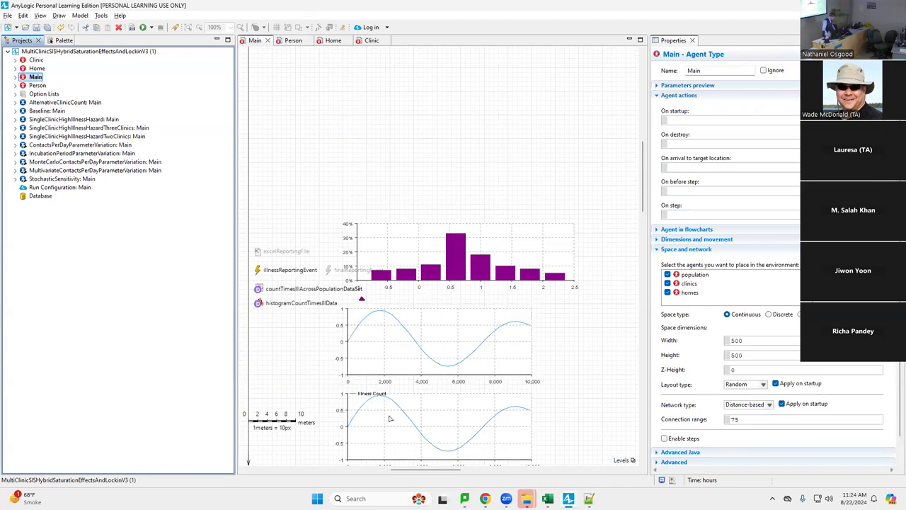
Open the Baseline experiment's page and select its lock-in explanation text
left_click(37, 111)
double_click(38, 111)
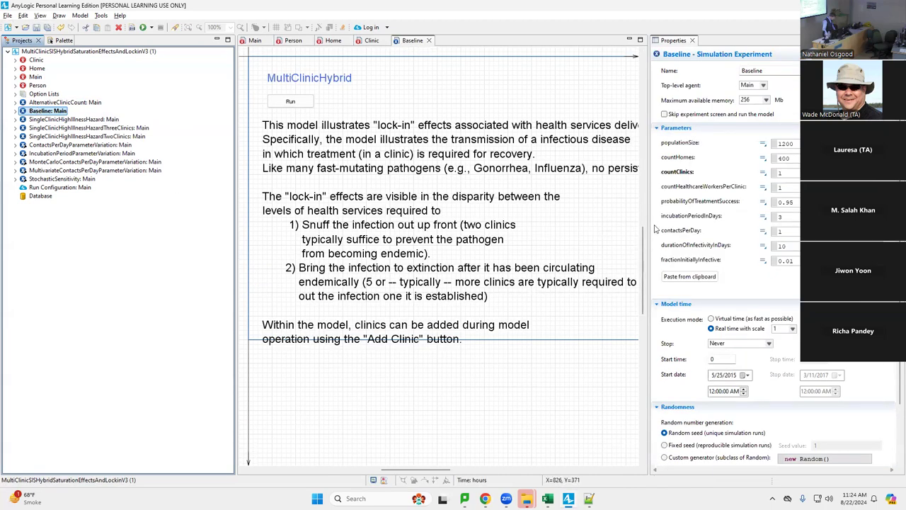
left_click(466, 228)
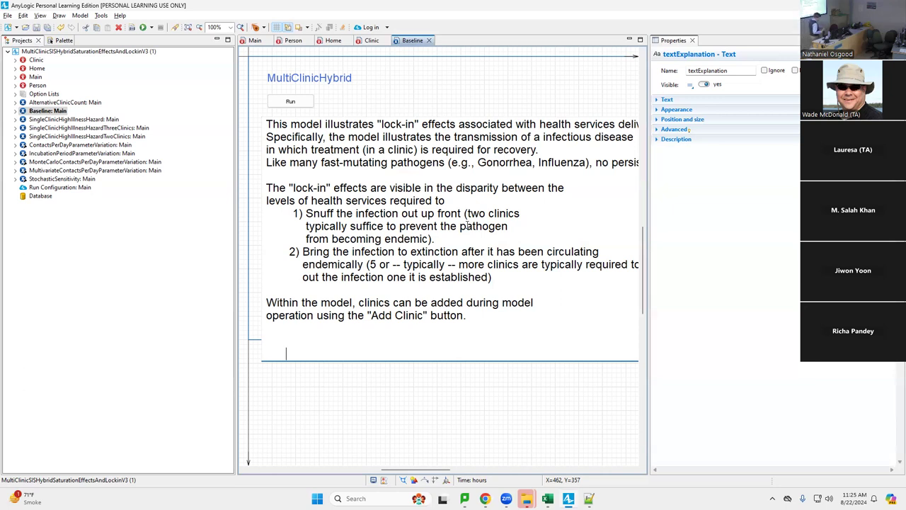
left_click(48, 111)
Move the Hands on Hybrid Modeling deck to slide 8, then return to AnyLogic
key("alt+Tab")
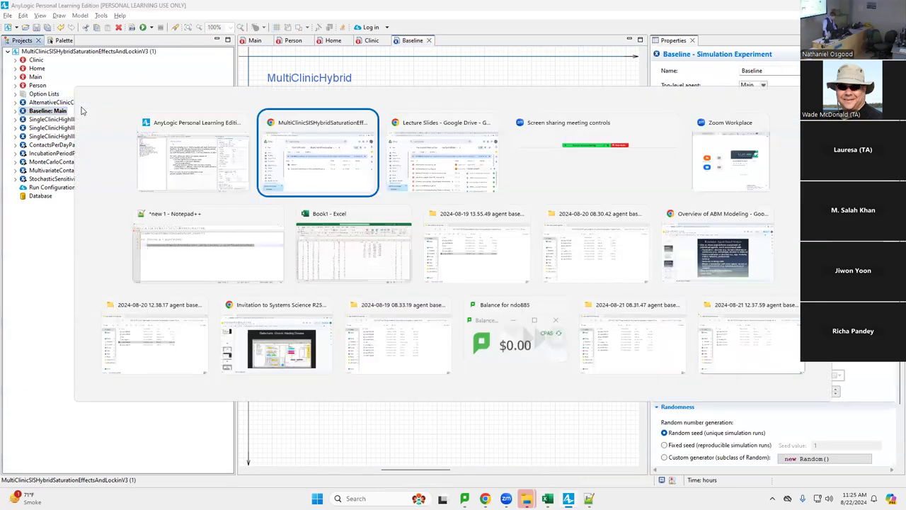
key("Tab")
key("Tab")
key("Tab")
key("Tab")
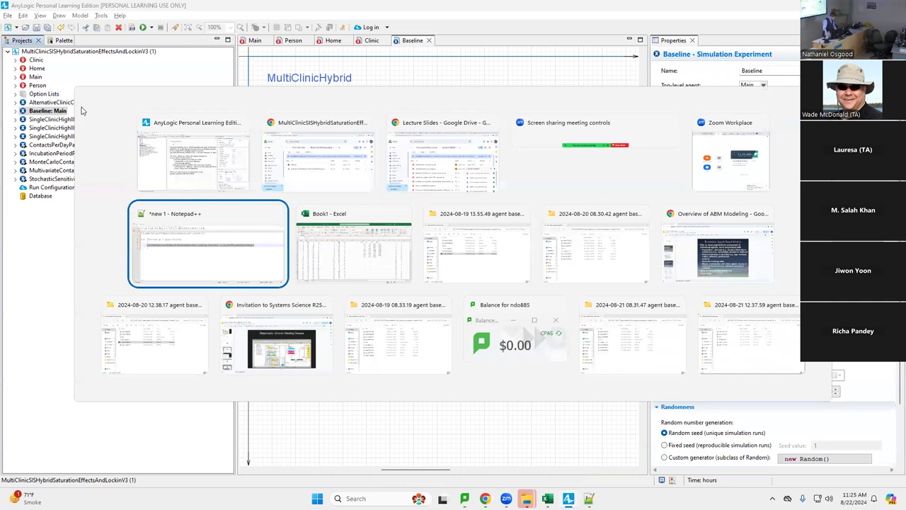
key("Tab")
key("Tab")
key("Tab")
key("Tab")
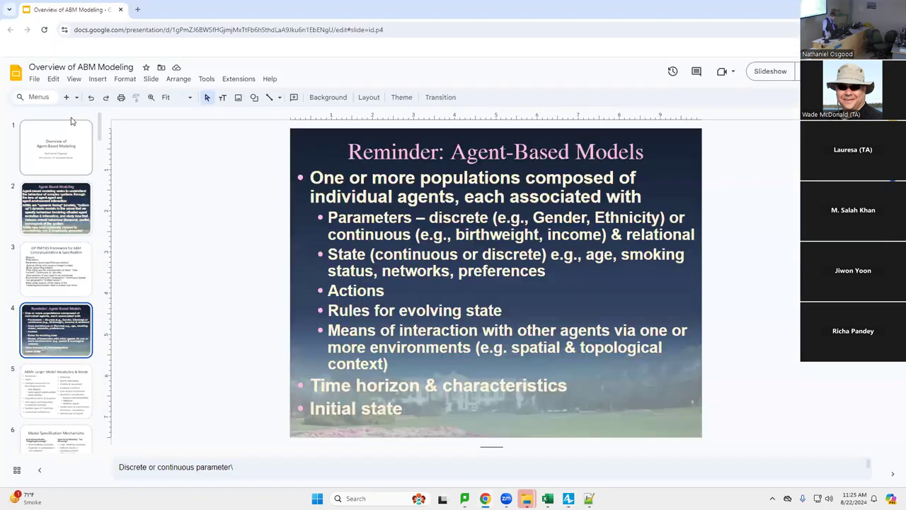
key("alt+Tab")
key("alt+Tab")
key("alt+Tab")
key("alt+Tab")
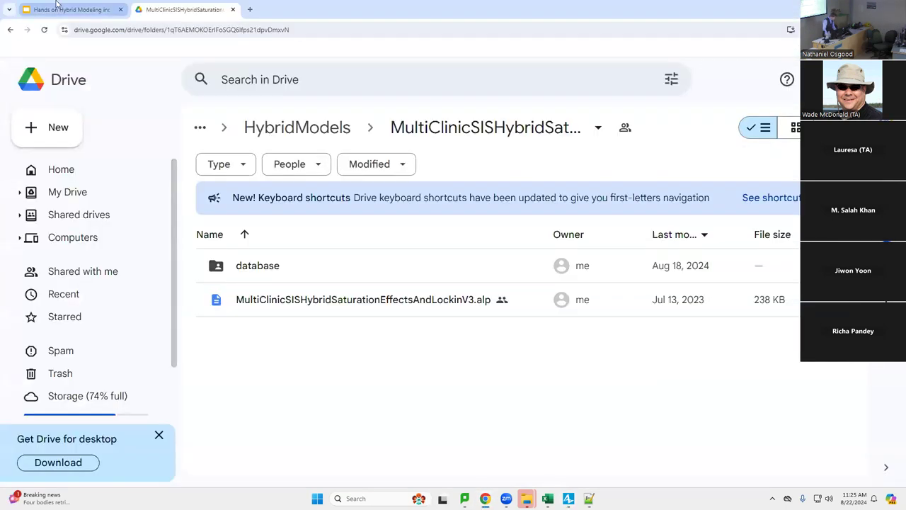
left_click(71, 10)
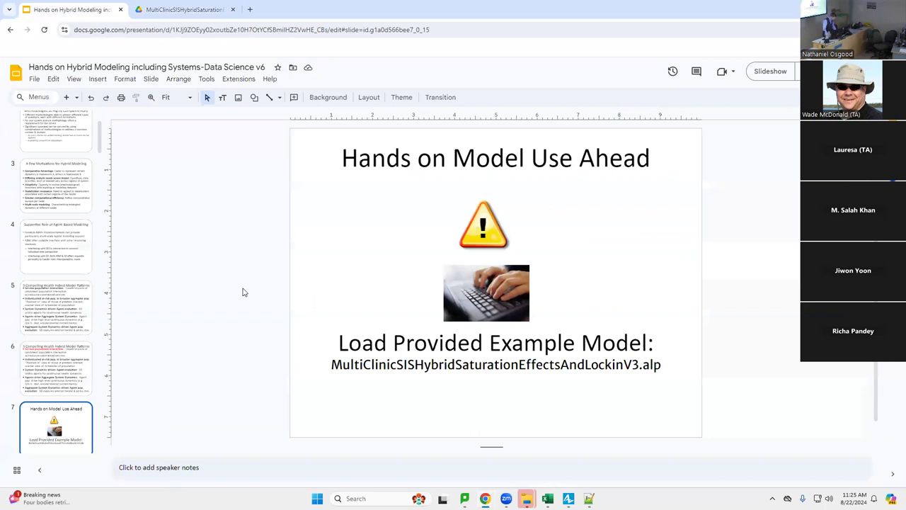
left_click(68, 361)
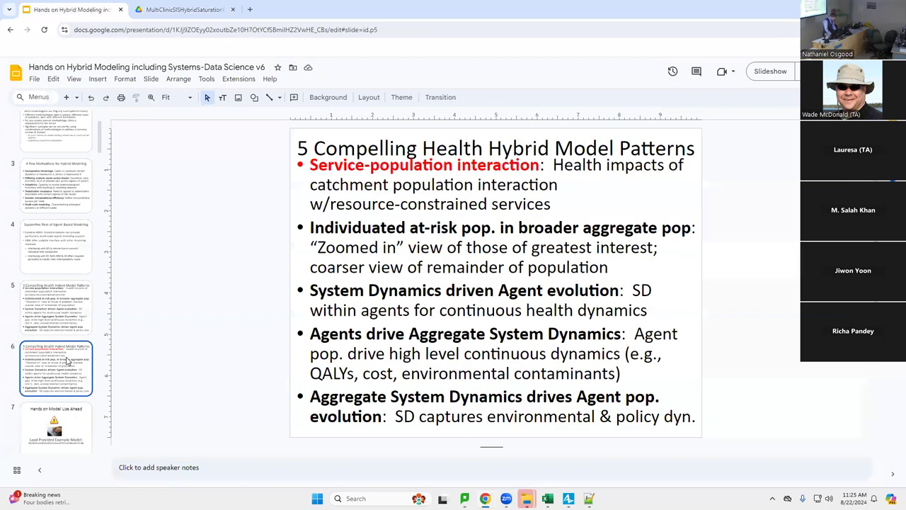
key("Down")
key("Down")
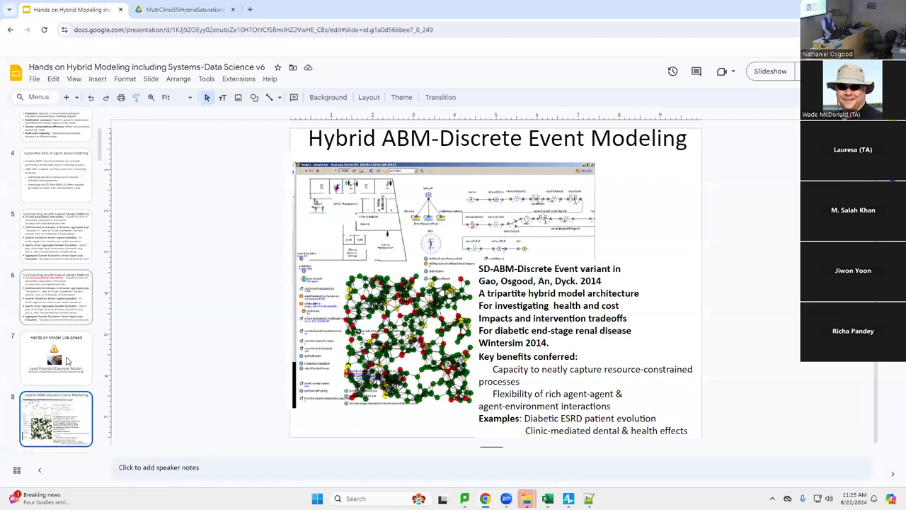
key("alt+Tab")
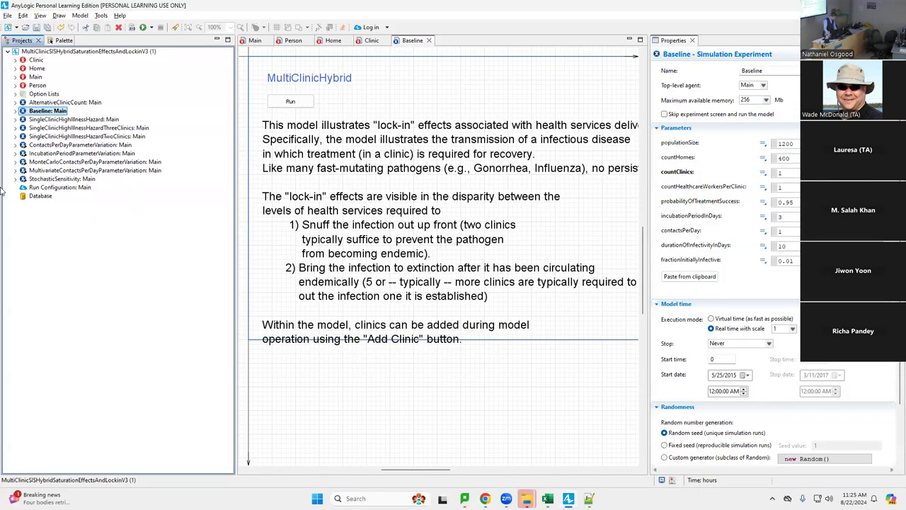
Open the Clinic flowchart, then the Person agent's statechart
double_click(35, 61)
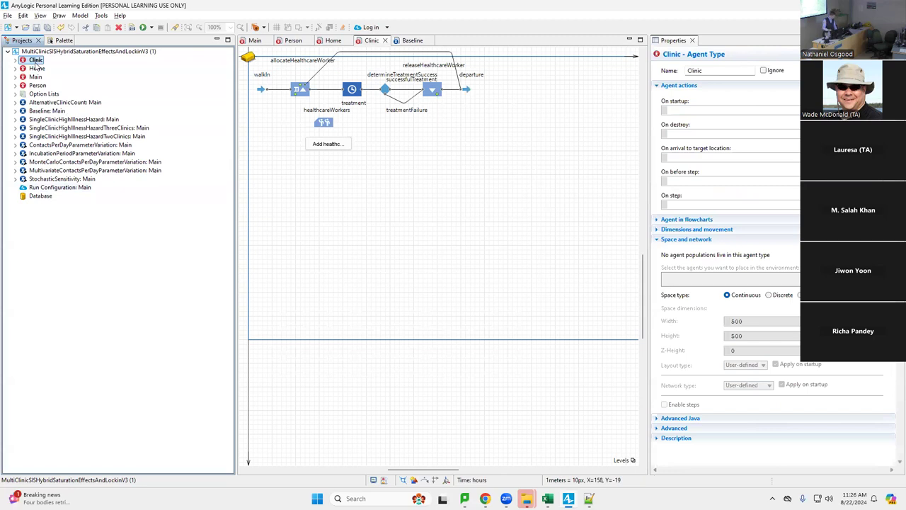
left_click(45, 86)
double_click(46, 86)
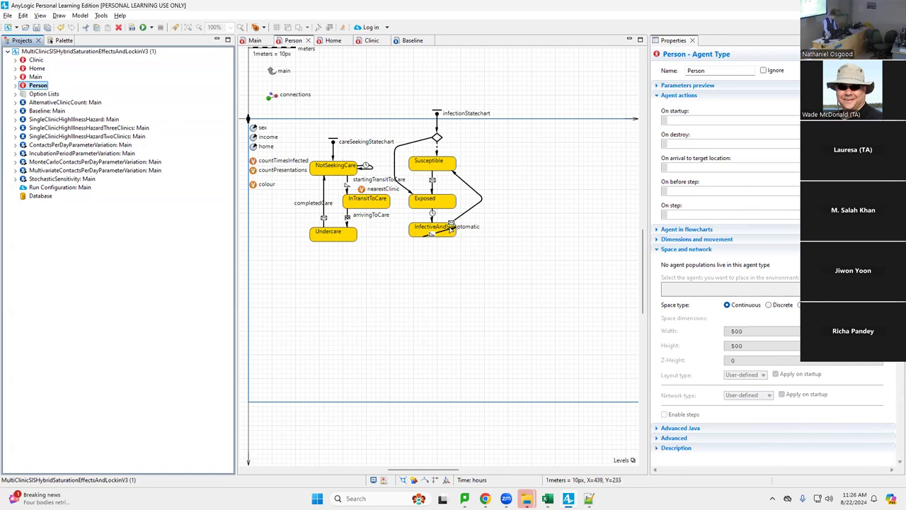
Highlight arrivingToCare's first Action line, then view determineTreatmentSuccess's probability settings in Clinic
left_click(349, 221)
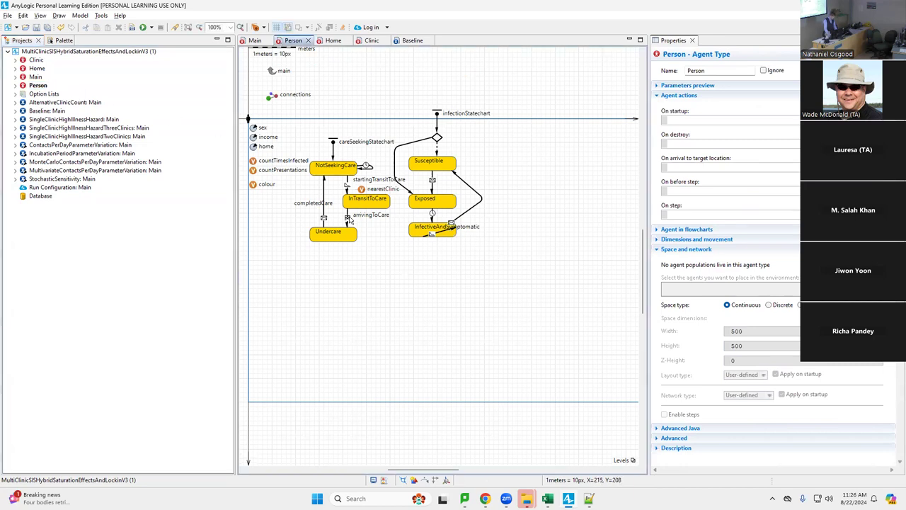
left_click(347, 220)
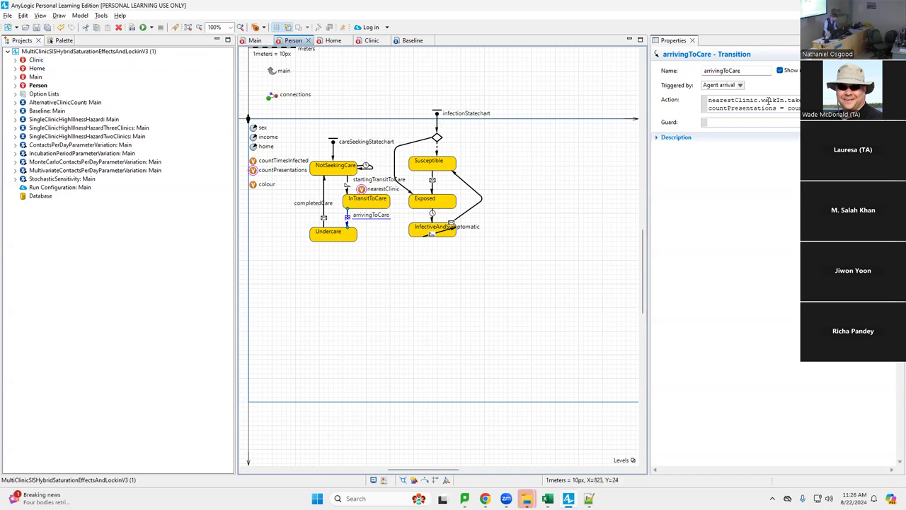
left_click_drag(799, 100, 704, 100)
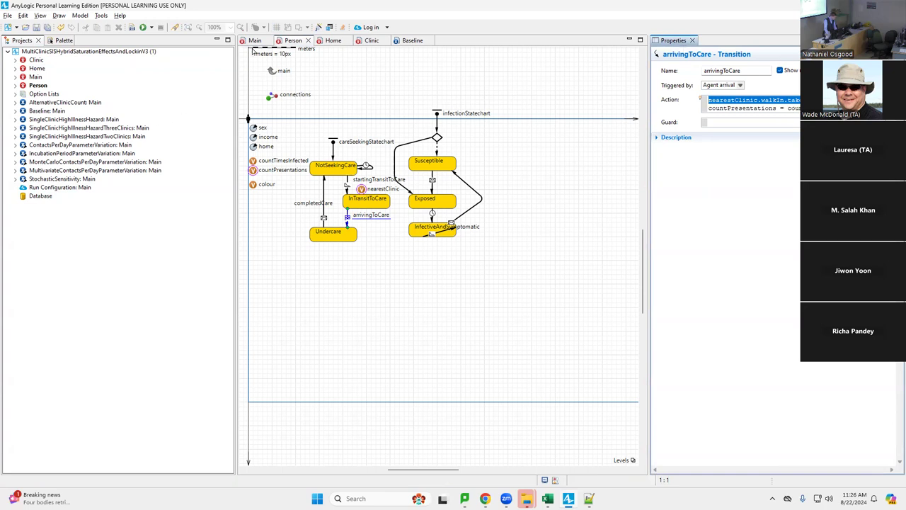
left_click(371, 41)
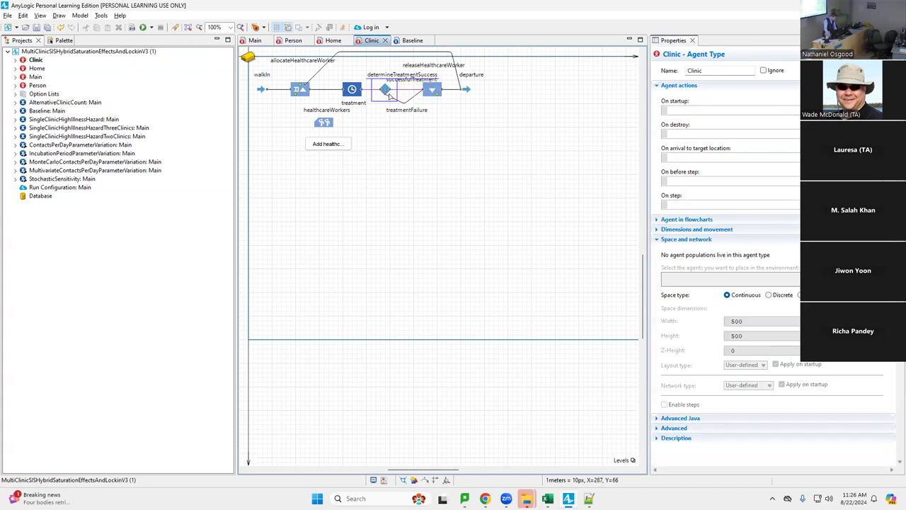
left_click(391, 98)
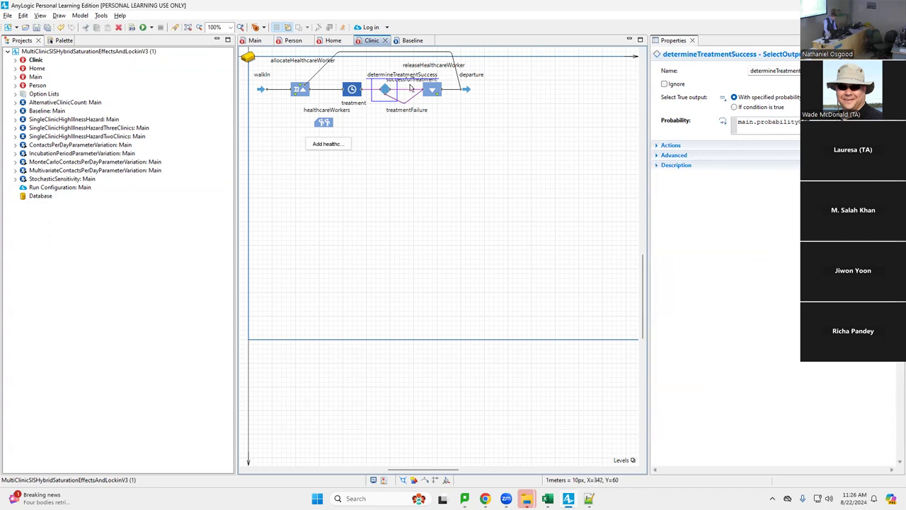
Bend the waningOfImmunity2 transition's end point and move its Cured message icon onto the bend
left_click(292, 41)
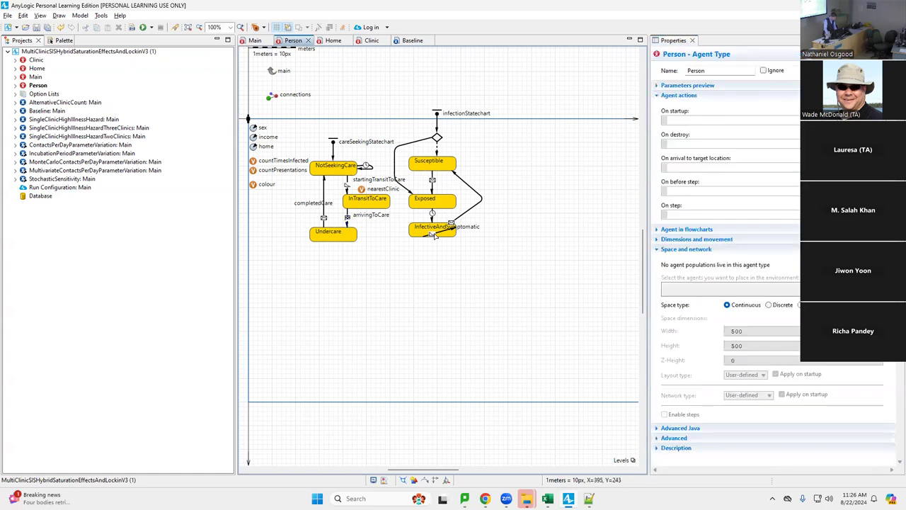
left_click(473, 208)
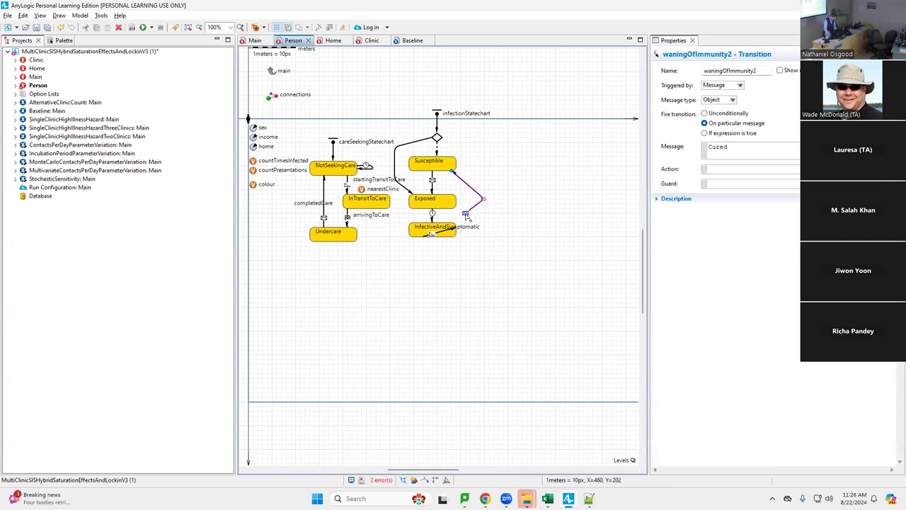
left_click_drag(466, 214, 447, 224)
left_click_drag(435, 229, 482, 201)
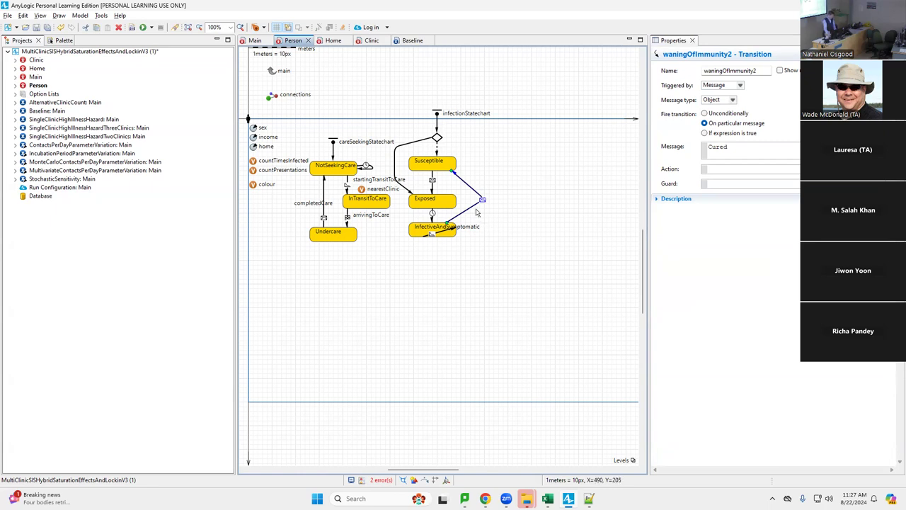
left_click(478, 207)
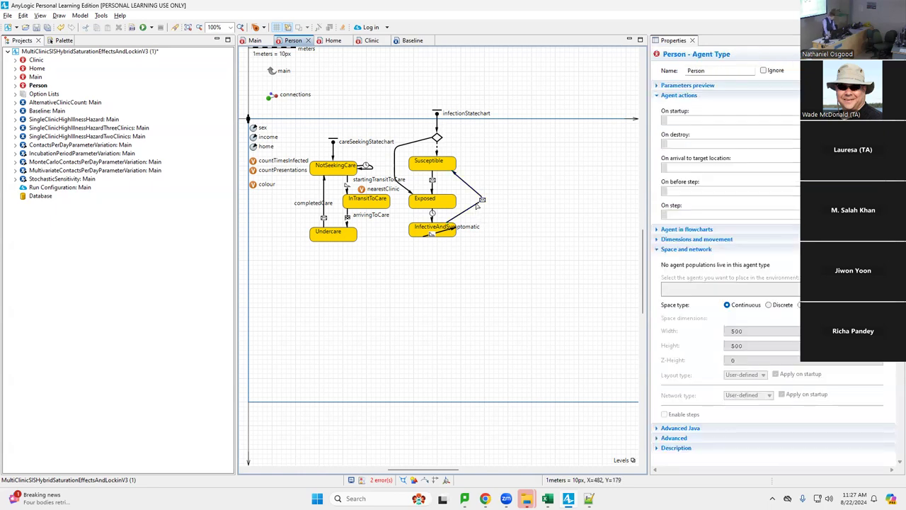
Glance at the slides, then inspect determineTreatmentSuccess, successfulTreatment and releaseHealthcareWorker in Clinic
key("alt+Tab")
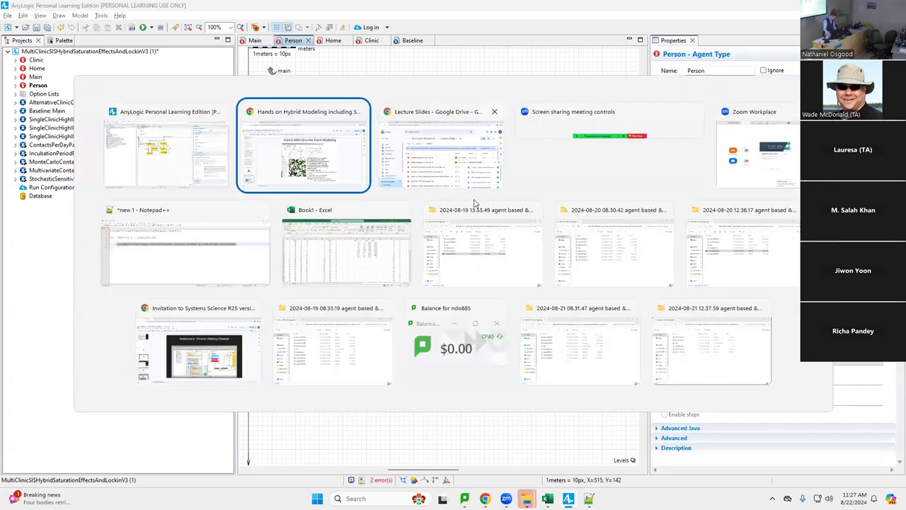
key("alt+Tab")
key("alt+Tab")
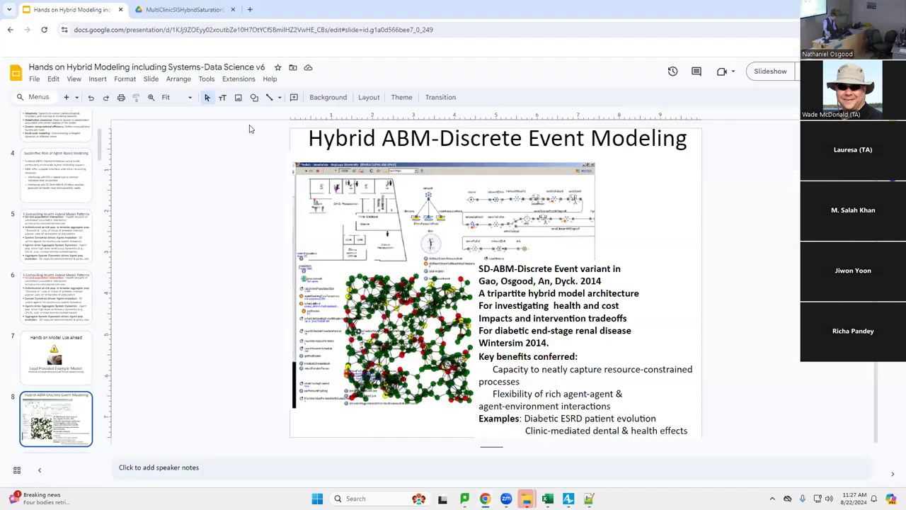
key("alt+Tab")
key("alt+Tab")
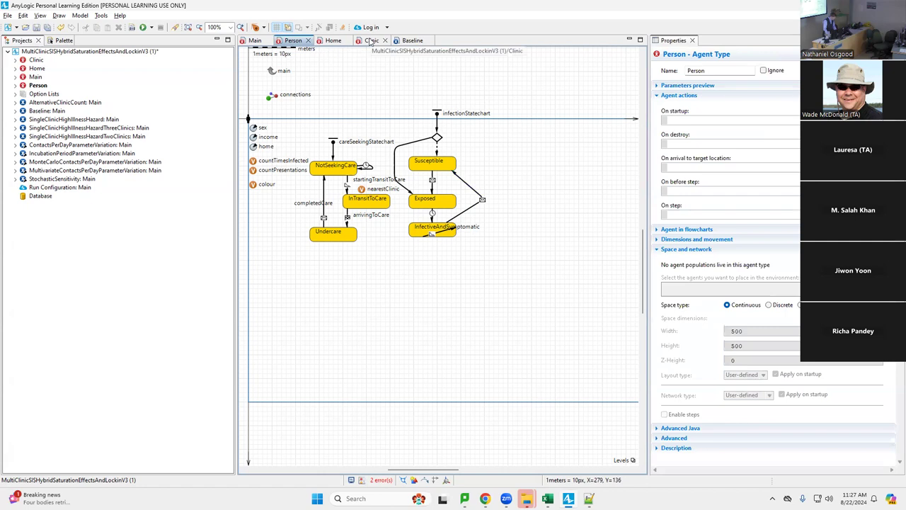
left_click(371, 41)
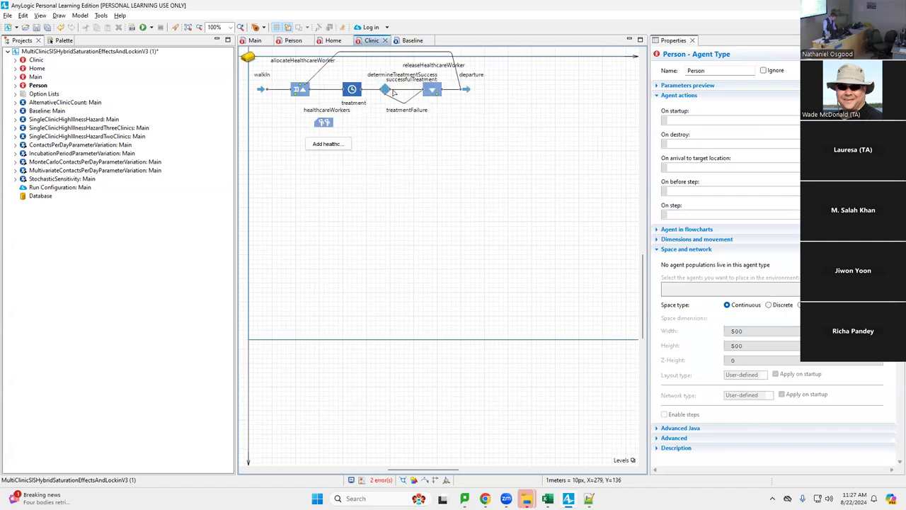
left_click(393, 92)
left_click(405, 92)
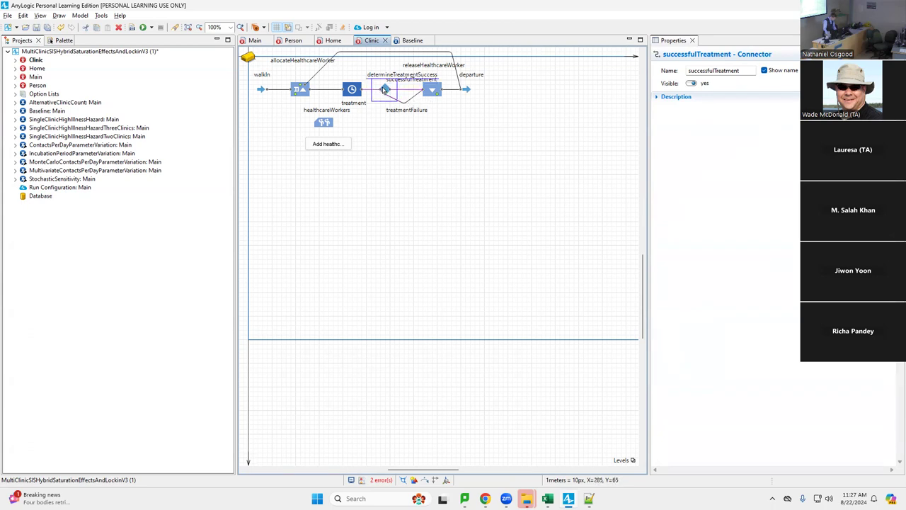
left_click(385, 89)
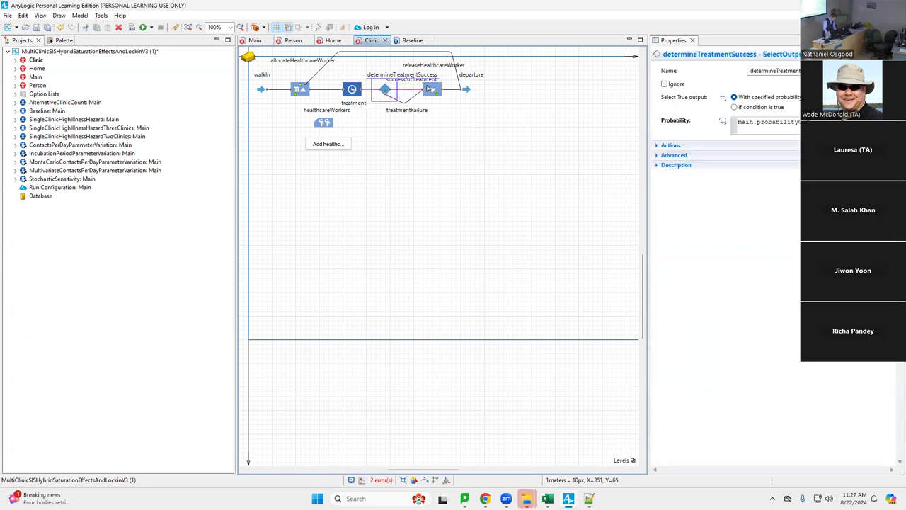
left_click(430, 90)
left_click(405, 91)
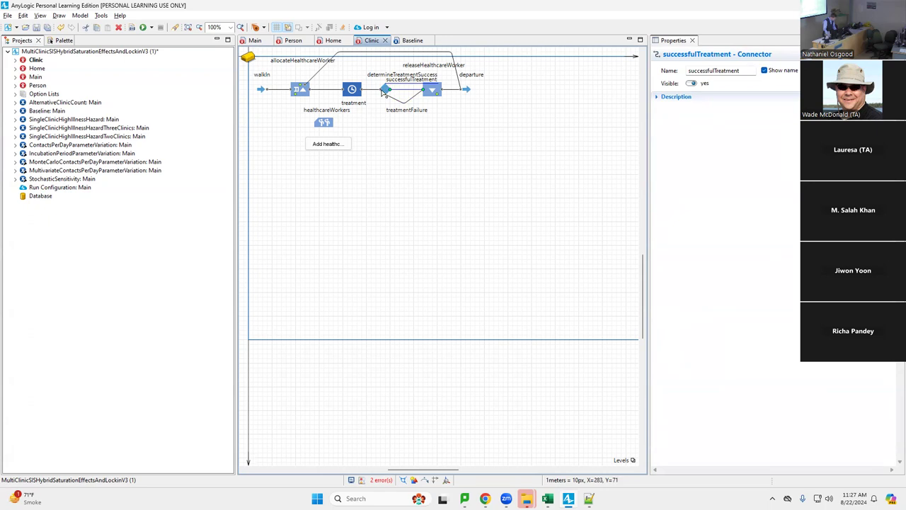
left_click(386, 89)
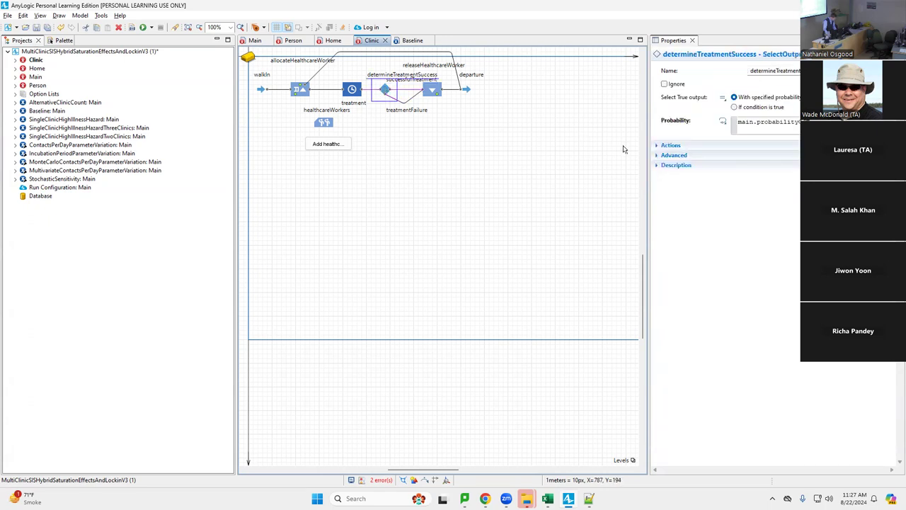
Expand determineTreatmentSuccess's Actions and highlight the On exit (true) code sending Cured
left_click(670, 145)
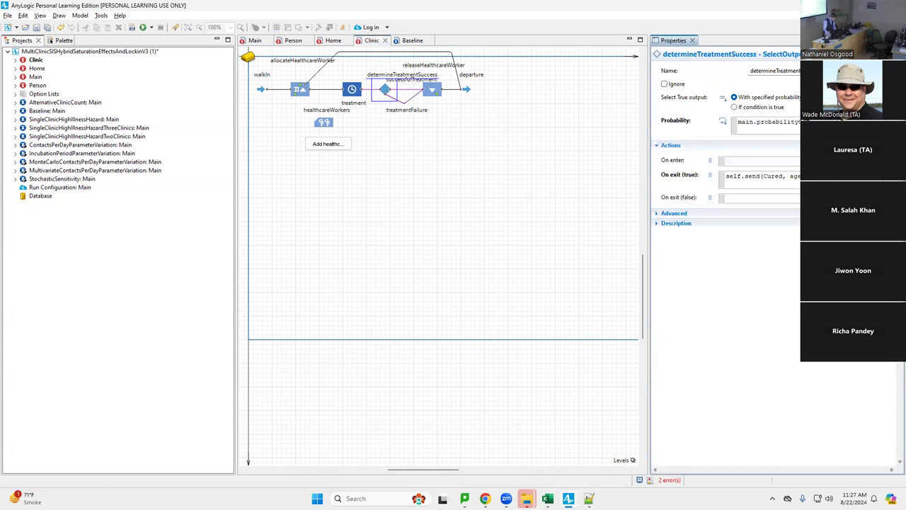
left_click_drag(800, 176, 730, 175)
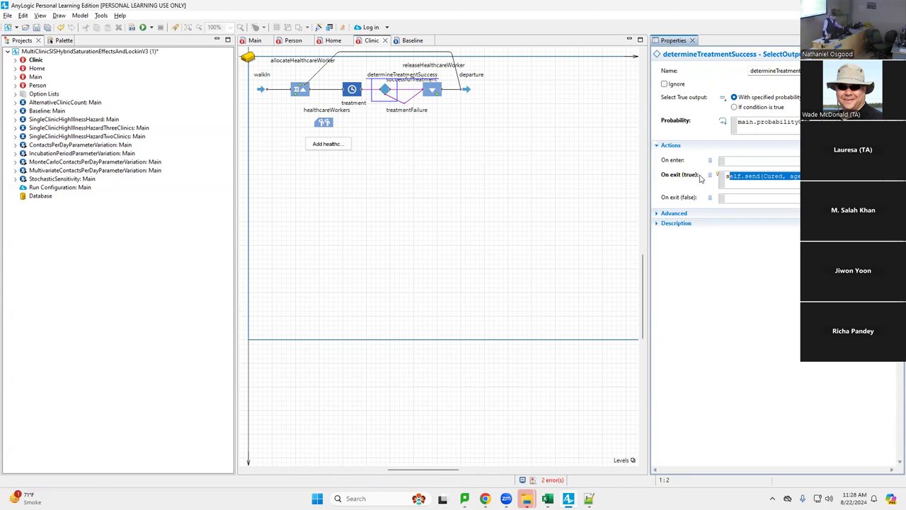
left_click(745, 176)
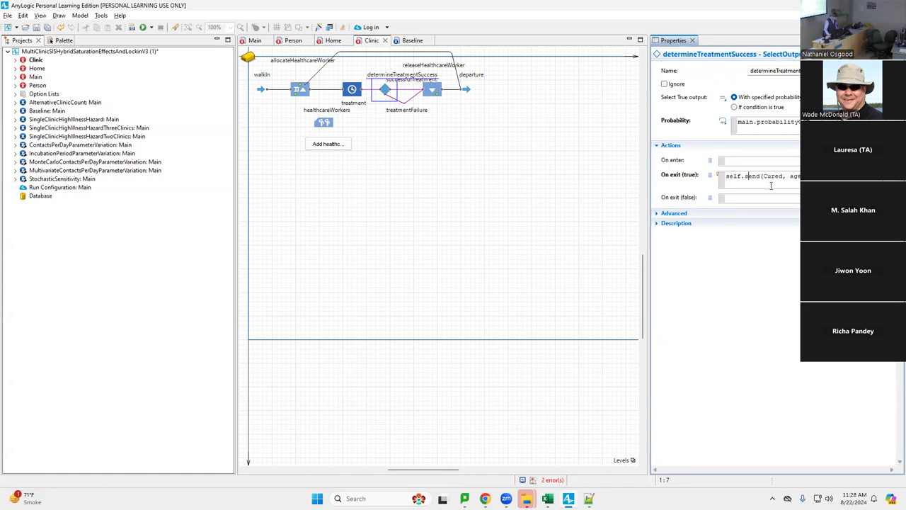
double_click(772, 175)
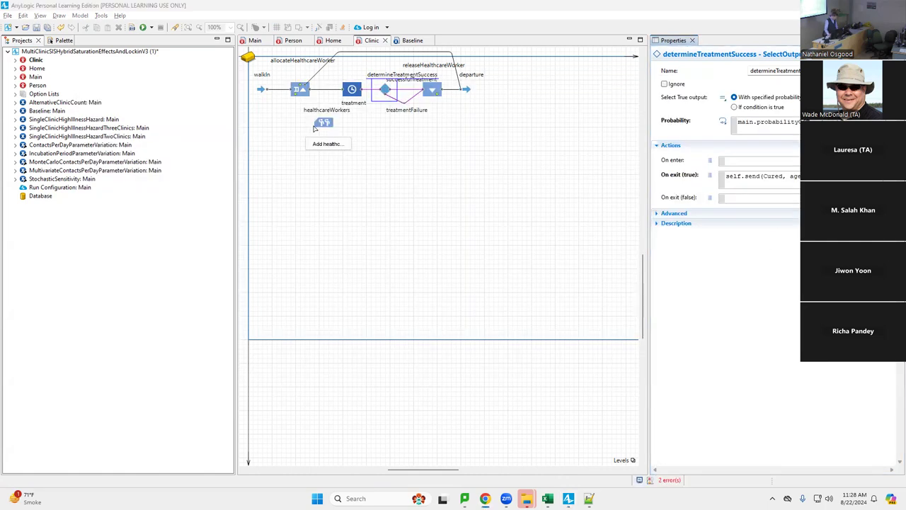
key("alt+Tab")
Review the waningOfImmunity2 transition in the Person statechart
left_click(292, 41)
left_click(448, 209)
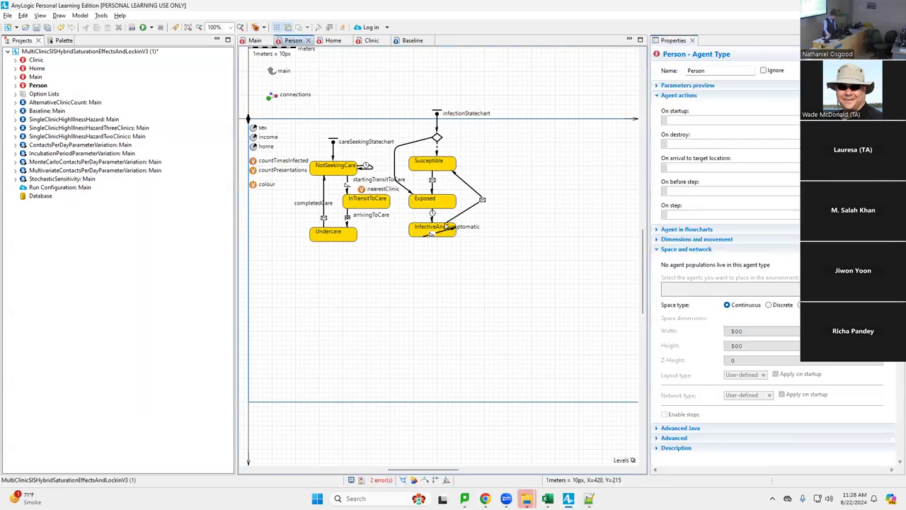
left_click(469, 211)
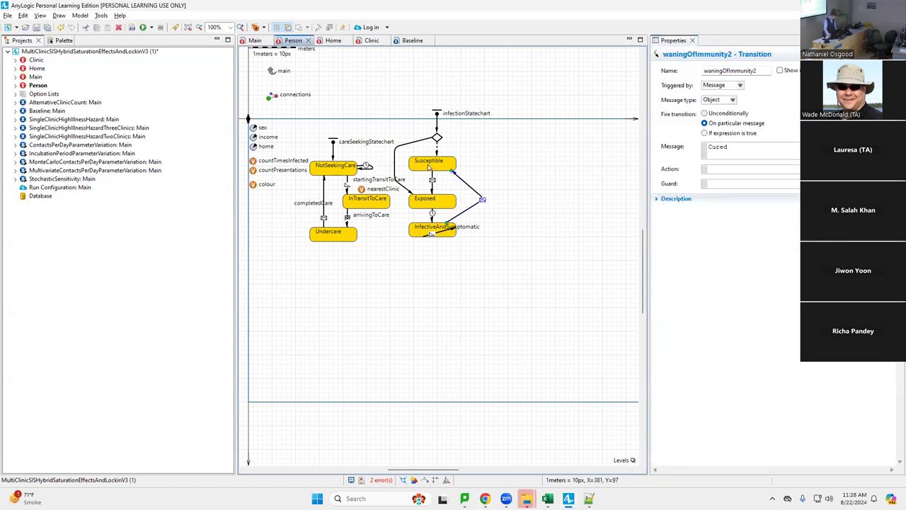
View the Clinic departure block's On exit code that sends DepartedClinic
key("alt+Tab")
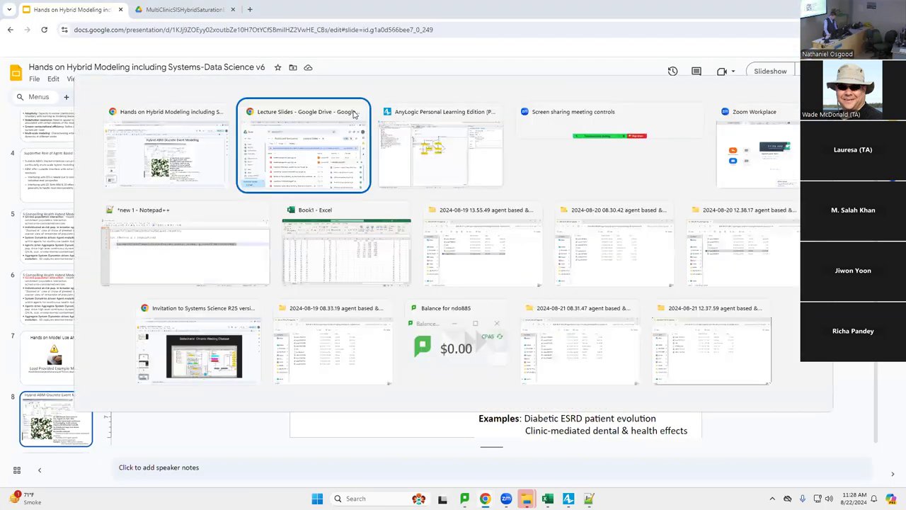
key("alt+Tab")
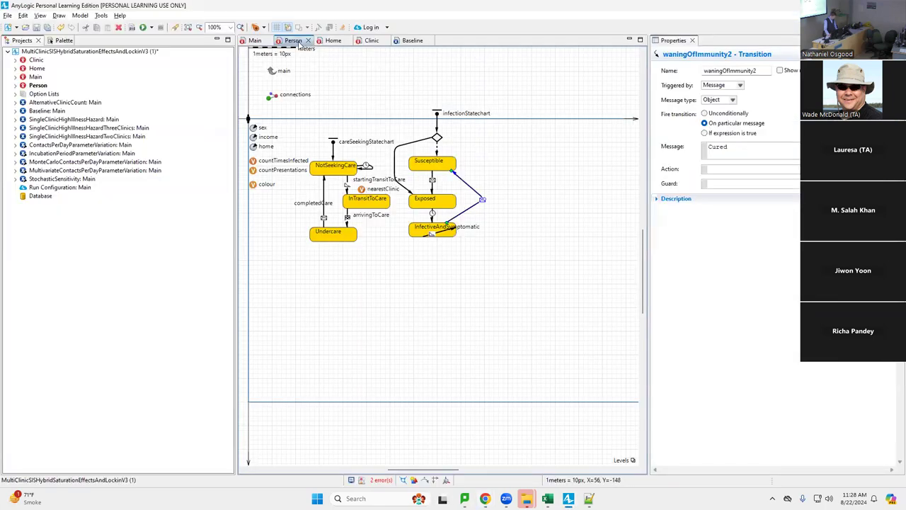
left_click(371, 41)
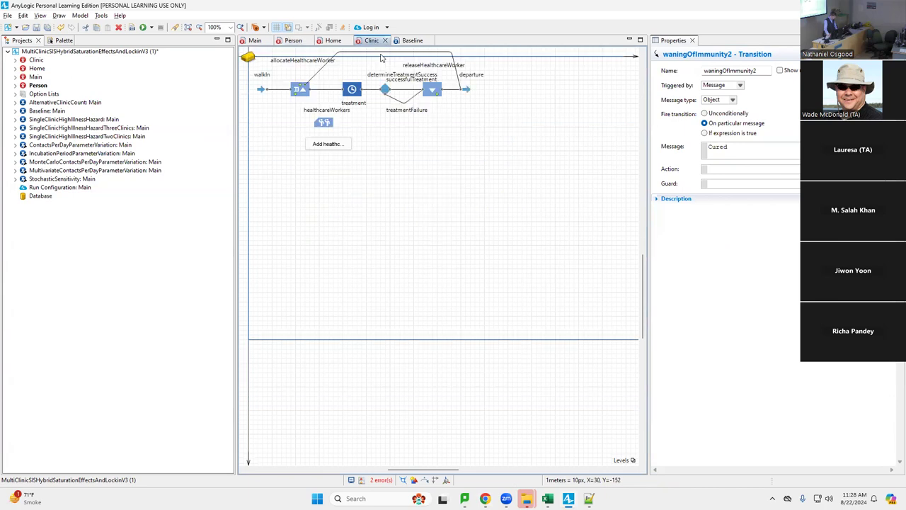
left_click(459, 88)
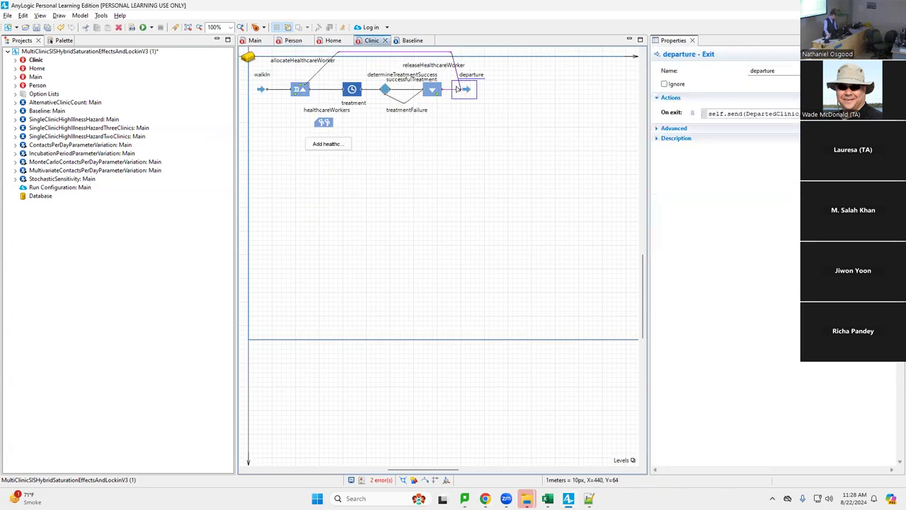